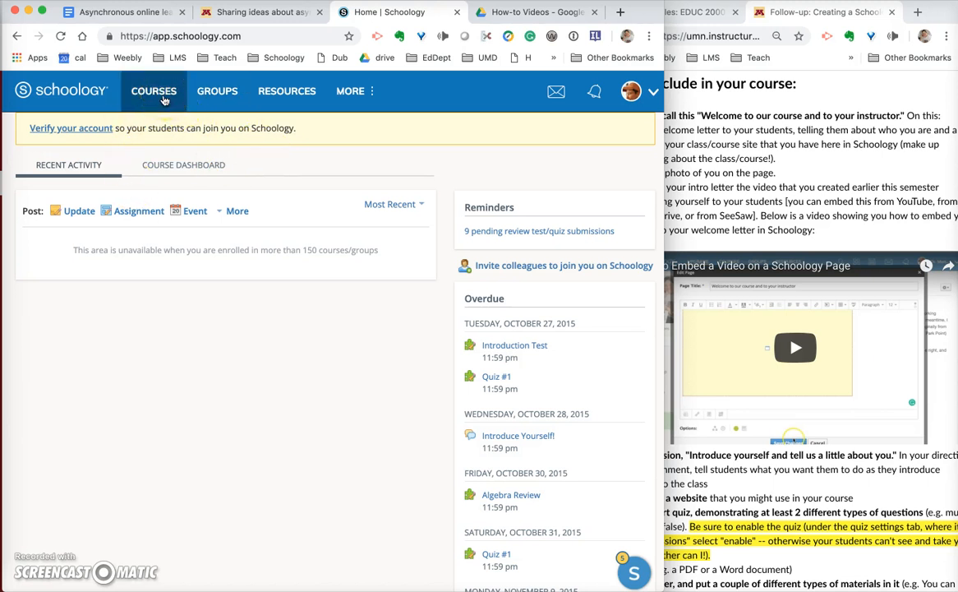
Open the Schoology Basics course and look over the types of materials that can be added to it
left_click(164, 100)
left_click(113, 256)
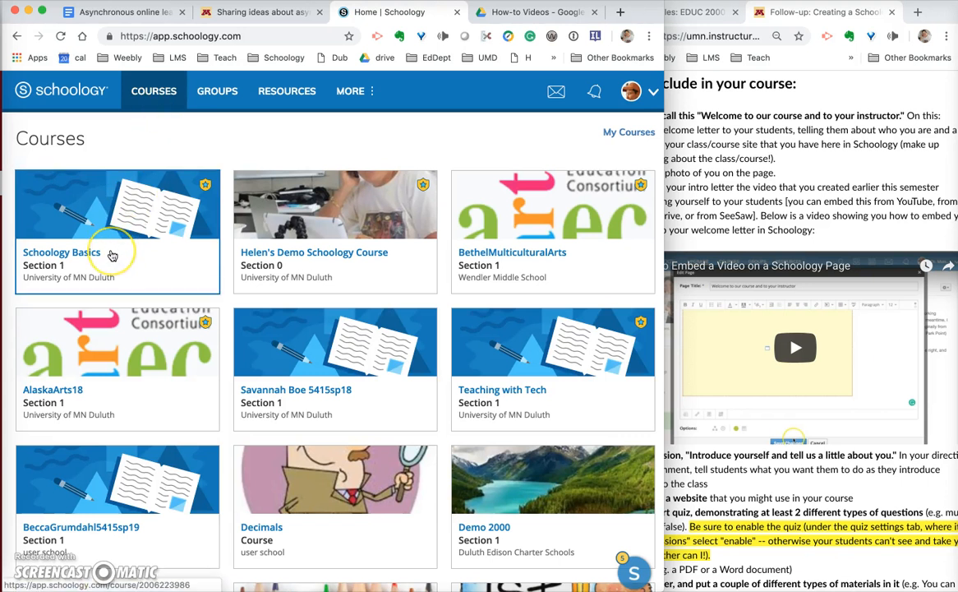
left_click(113, 256)
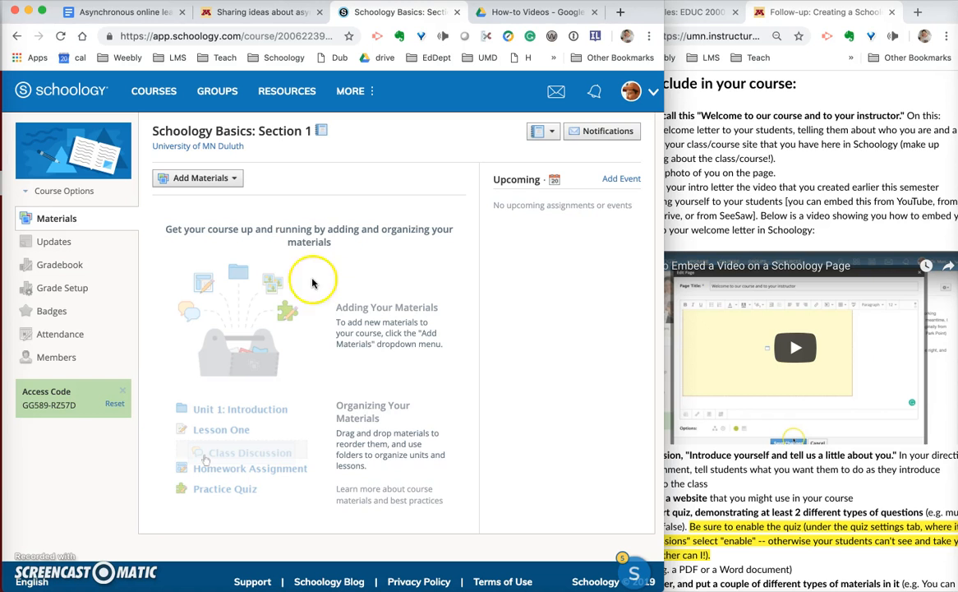
left_click(216, 178)
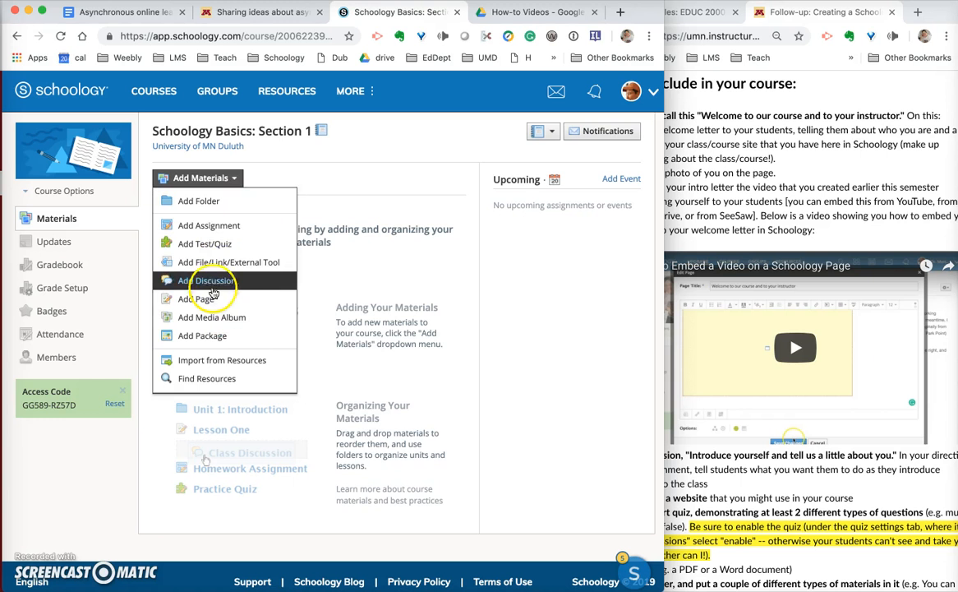
left_click(357, 216)
Replace the course picture with the desktop image Screen Shot 2019-03-18 at 4.34.22 PM.png
mouse_move(109, 176)
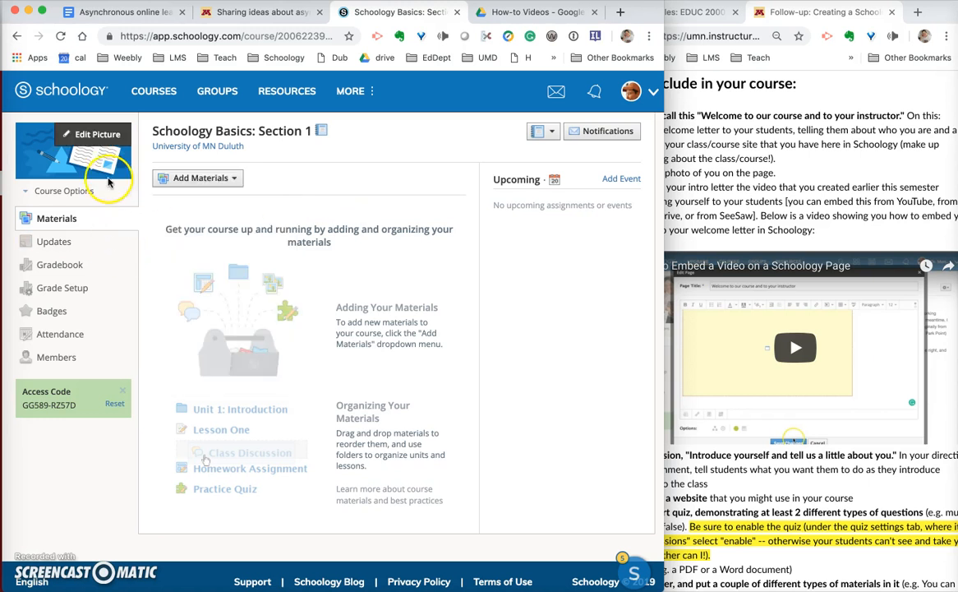
left_click(88, 140)
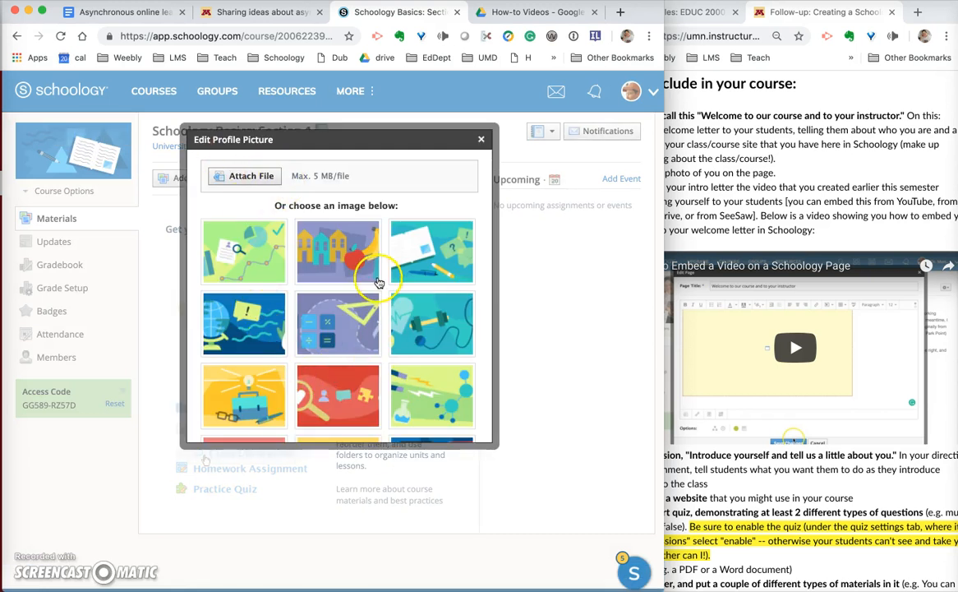
left_click(260, 178)
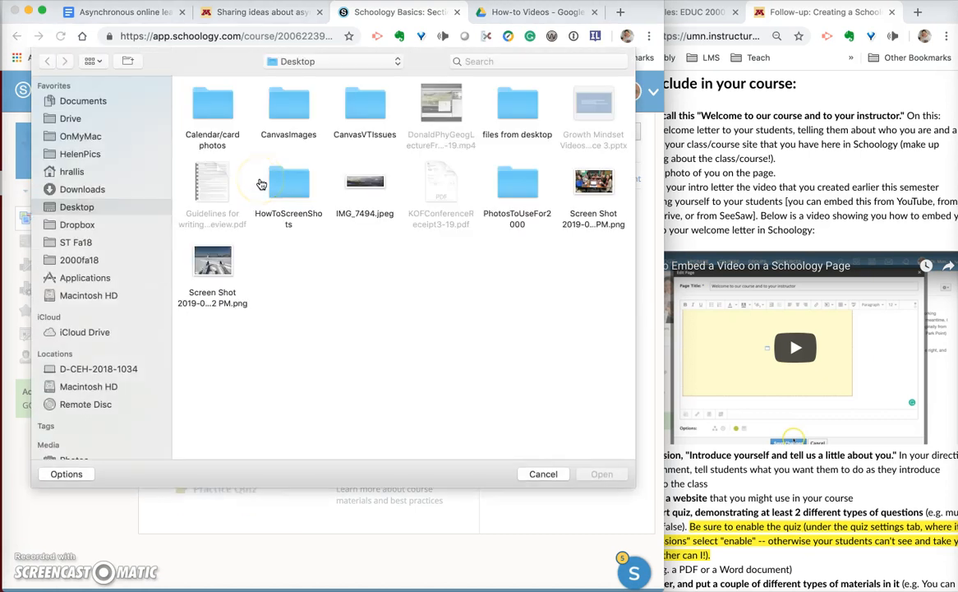
left_click(216, 261)
left_click(598, 477)
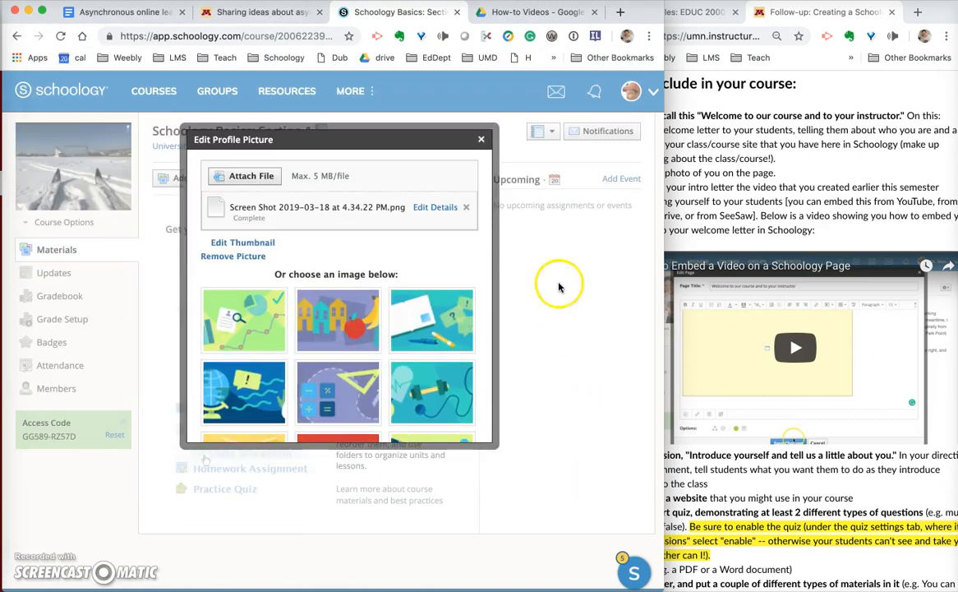
left_click(482, 140)
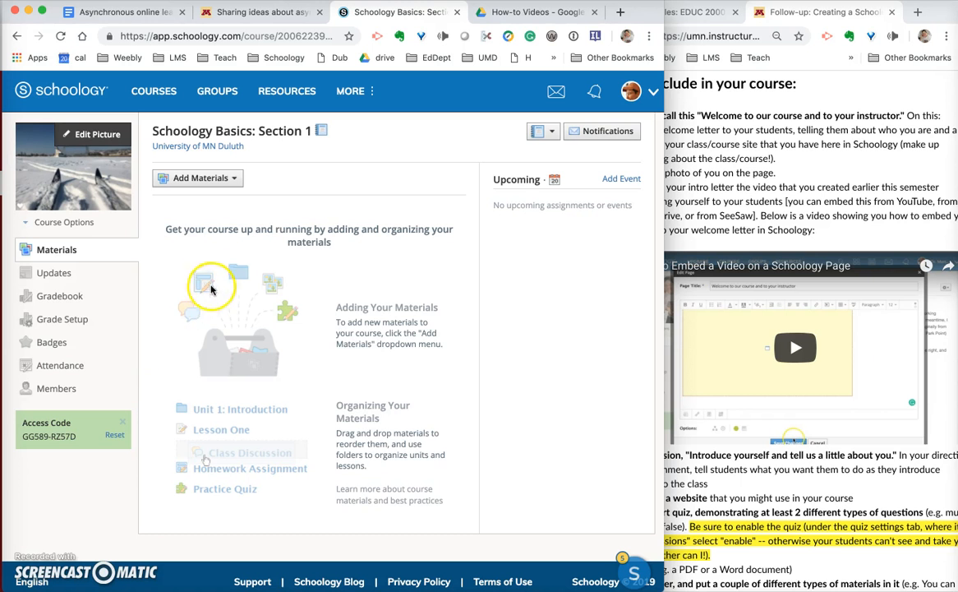
Check the list of required items and start a new course page titled "Welcome to our course and to your instructor"
left_click(798, 178)
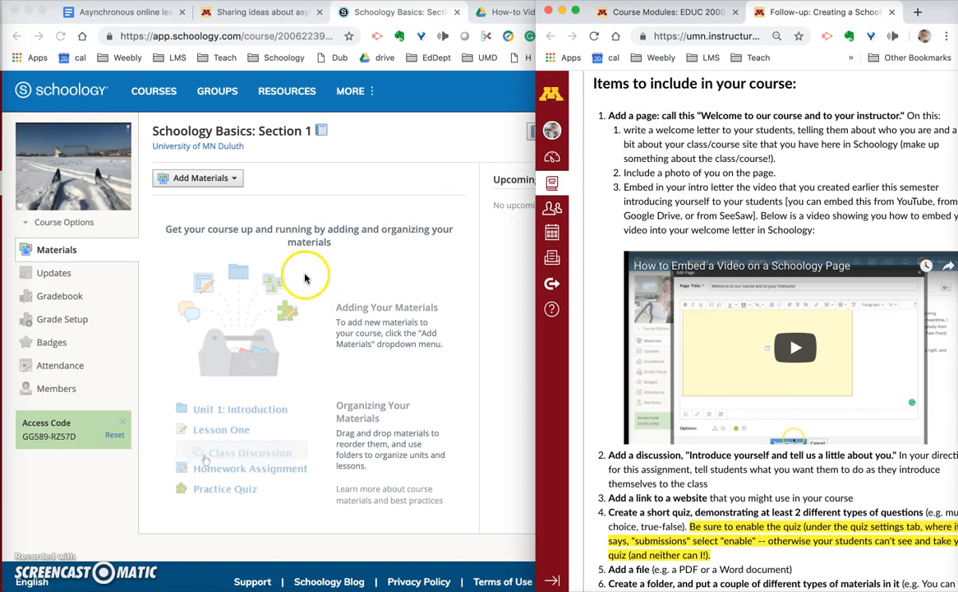
left_click(312, 267)
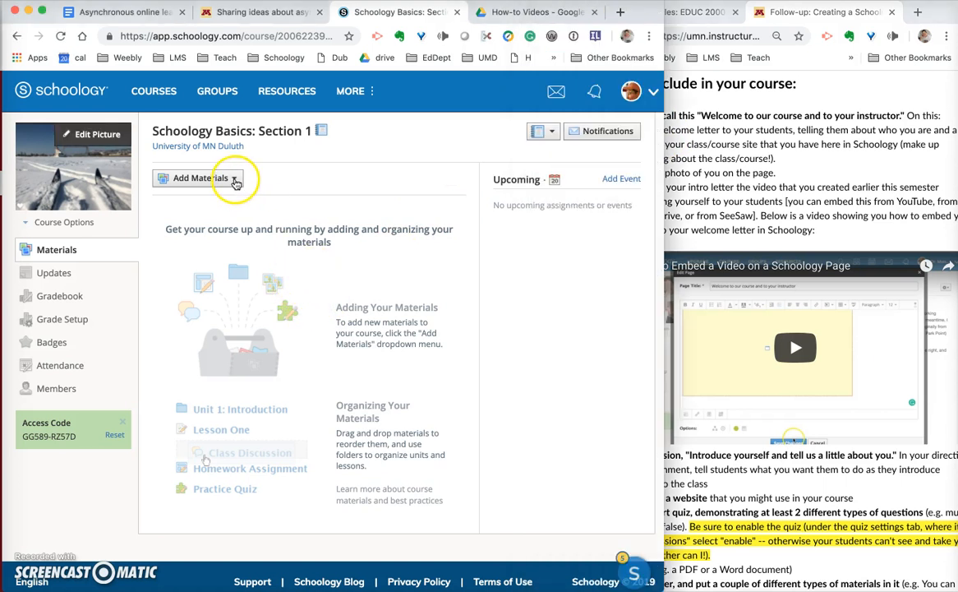
left_click(234, 179)
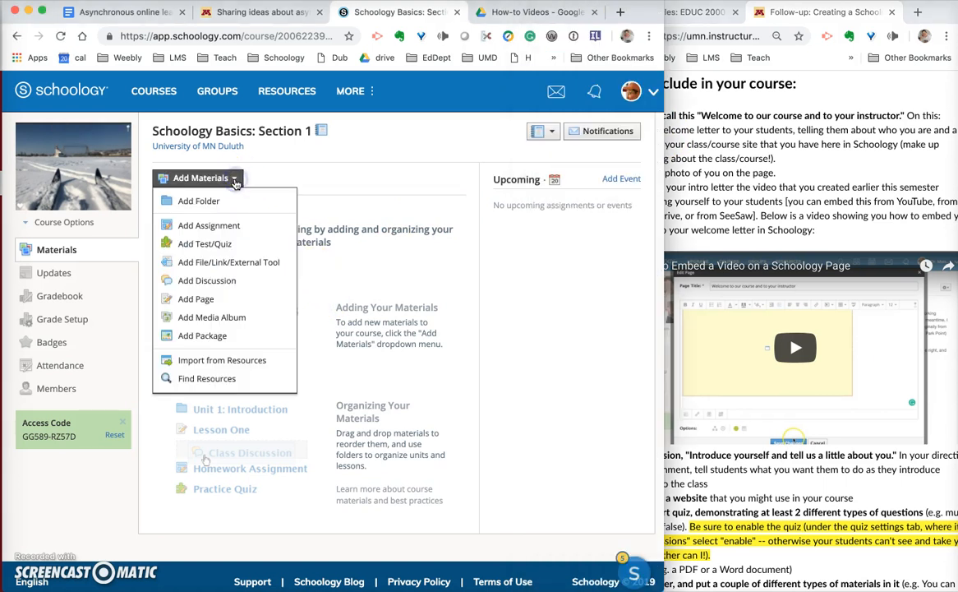
left_click(206, 303)
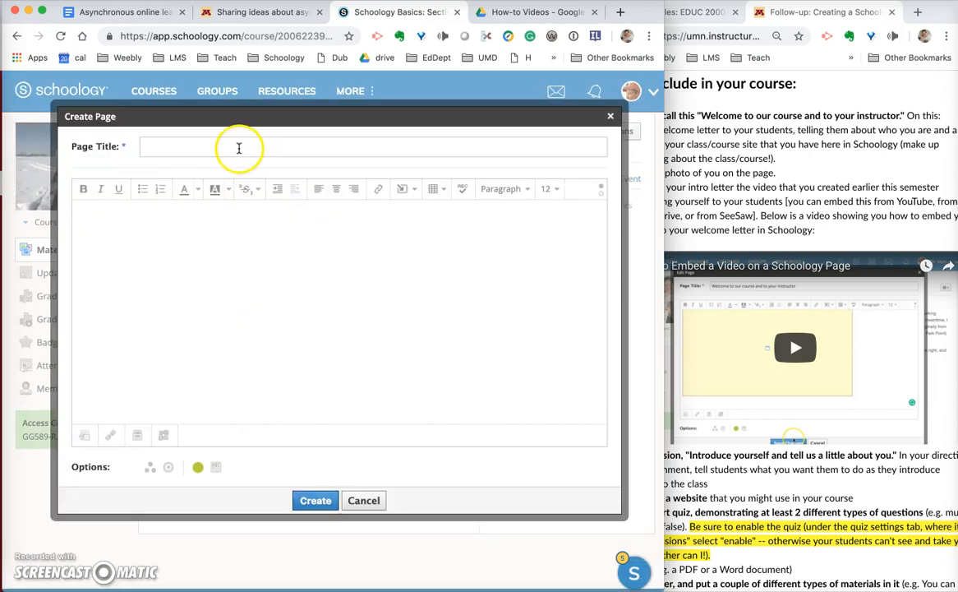
left_click(239, 148)
type("We")
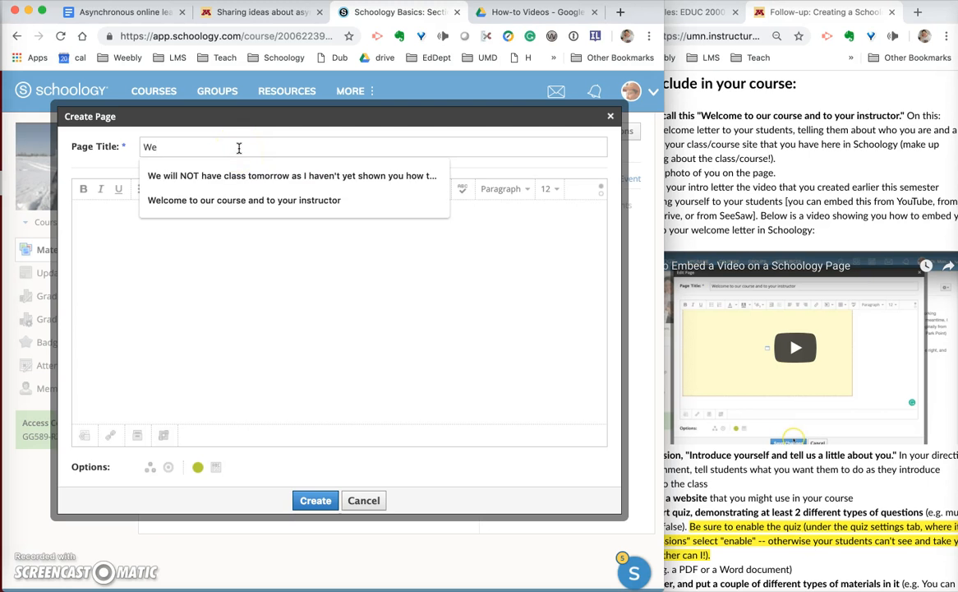
left_click(238, 201)
Review the photo and video requirements and write the 4th-grade welcome letter, from "Dear students and families," through "Ready to start? Let's do it!" and the teacher's name
left_click(237, 273)
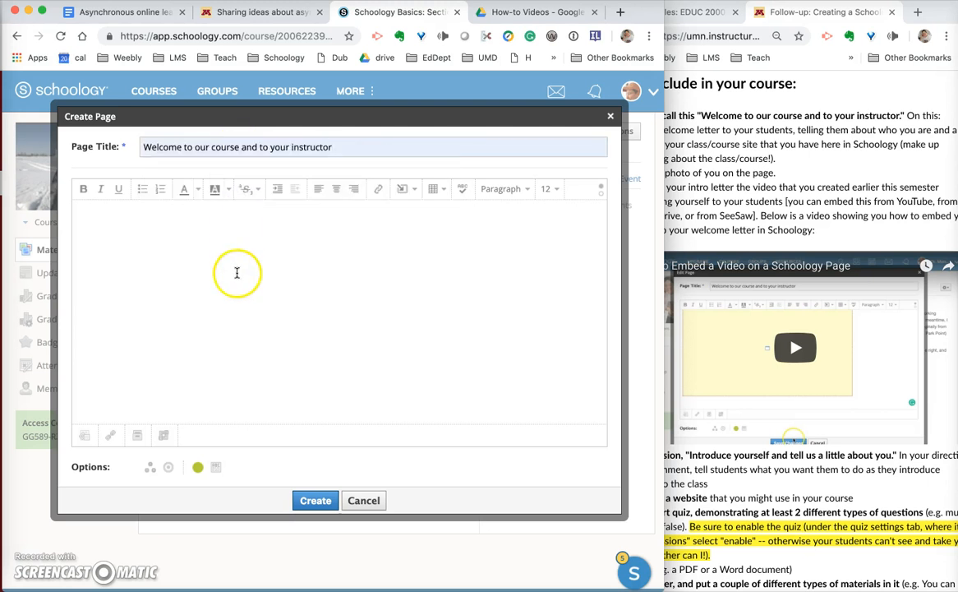
left_click(775, 156)
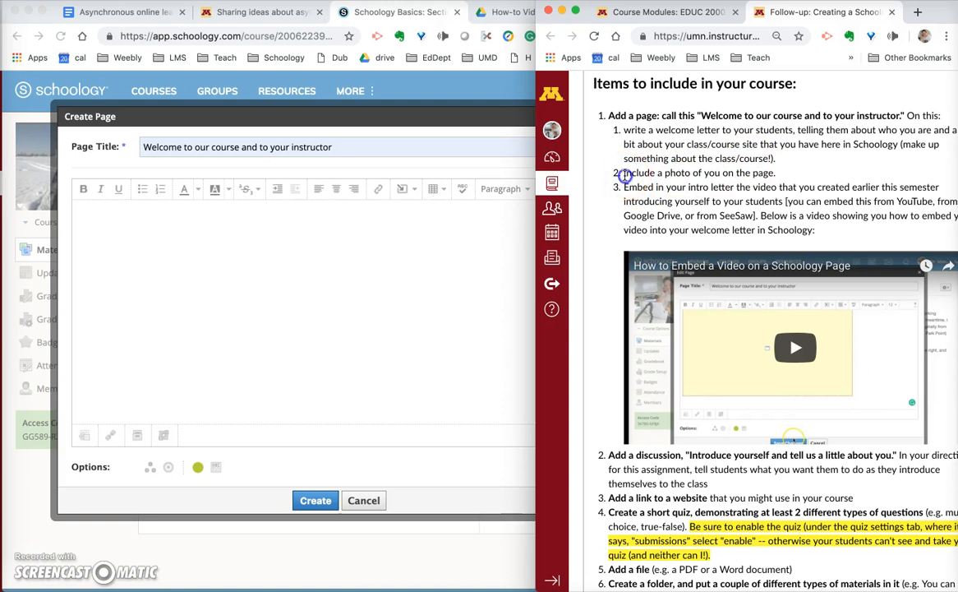
left_click_drag(625, 175, 764, 174)
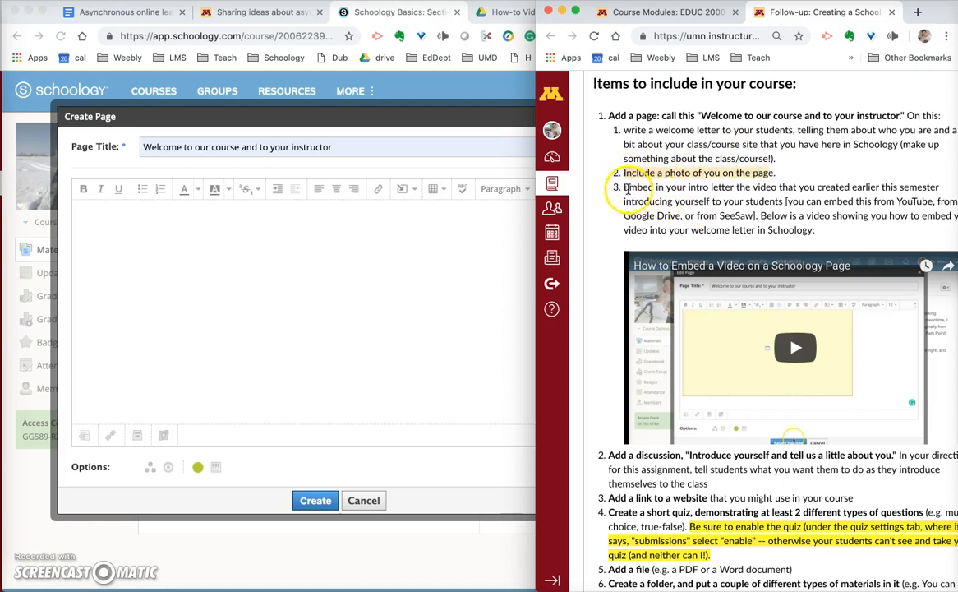
left_click_drag(625, 187, 720, 187)
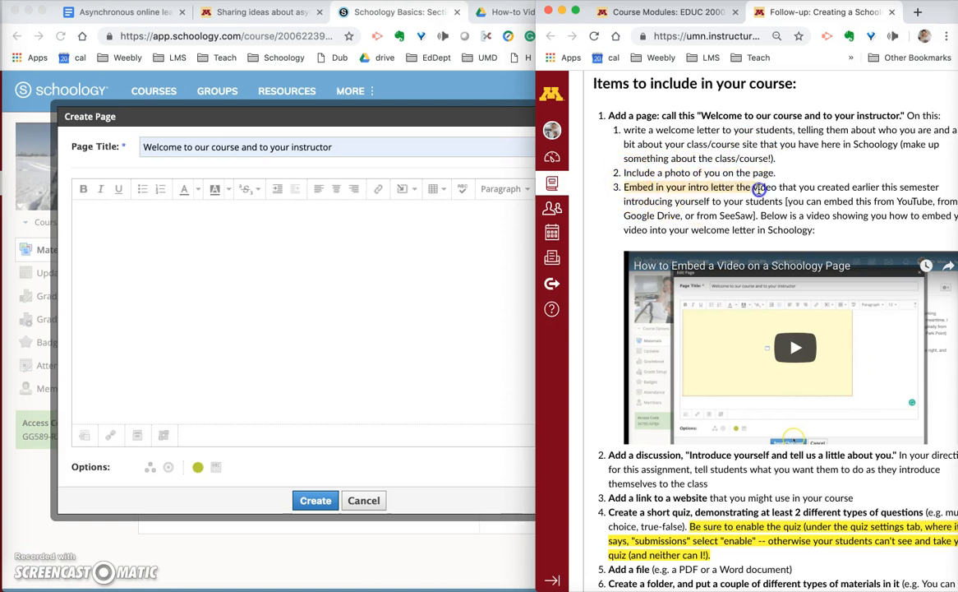
left_click(441, 295)
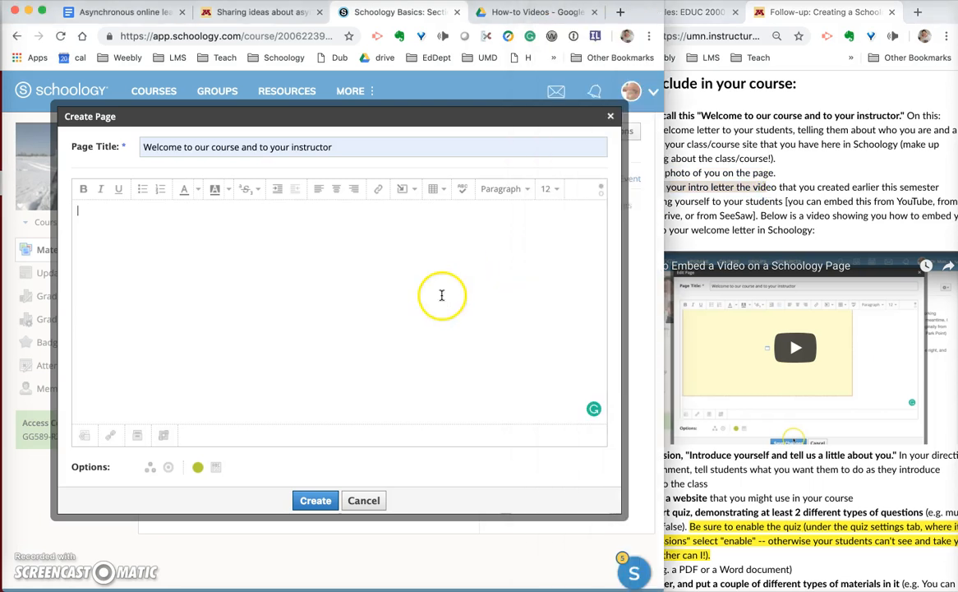
type("Dear students and families,  Welcome to our 4th-grade class! I am Helen Mongan-Rallis and I will be your 4th-grade teacher this year. I am so looking forward to getting to know each and every one of you. I am writing this letter to help you get to know a little about me. I've included a photo so you can see who I am and a video to tell you a little bit about my life.  I am originally from Johannesburg, South Africa, where I was born and lived until I was 24. I then came to the USA, and now live in Duluth (on Park Point) with my partner, daughter, 2 cats, and 2 dogs. As you can see in the photo below, I love snow! Even though — or perhaps especially because— I grew up in South Africa, where there is rarely snow, I am fascinated by snow and love to do all sorts of winter sports (including building snow people and going sledding!).  As I look ahead to the upcoming year with you, sharing our learning journey together, I am filled with excitement. I hope you have a wonderful year.  Ready to start? Let's do it!  Helen Mongan-Rallis")
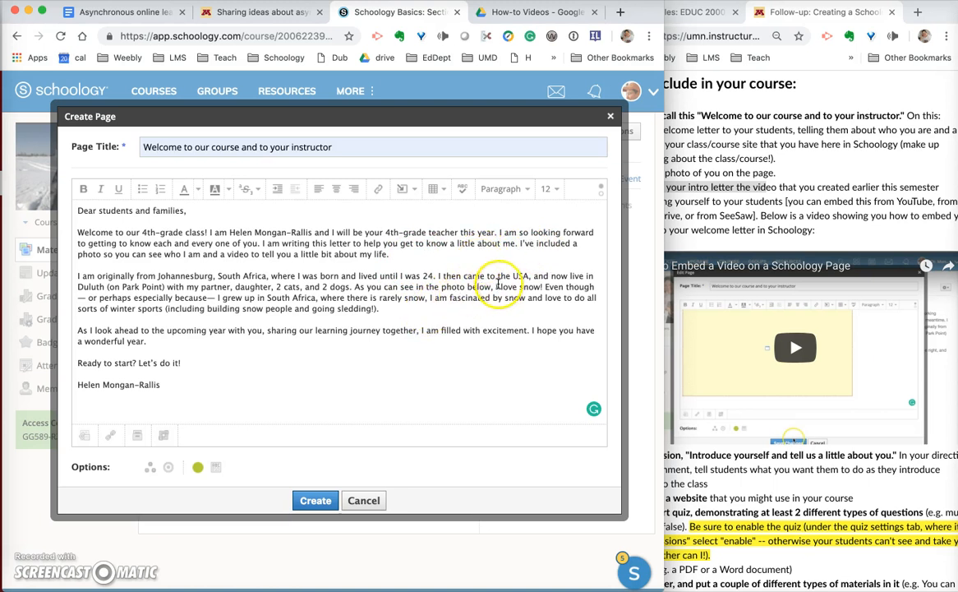
Add a blank line after the winter sports paragraph and insert the snow-shovelling photo from PhotosToUseFor2000 > HomePhotos into the page
left_click(424, 306)
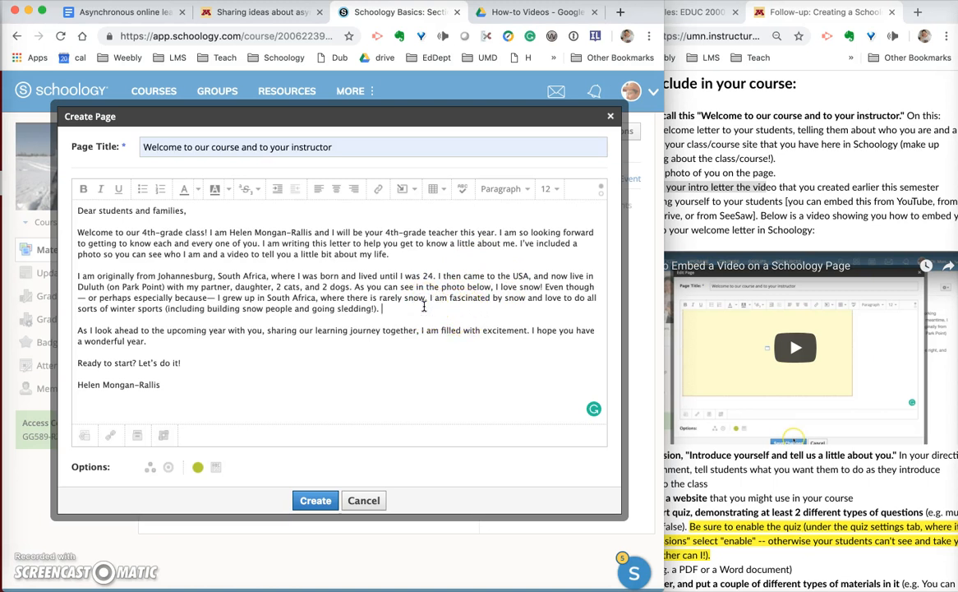
key("Return")
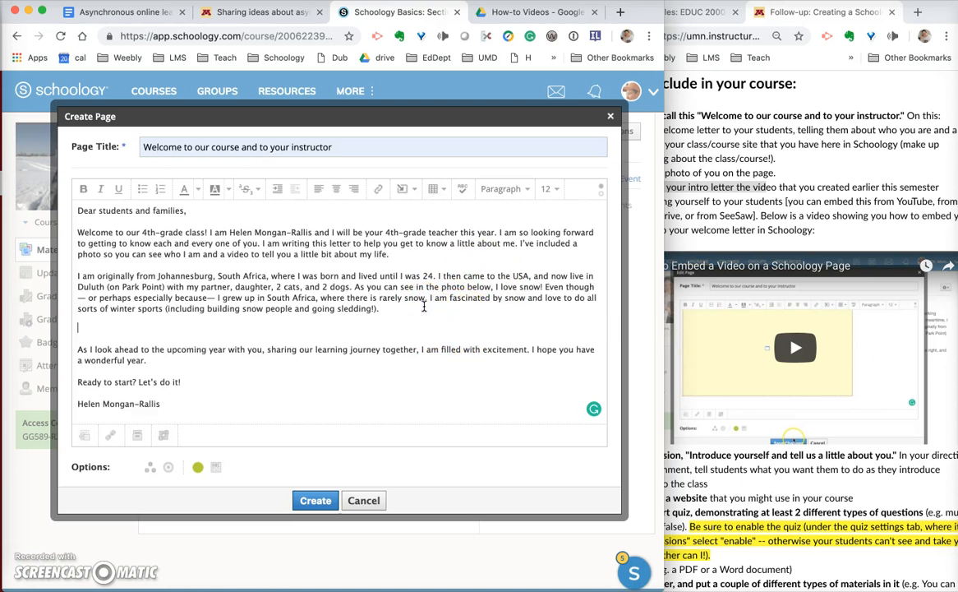
left_click(409, 191)
left_click(407, 214)
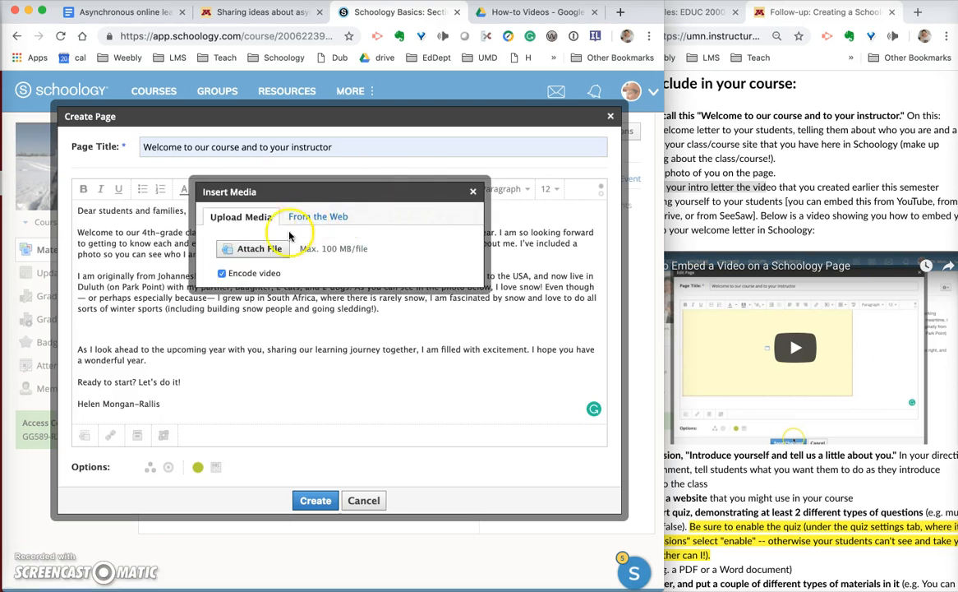
left_click(272, 251)
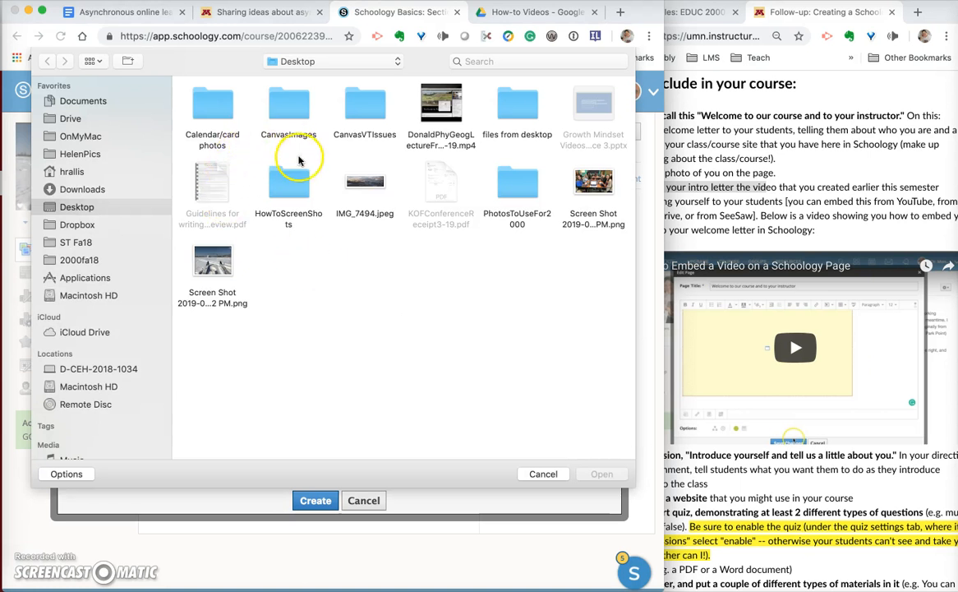
double_click(517, 182)
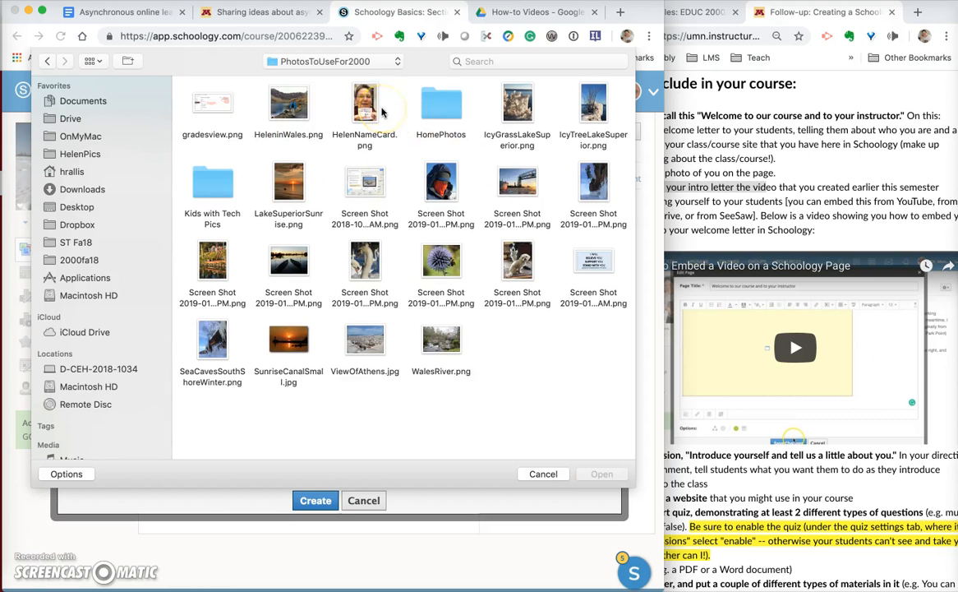
left_click(429, 112)
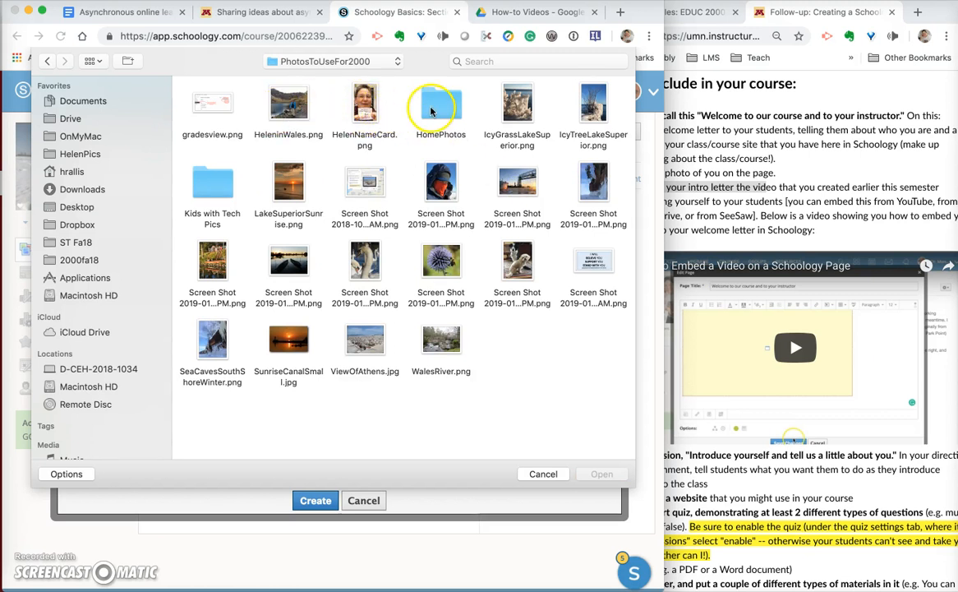
double_click(435, 112)
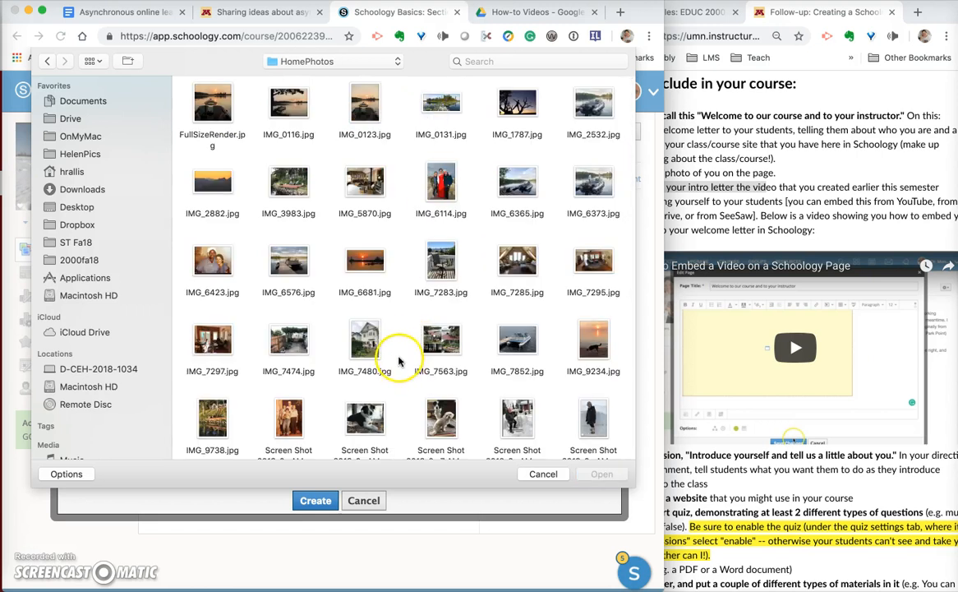
scroll(396, 355, "down", 1)
left_click(514, 400)
left_click(599, 475)
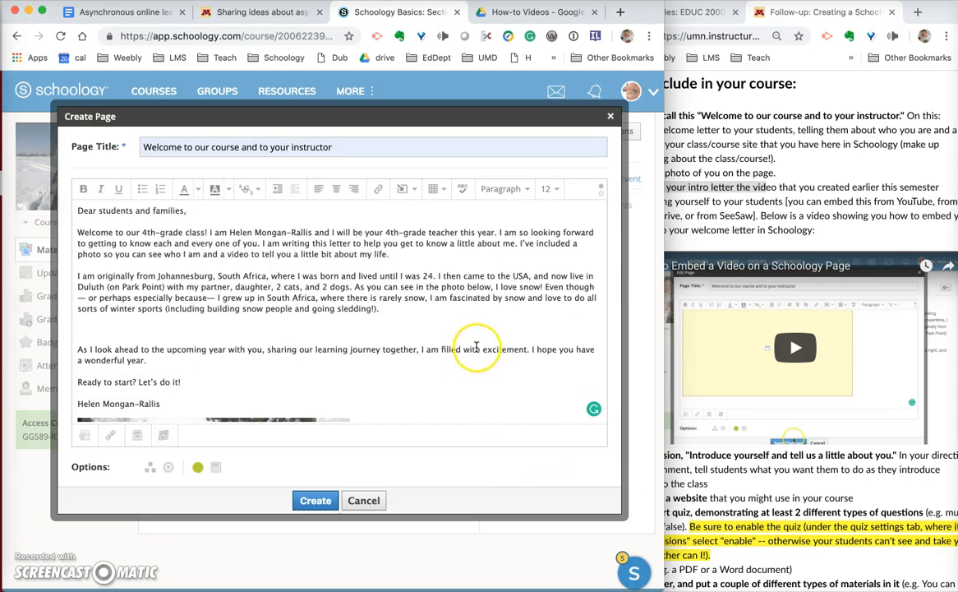
Shrink the inserted photo proportionally to roughly 60 percent of its original width
scroll(475, 346, "down", 5)
scroll(476, 347, "up", 2)
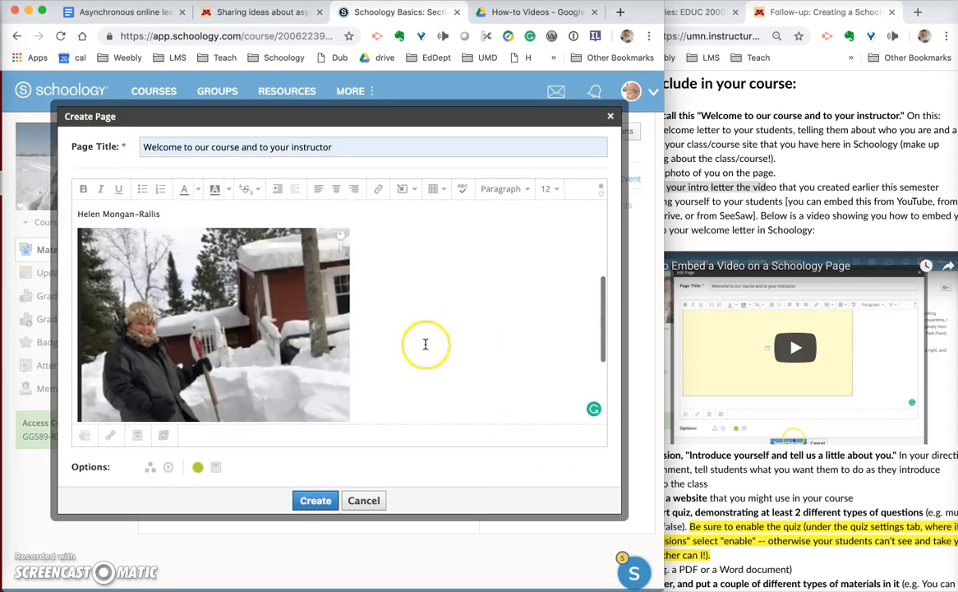
left_click(261, 336)
left_click_drag(350, 229, 268, 329)
scroll(346, 318, "down", 1)
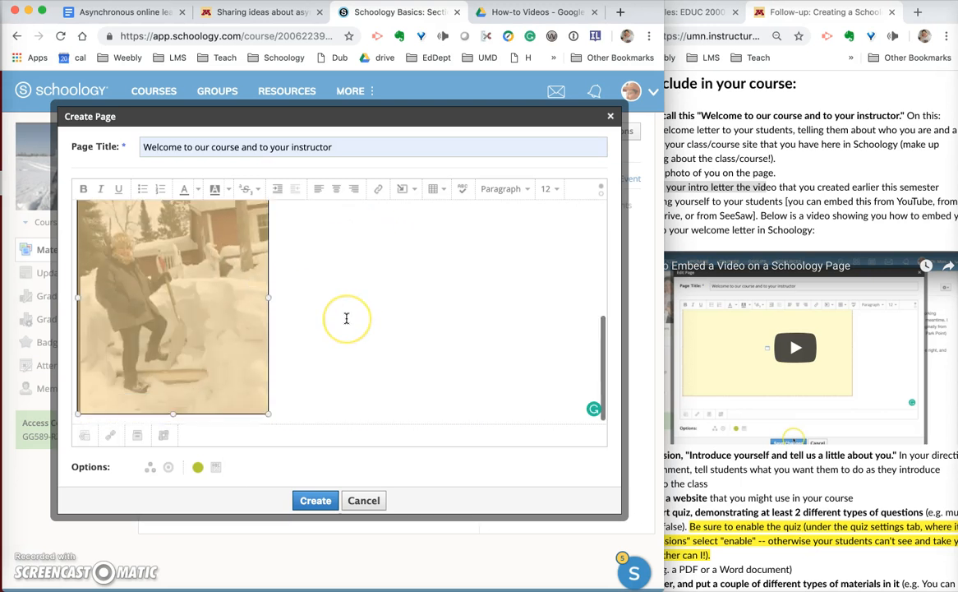
scroll(329, 305, "up", 1)
left_click(265, 255)
left_click_drag(266, 255, 216, 284)
left_click(321, 285)
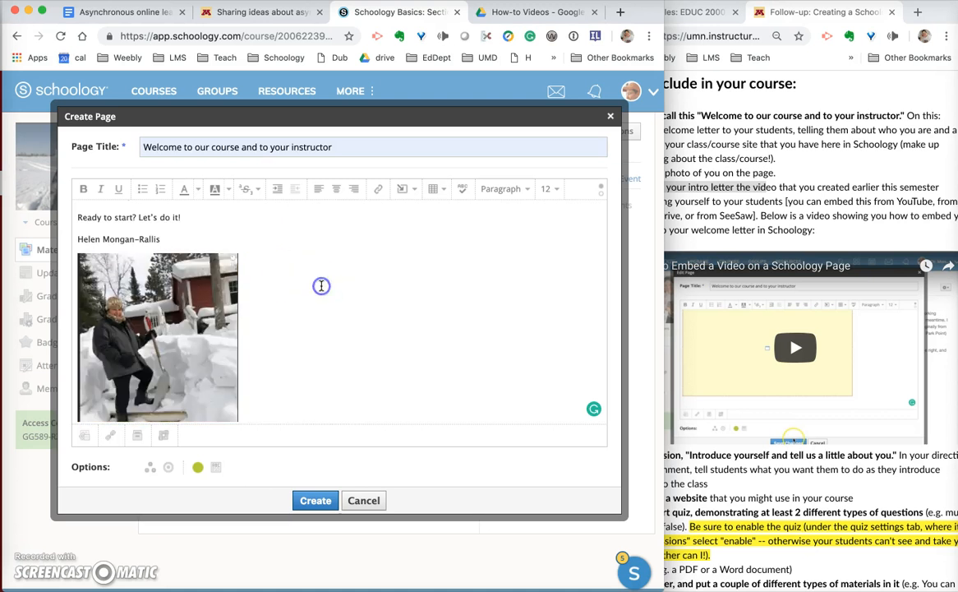
Move the photo from below the signature to the blank line after the winter sports paragraph and check its placement in the letter
scroll(321, 285, "up", 2)
left_click(167, 306)
left_click_drag(168, 305, 169, 215)
left_click(181, 356)
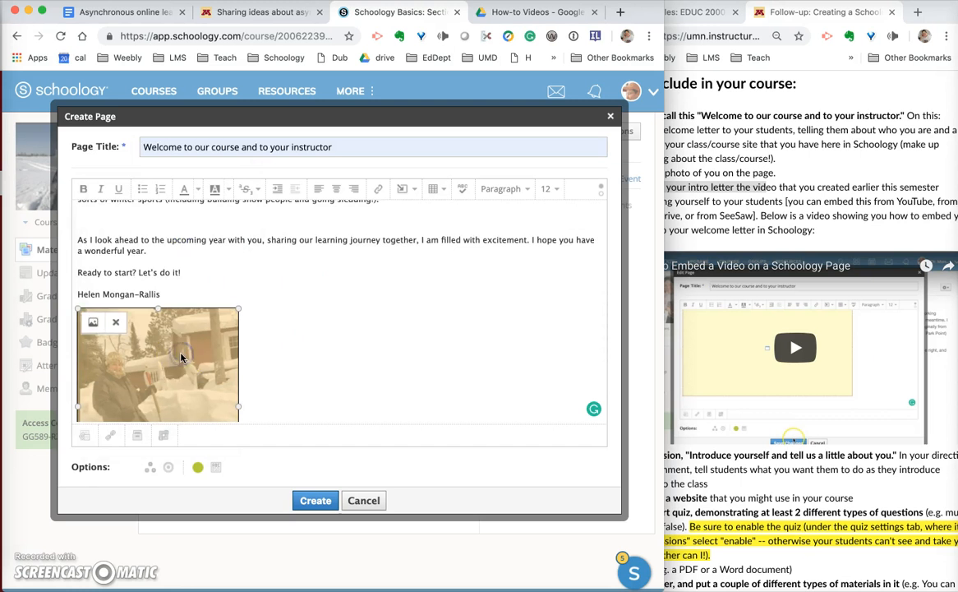
left_click(208, 351)
key("BackSpace")
left_click(183, 318)
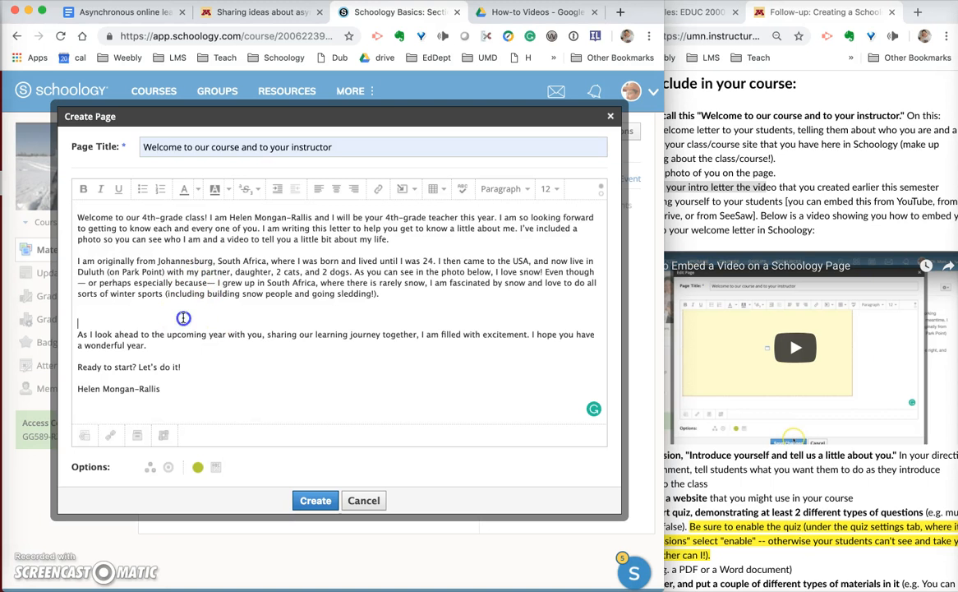
key("ctrl+v")
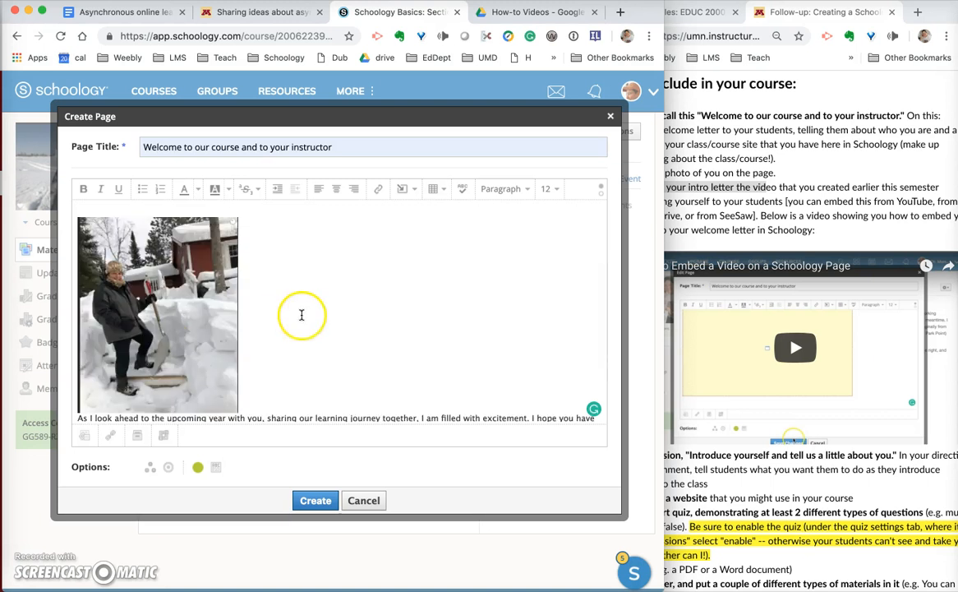
scroll(292, 341, "up", 2)
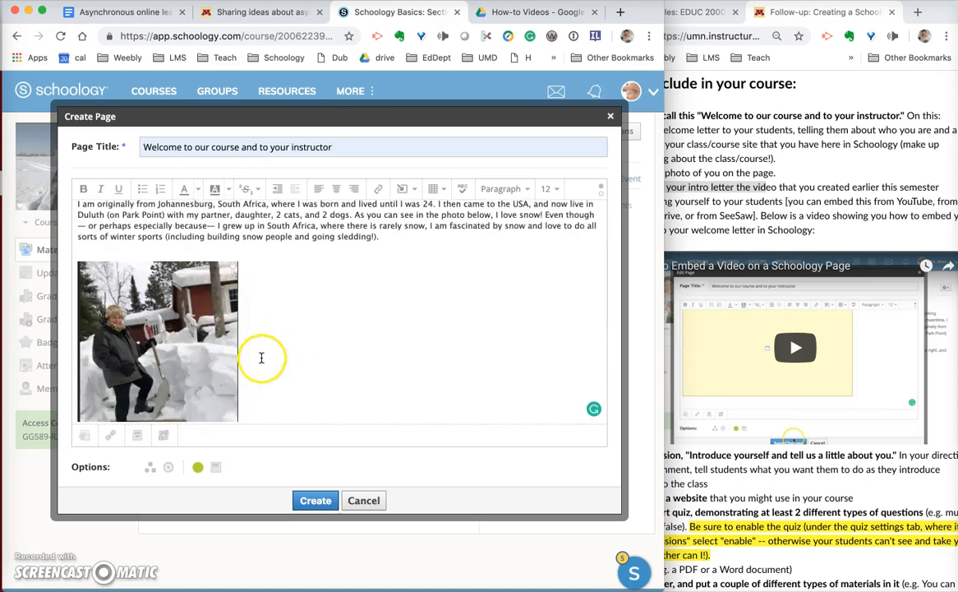
scroll(261, 357, "up", 2)
scroll(261, 357, "up", 1)
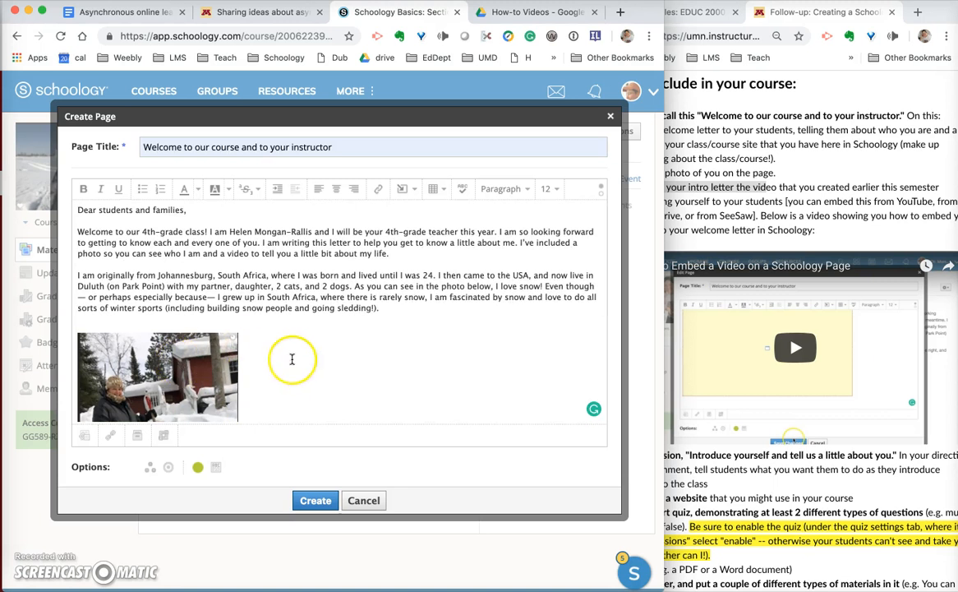
Add a blank line between the snow-shovelling photo and the "As I look ahead to the upcoming year" paragraph
scroll(291, 360, "down", 3)
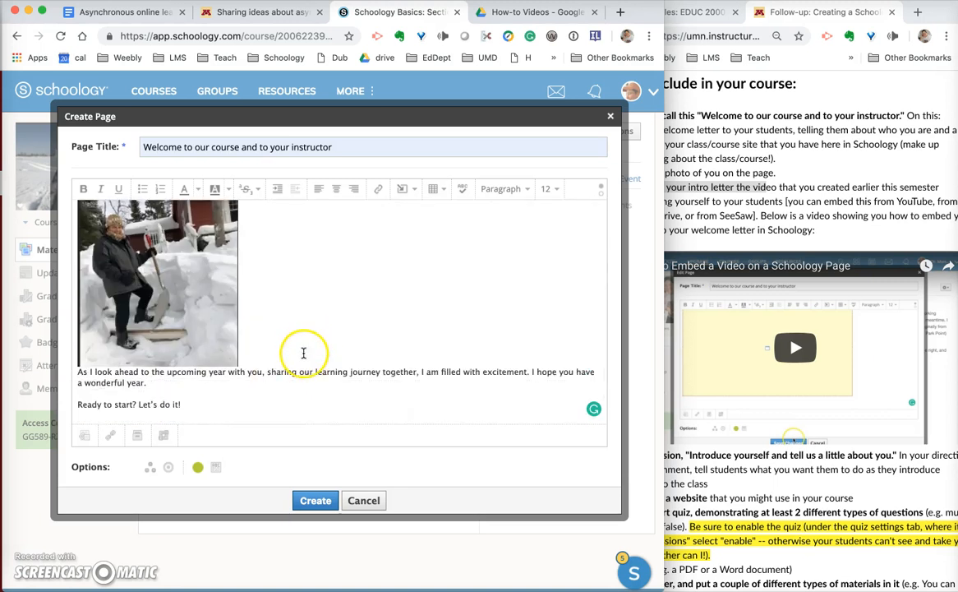
scroll(303, 352, "up", 3)
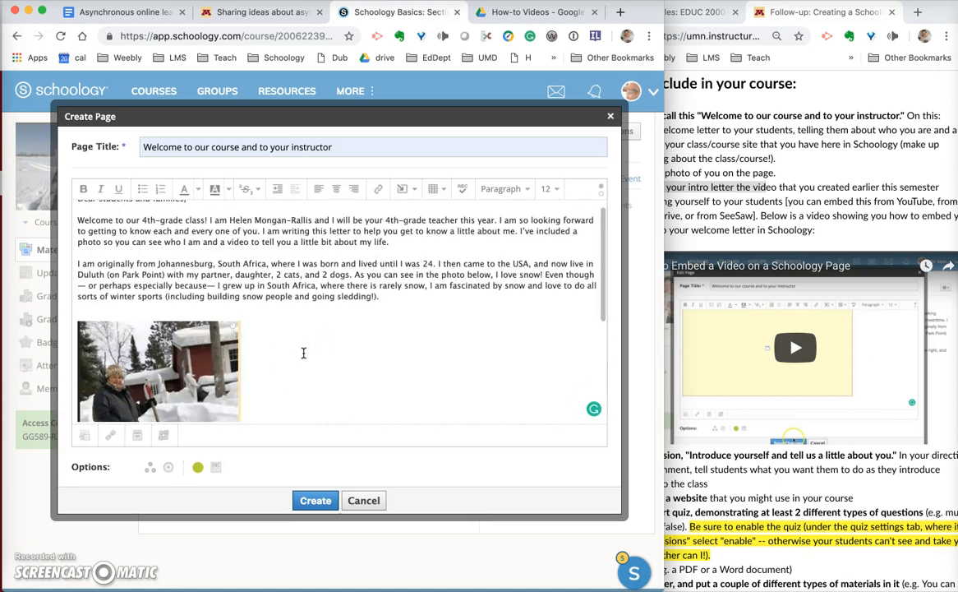
scroll(303, 353, "down", 5)
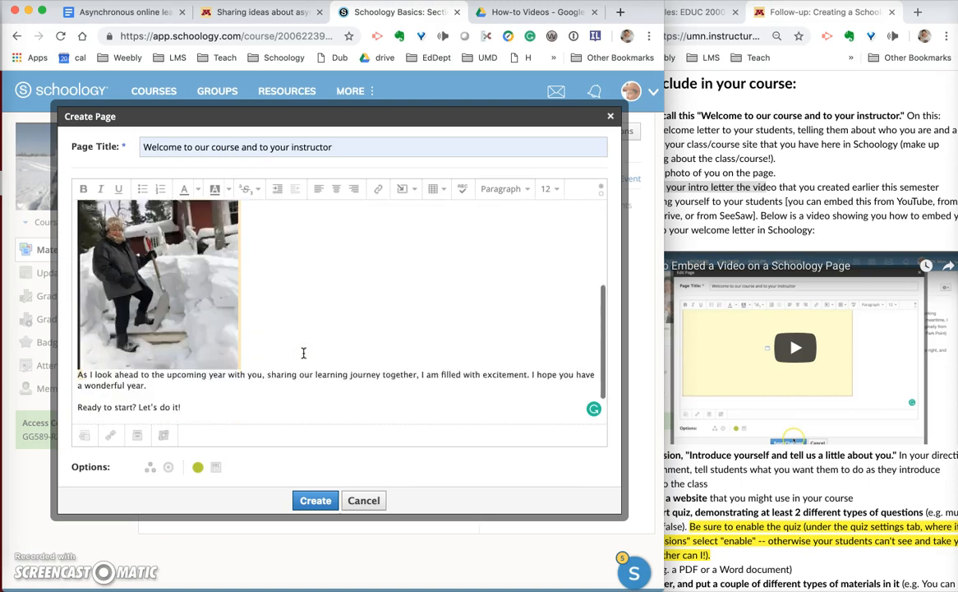
left_click(287, 348)
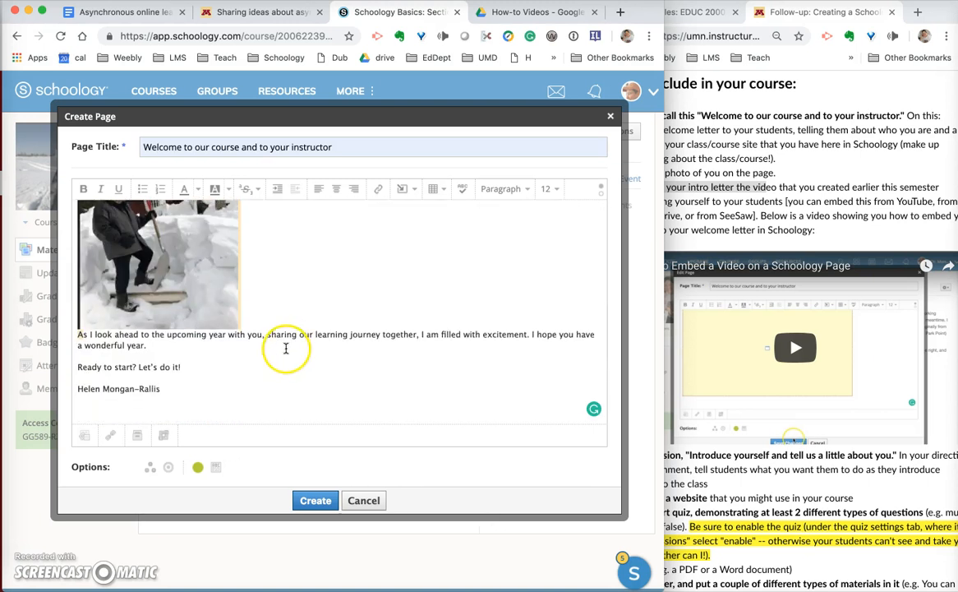
left_click(302, 321)
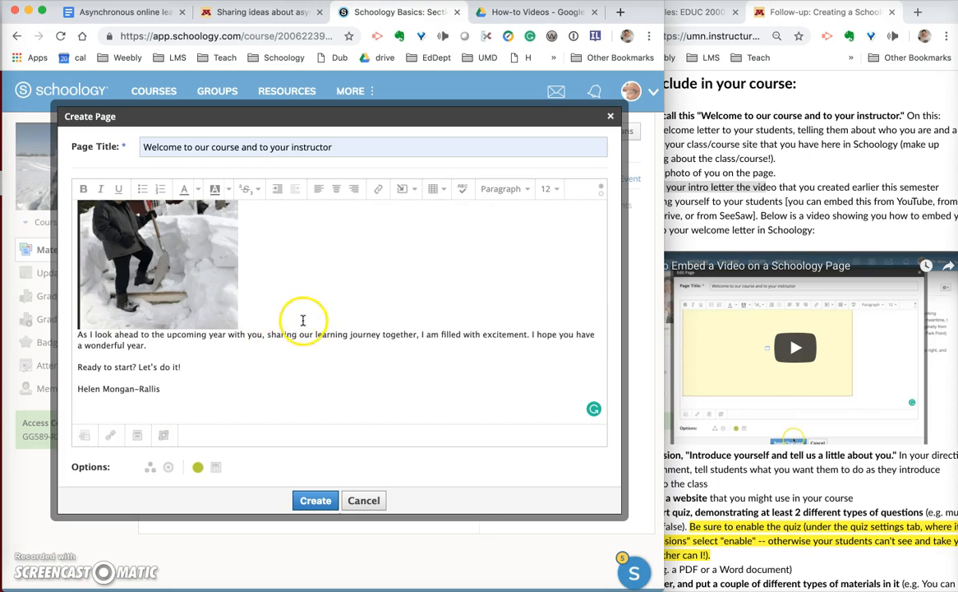
key("Return")
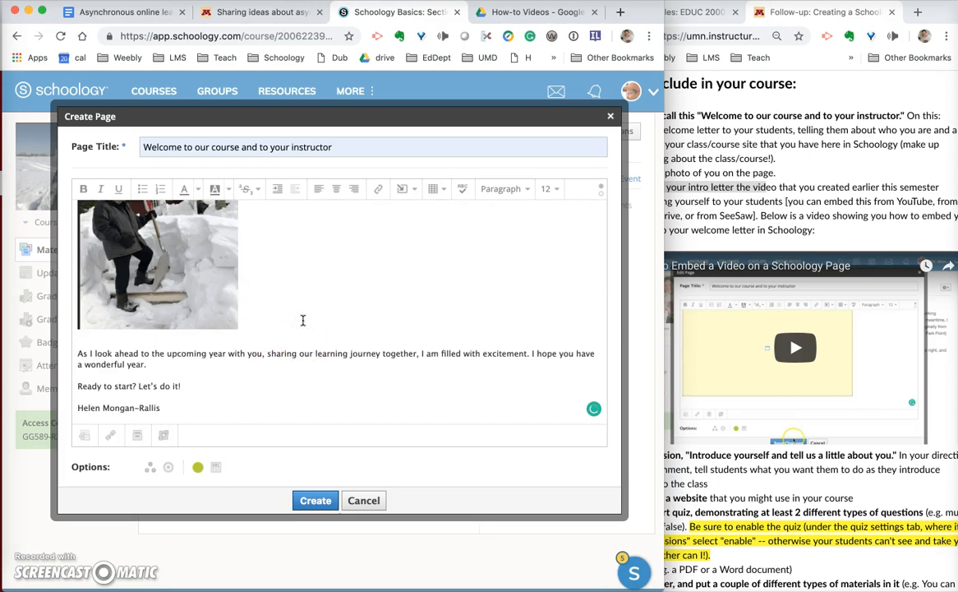
Start inserting media from the web into the welcome page, ready for the video's embed link
left_click(407, 190)
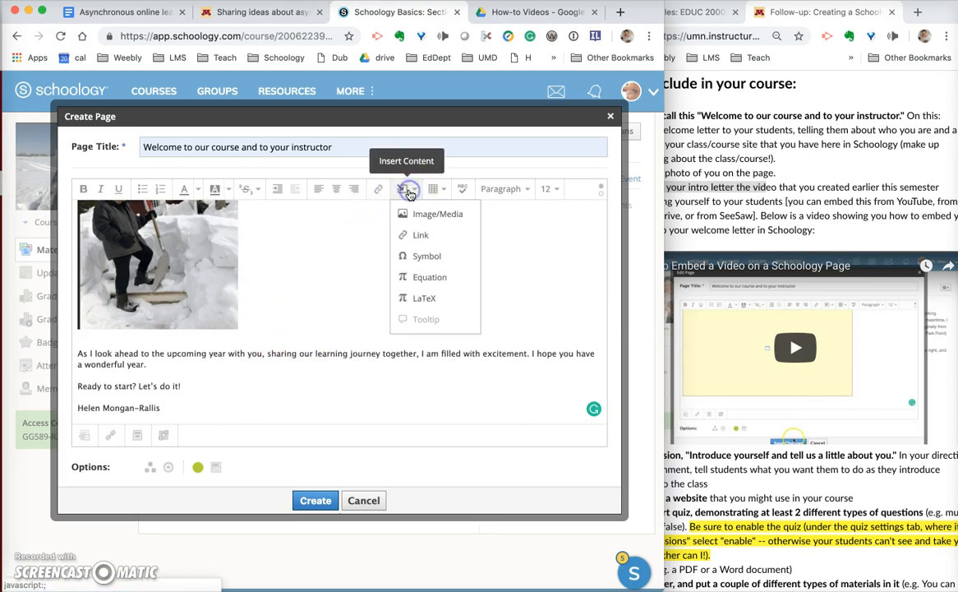
left_click(415, 216)
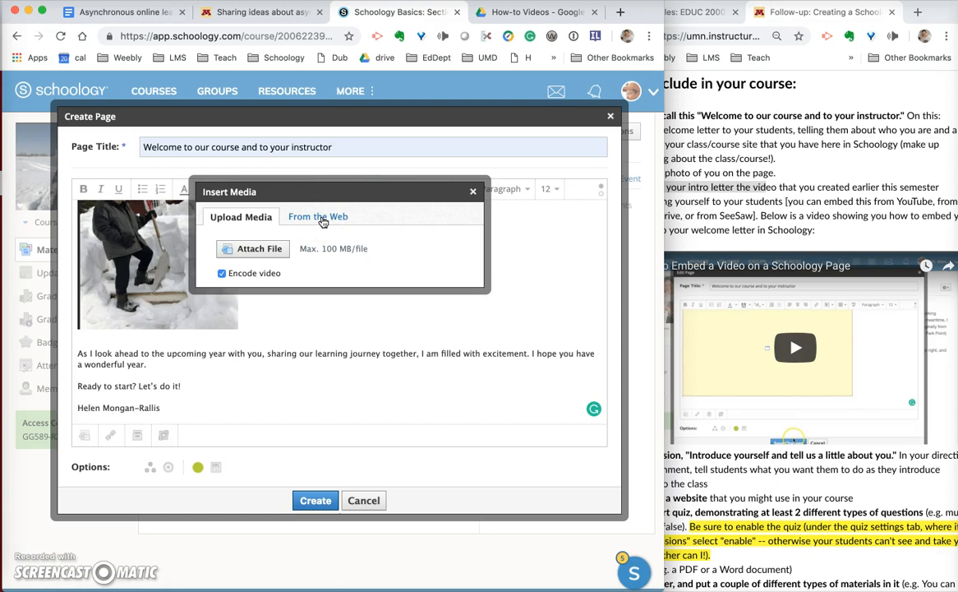
left_click(322, 220)
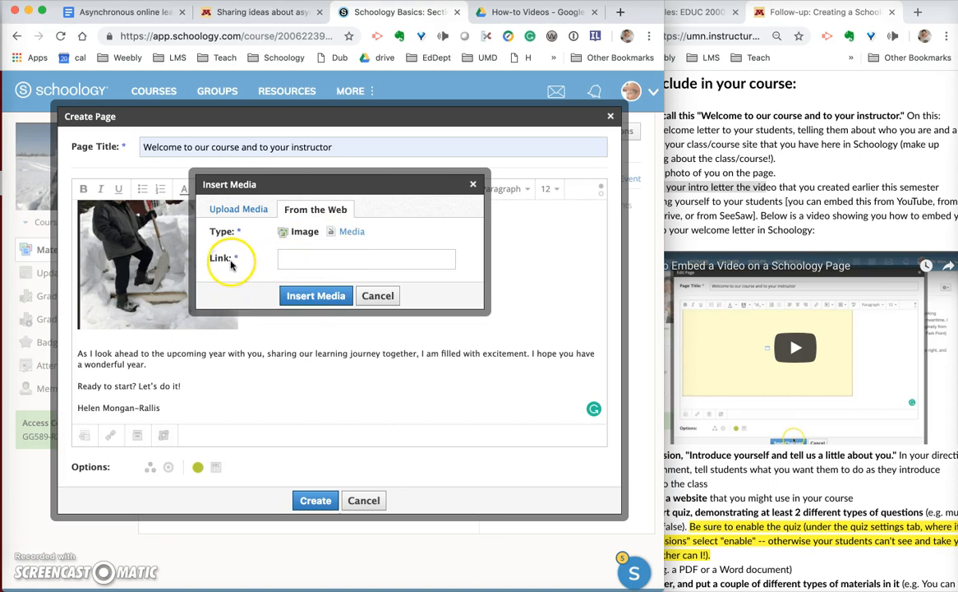
left_click(294, 262)
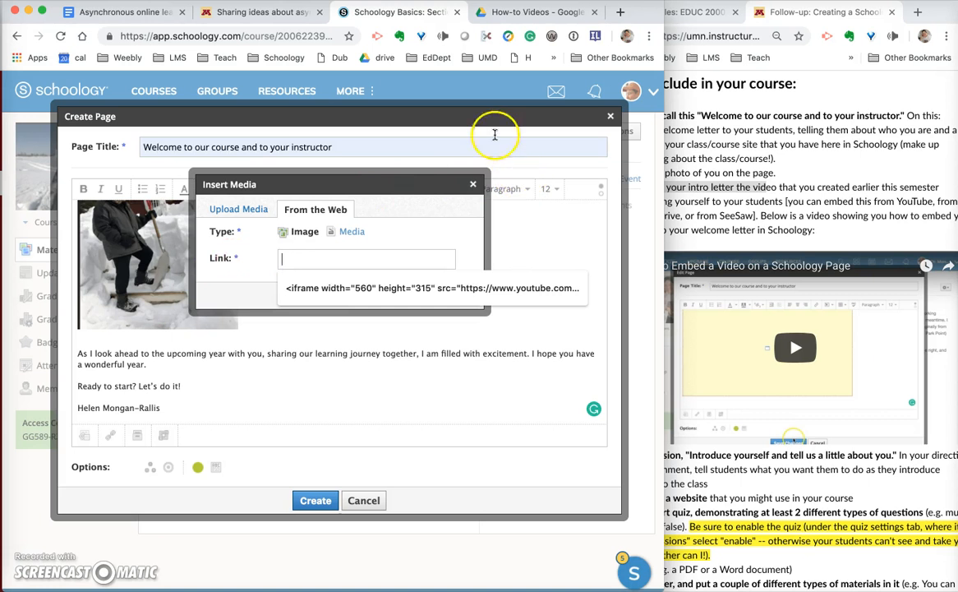
Switch to Google Drive, open the self-introduction .mov video in a new window and copy its HTML embed code
left_click(530, 14)
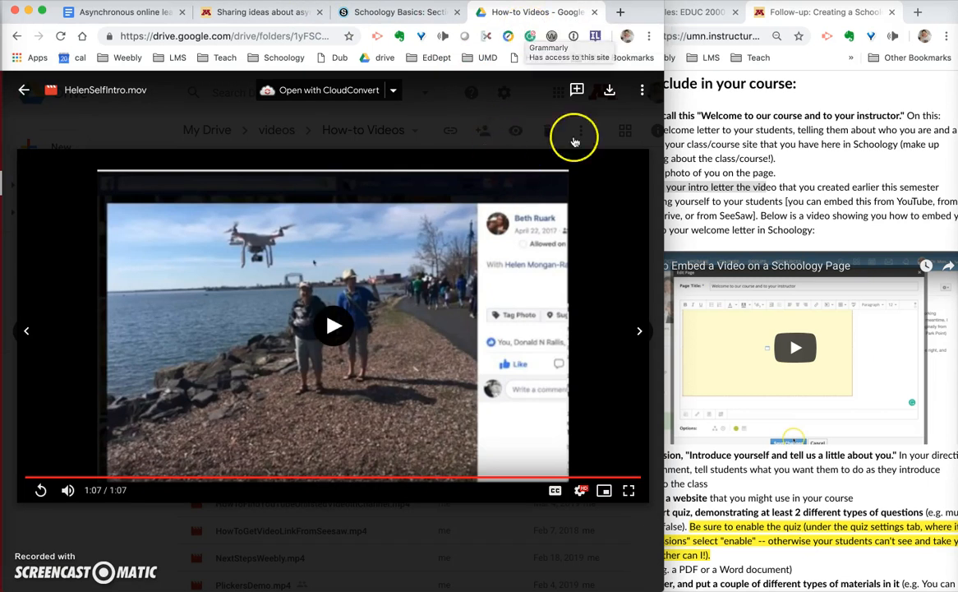
left_click(643, 92)
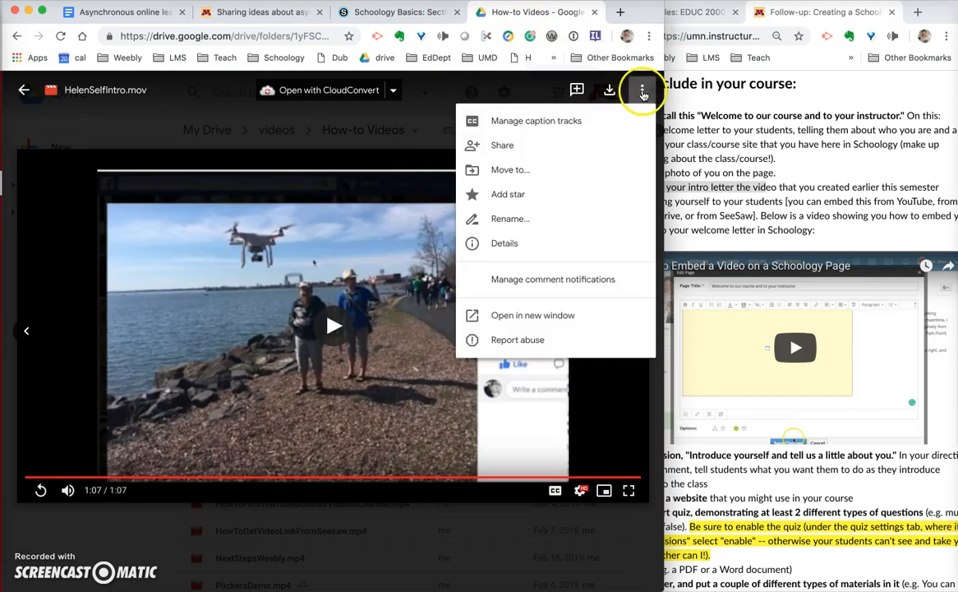
left_click(527, 317)
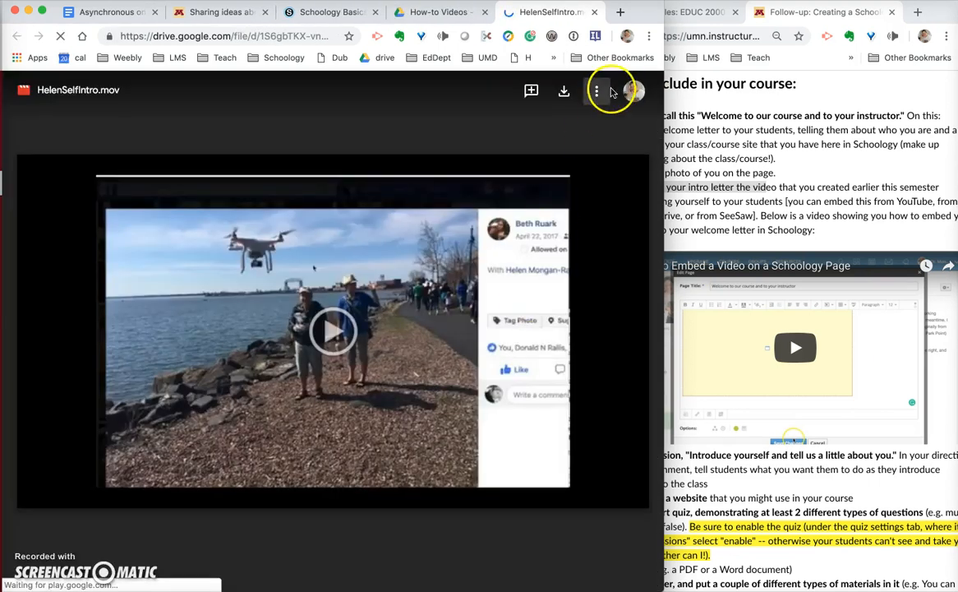
left_click(595, 91)
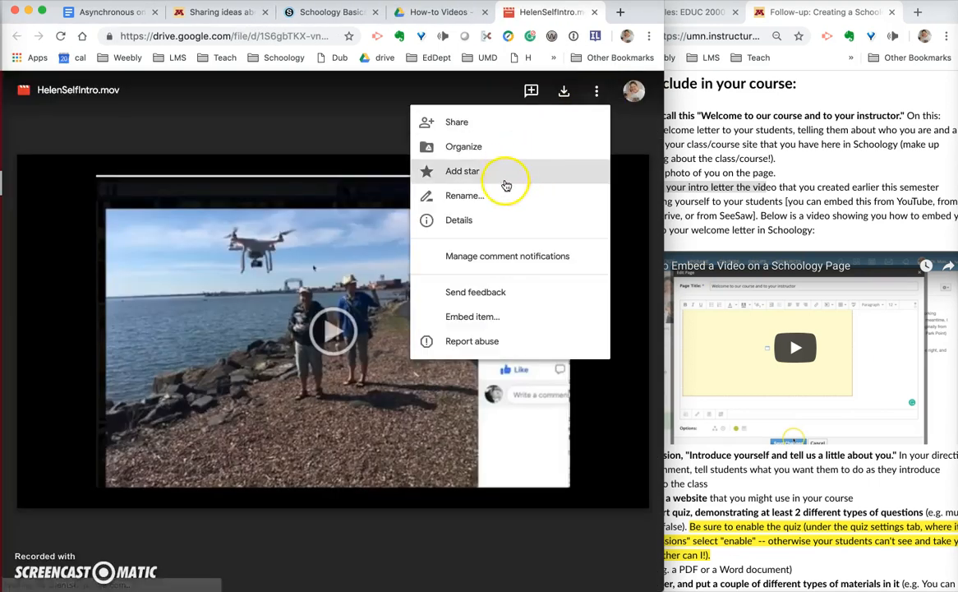
left_click(379, 363)
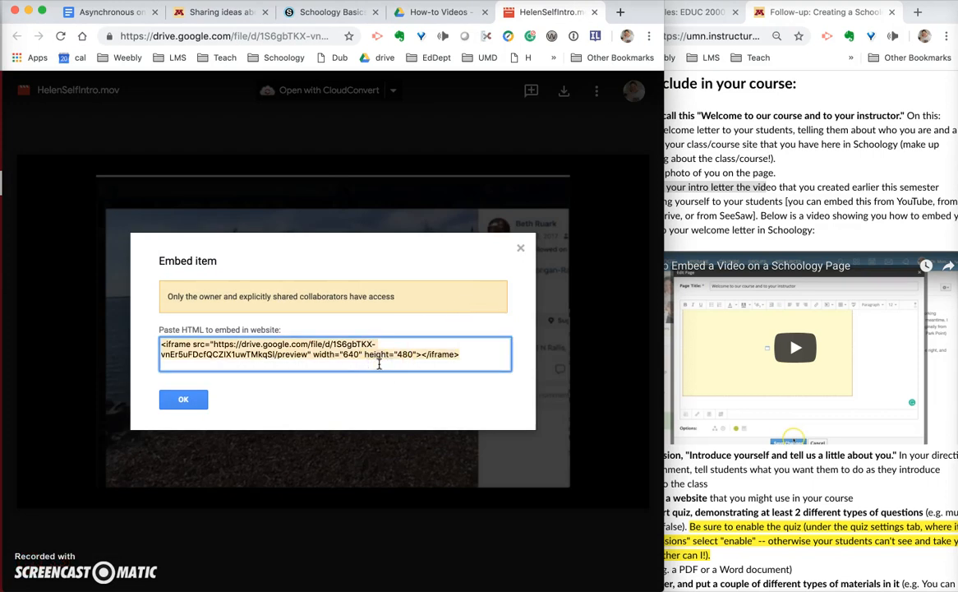
left_click(186, 400)
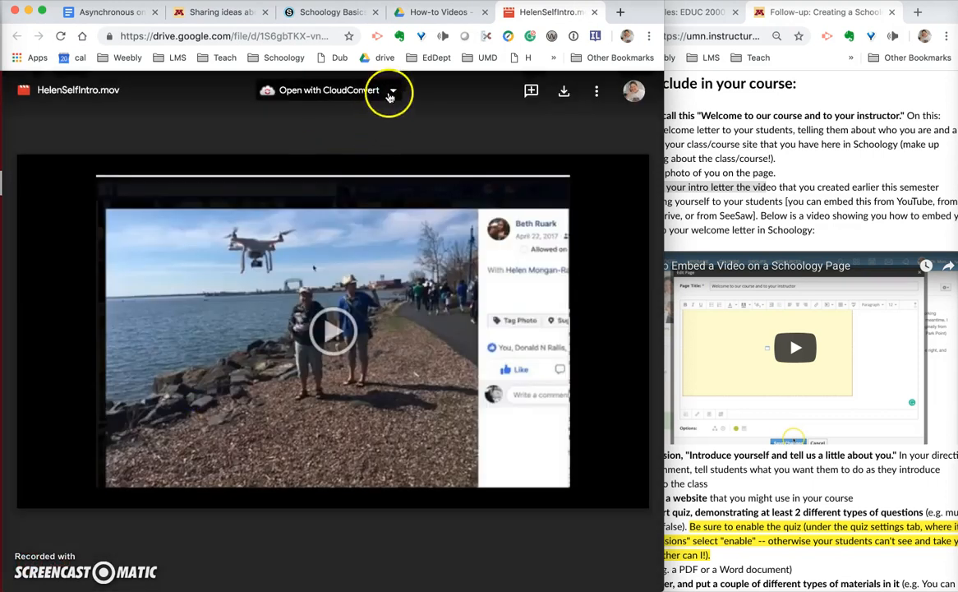
Back in Schoology, set the web media type to Media and embed the video in the page with the copied iframe code
left_click(324, 14)
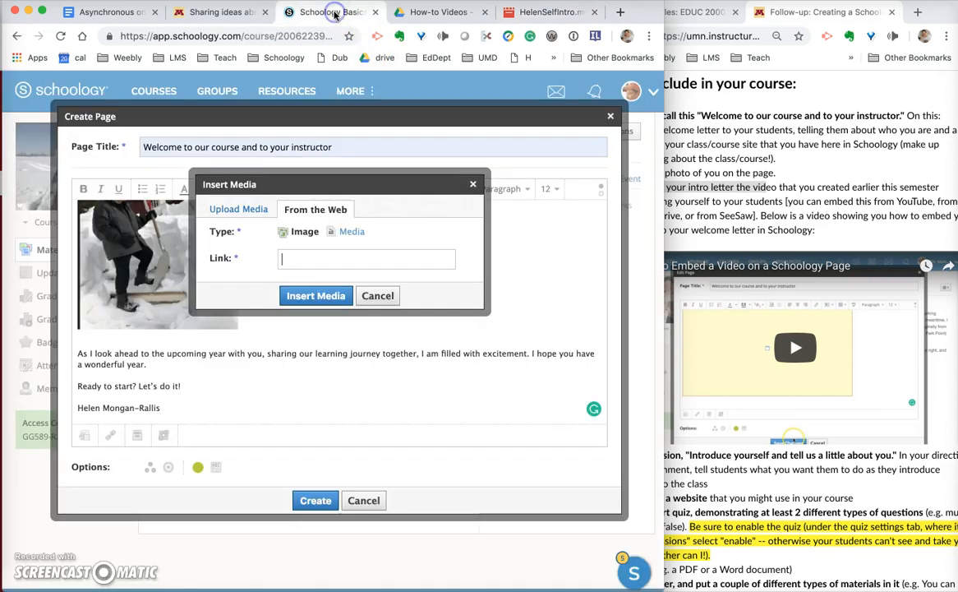
left_click(316, 265)
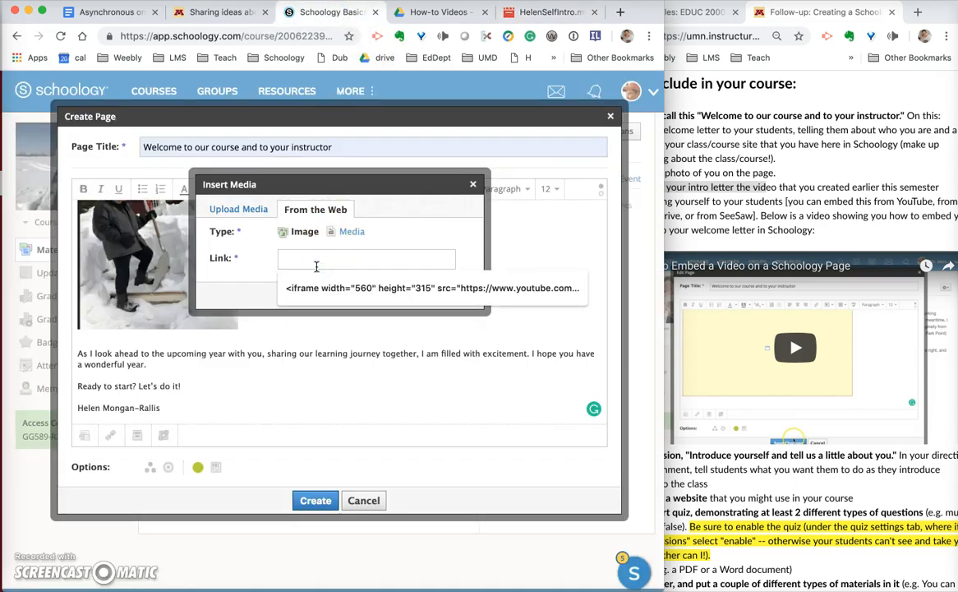
left_click(351, 232)
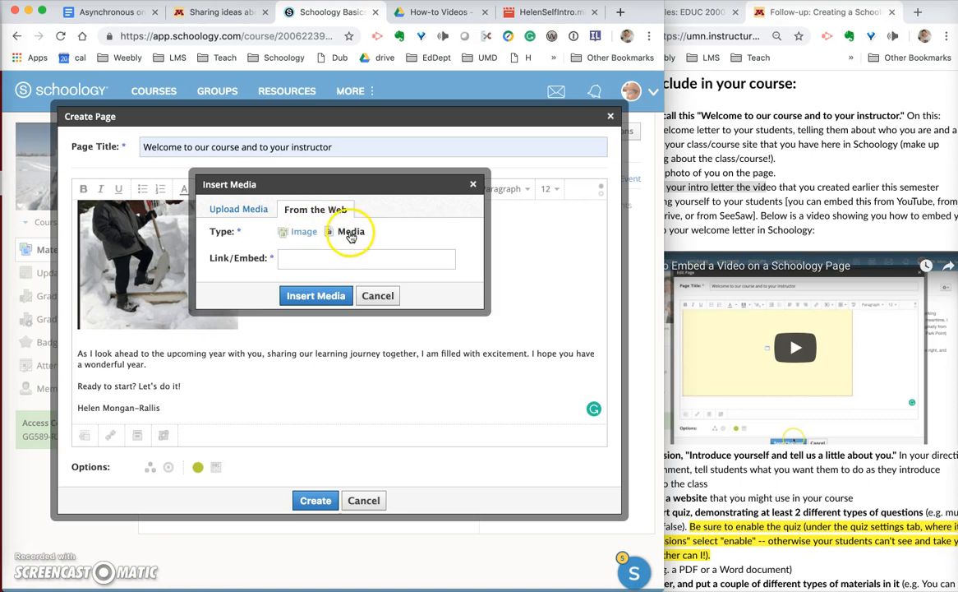
left_click(310, 256)
key("ctrl+v")
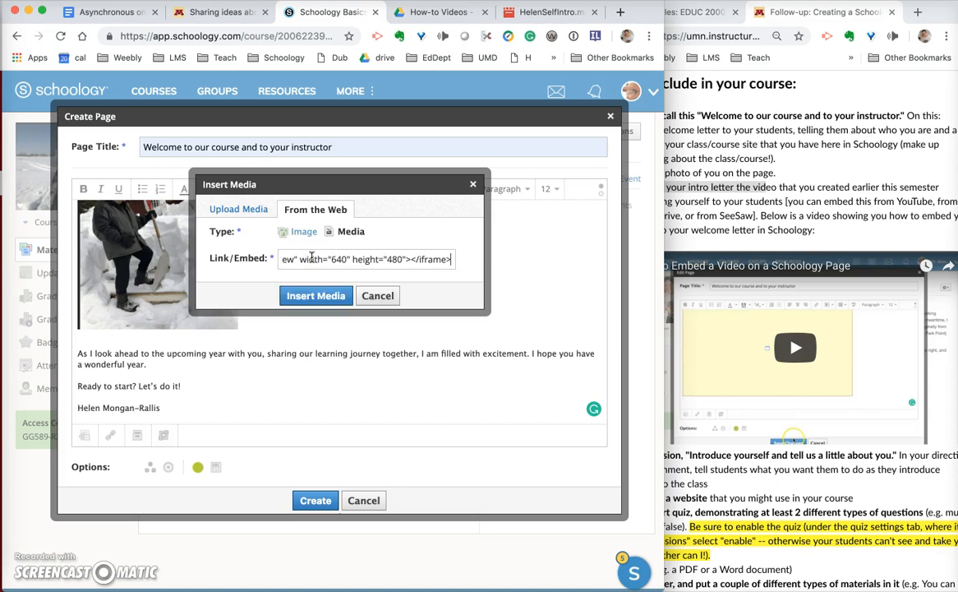
left_click(316, 300)
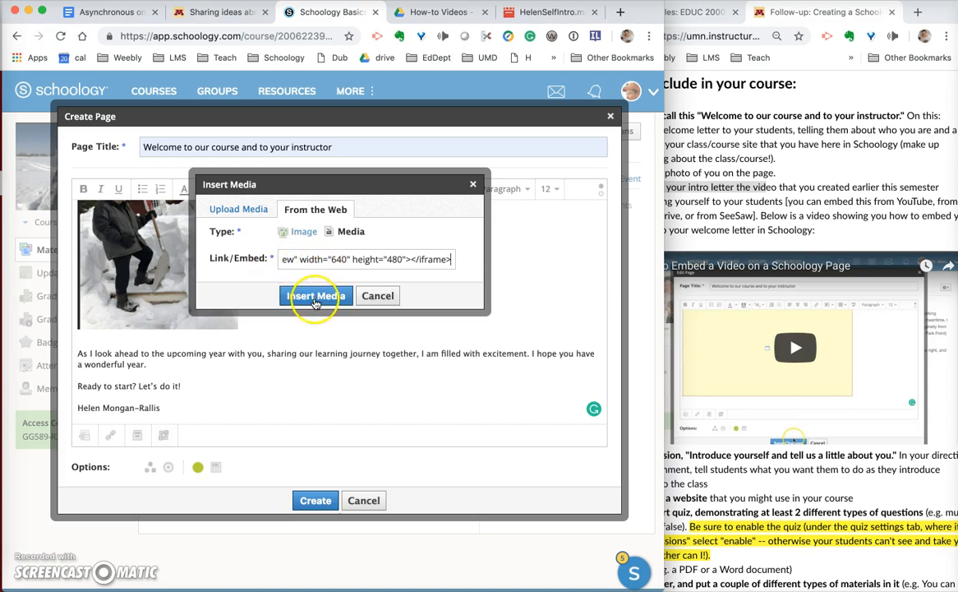
left_click(355, 317)
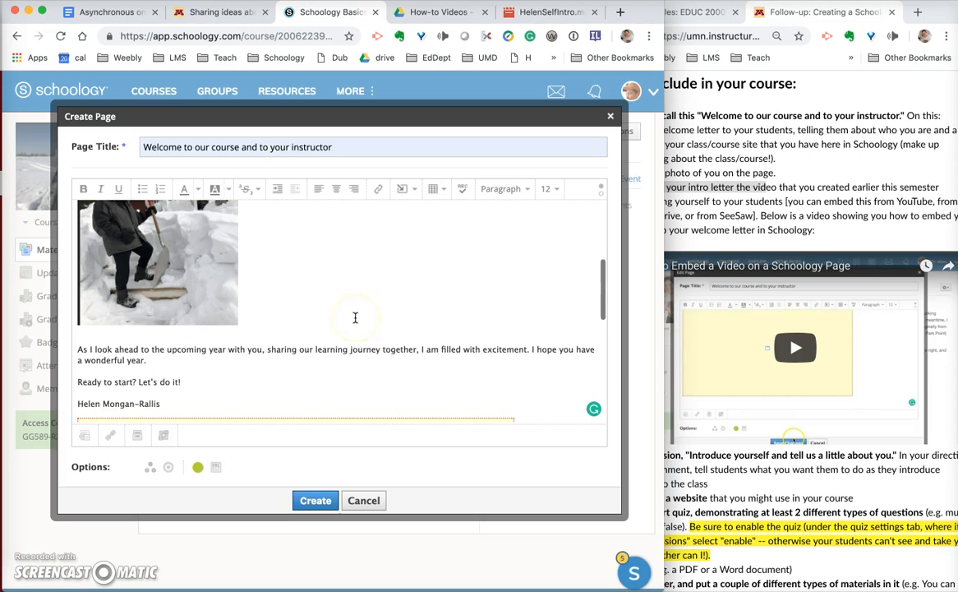
Check the embedded video's position below the signature and create the "Welcome to our course and to your instructor" page
scroll(355, 317, "down", 3)
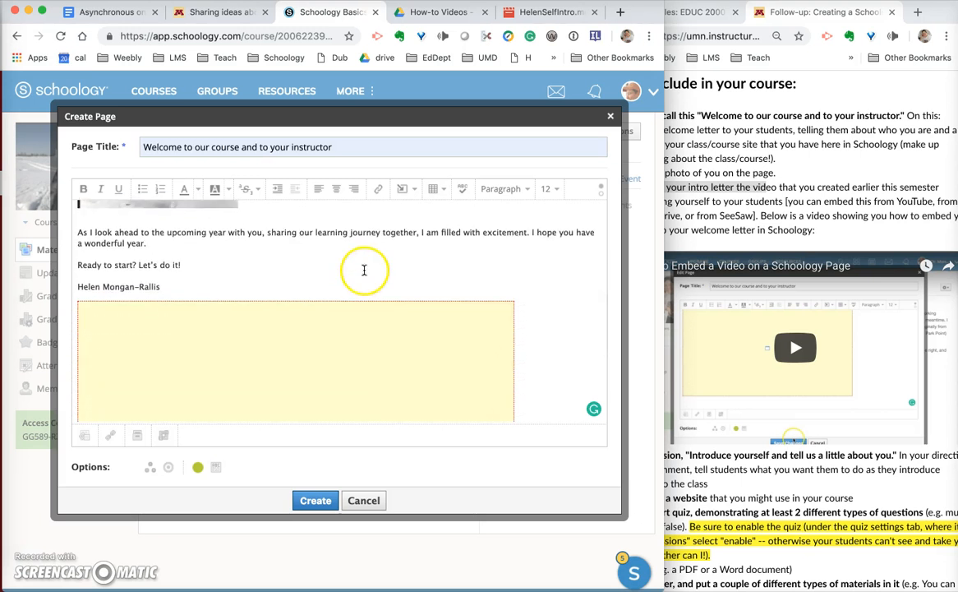
scroll(361, 267, "down", 2)
scroll(523, 318, "down", 1)
scroll(523, 319, "up", 4)
scroll(517, 341, "down", 1)
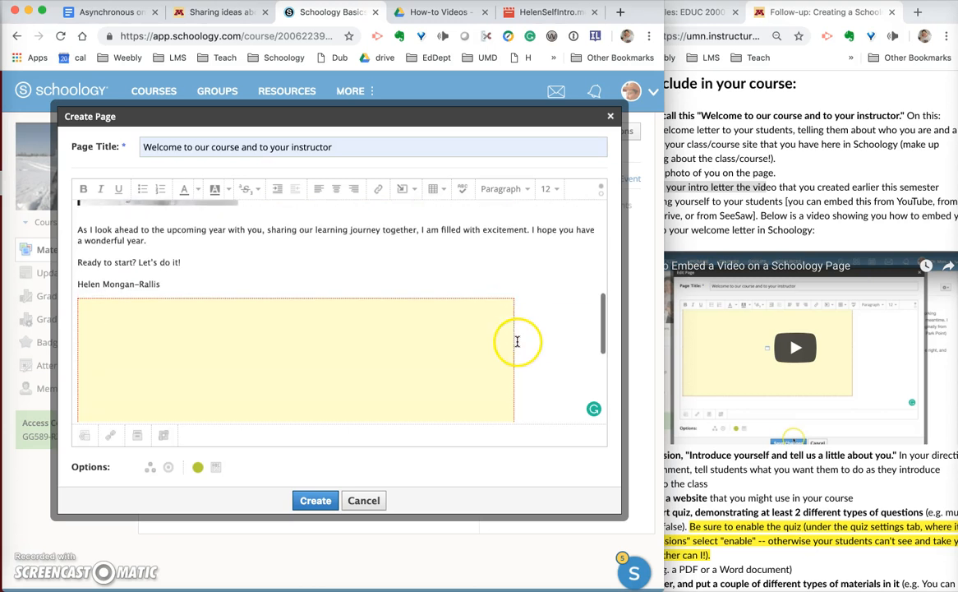
left_click(325, 507)
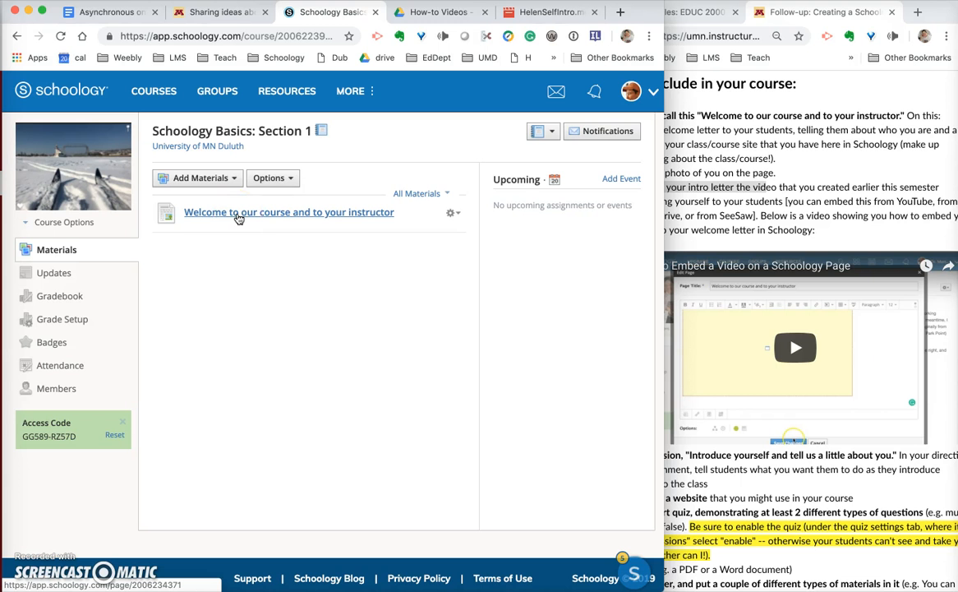
Open the published welcome page, check its letter, photo and embedded video, and return to the Schoology Basics course materials
left_click(239, 216)
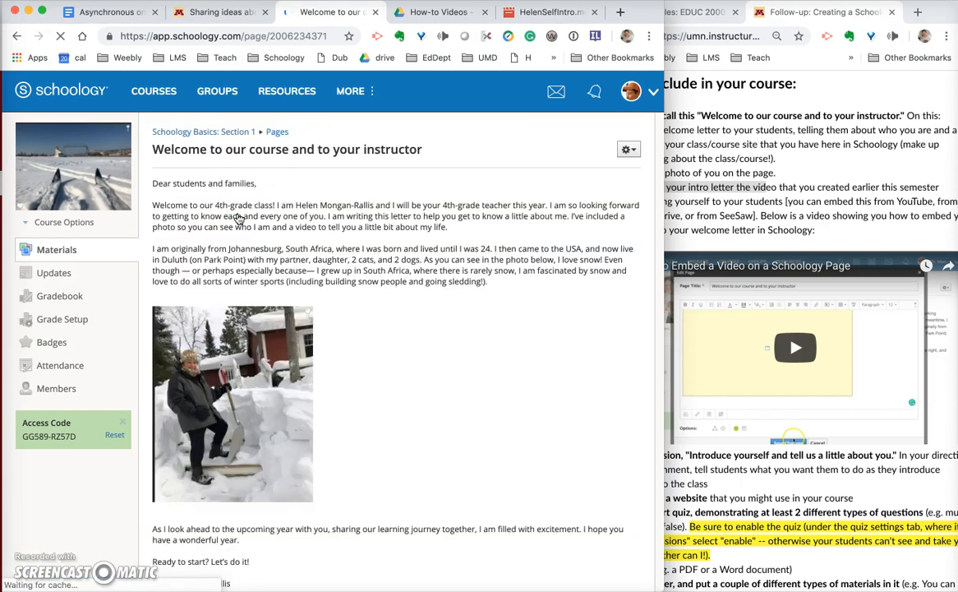
scroll(385, 331, "down", 3)
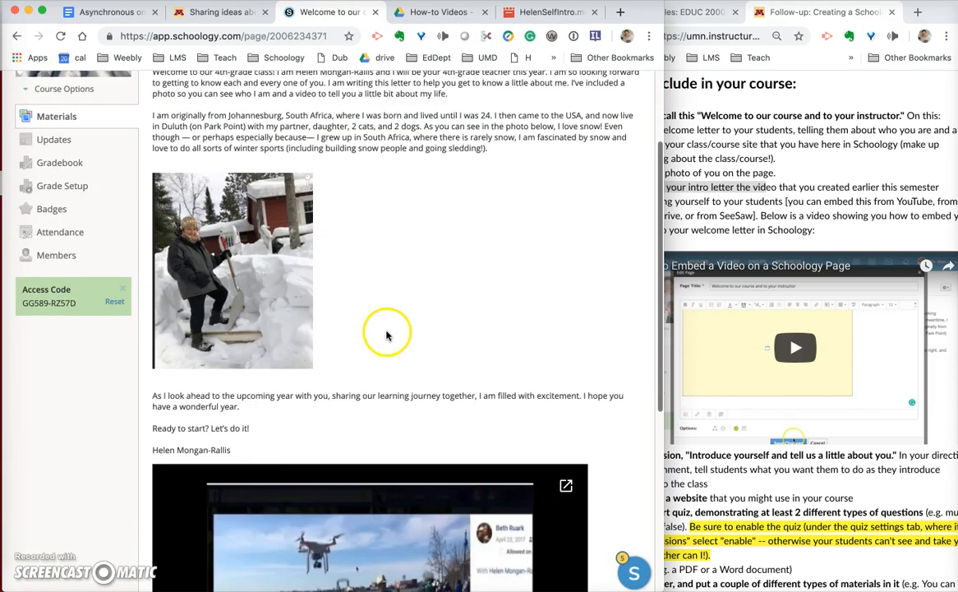
scroll(387, 378, "down", 6)
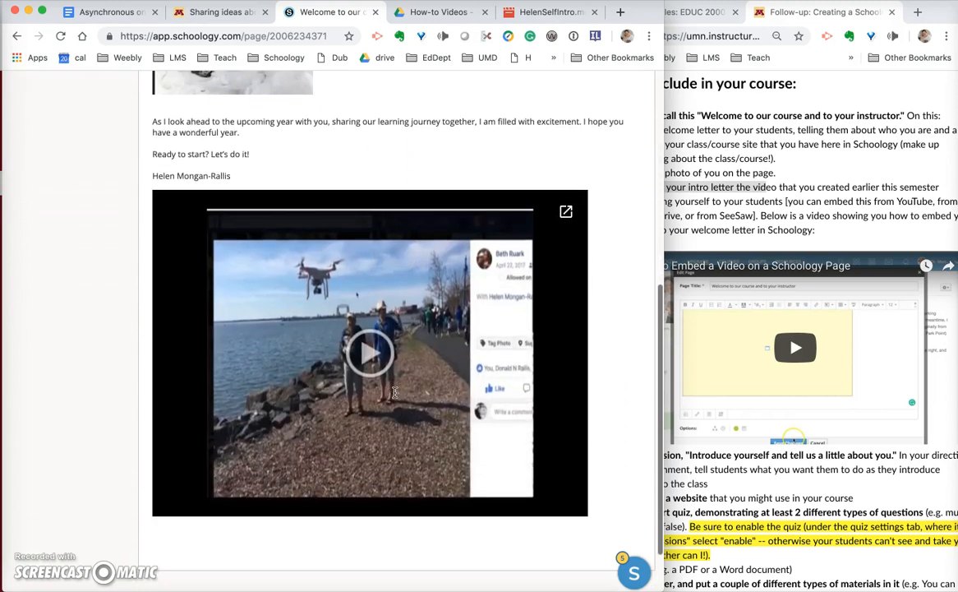
scroll(401, 460, "up", 10)
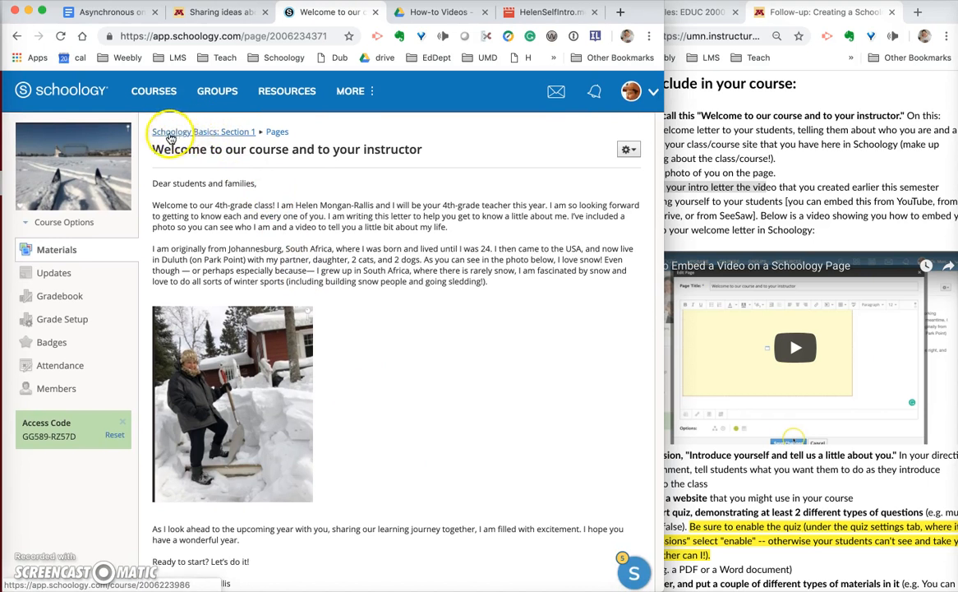
left_click(195, 133)
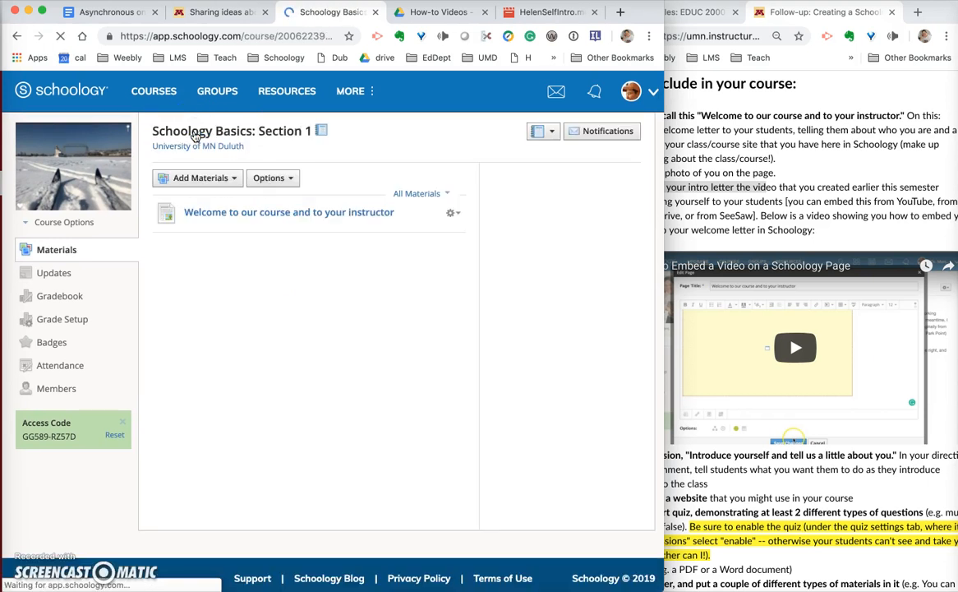
Review the remaining items required for the course in the assignment instructions, from the introductory discussion to the optional extras
left_click(804, 196)
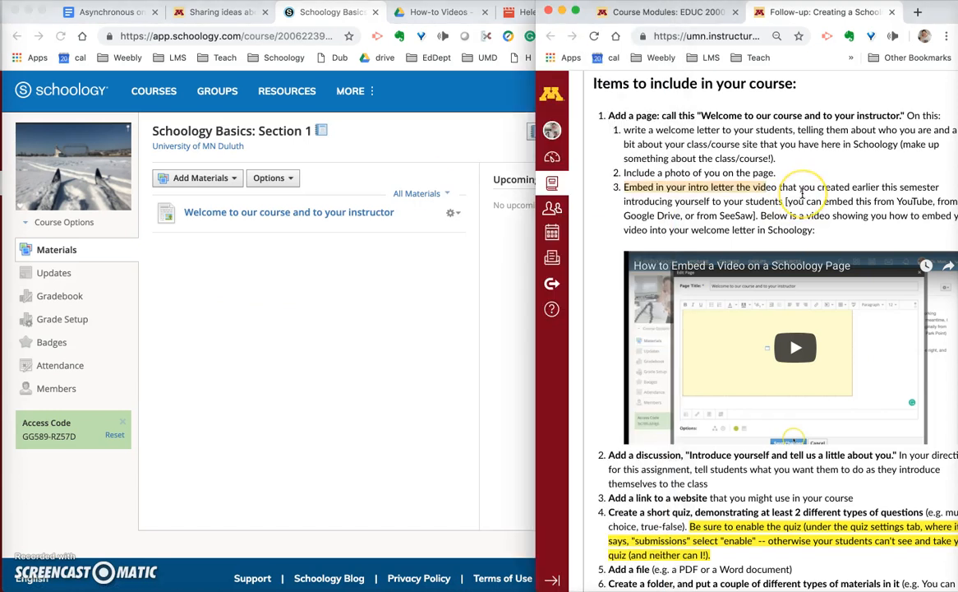
scroll(804, 195, "down", 4)
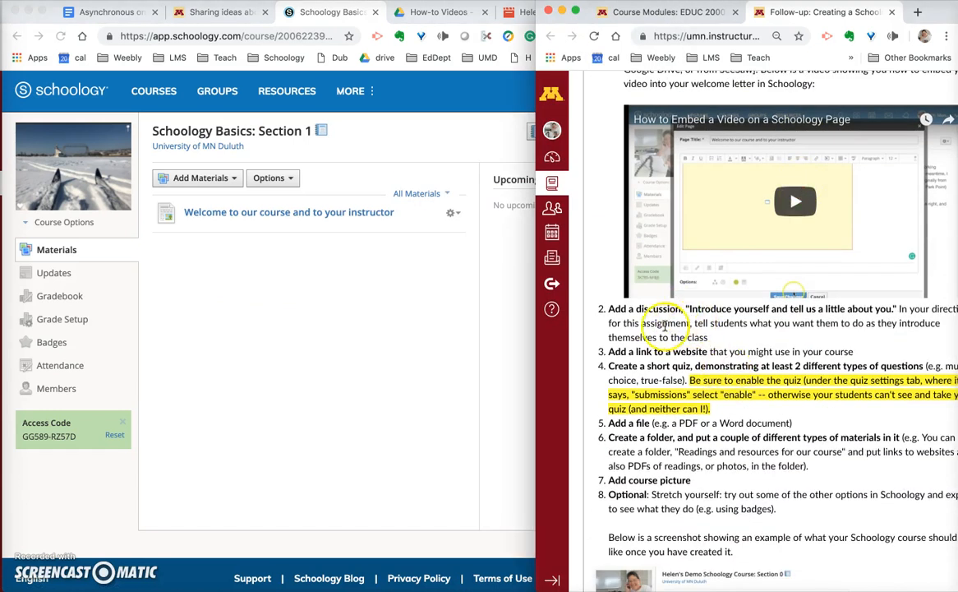
scroll(616, 300, "right", 2)
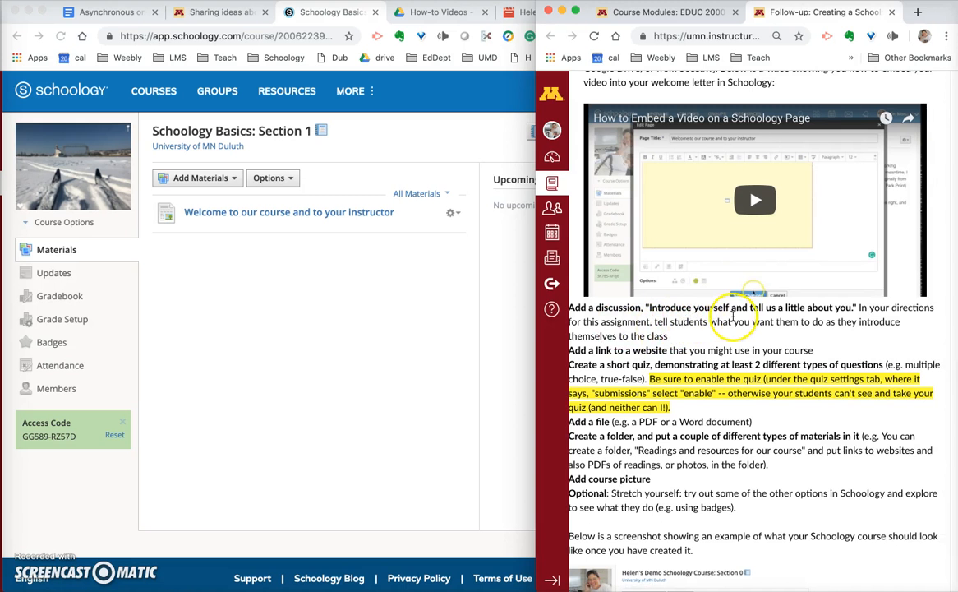
scroll(723, 320, "left", 2)
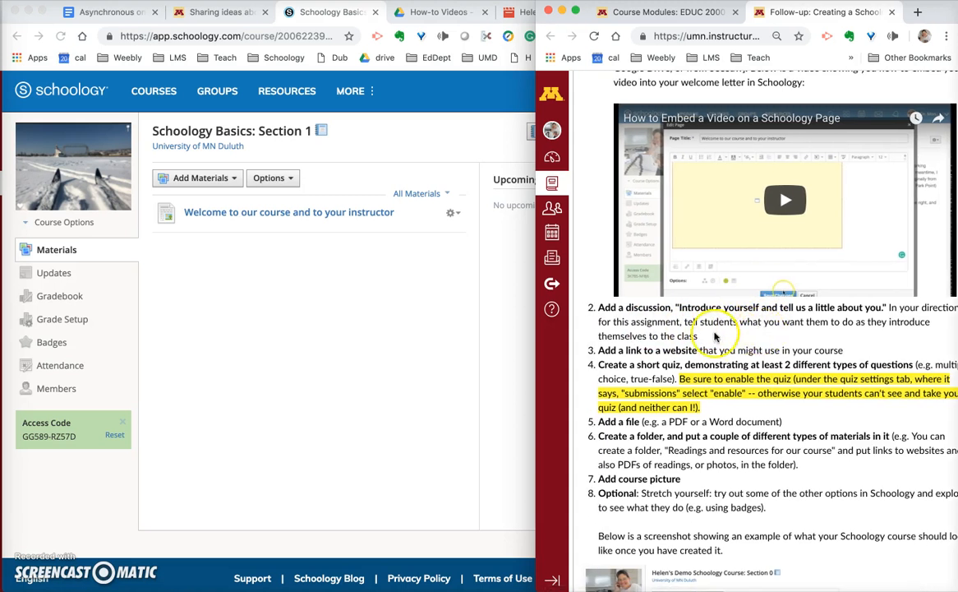
scroll(692, 362, "right", 2)
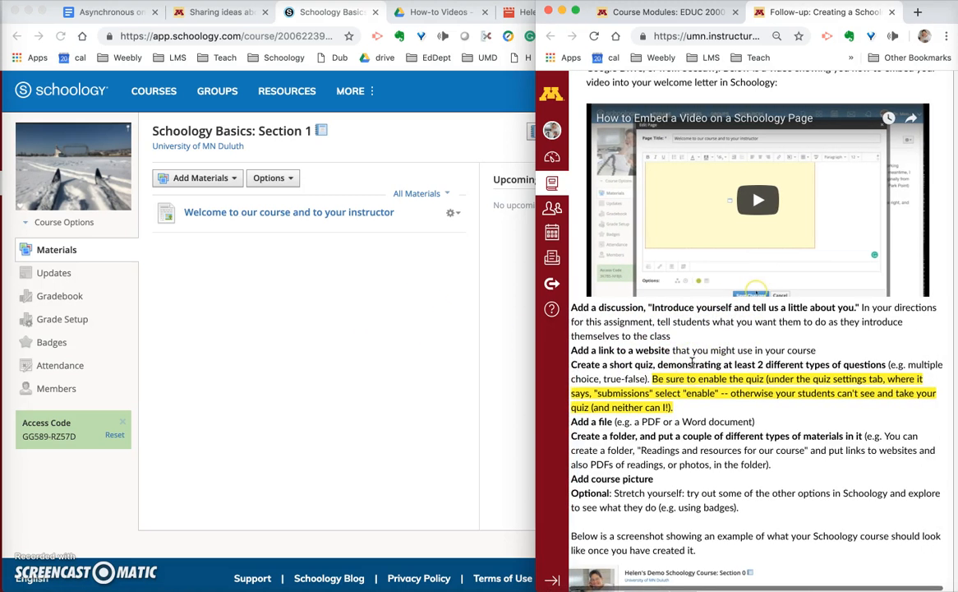
Start a new discussion in the Schoology Basics course with the title "Introduce yourself to the class"
scroll(692, 362, "left", 2)
left_click(335, 332)
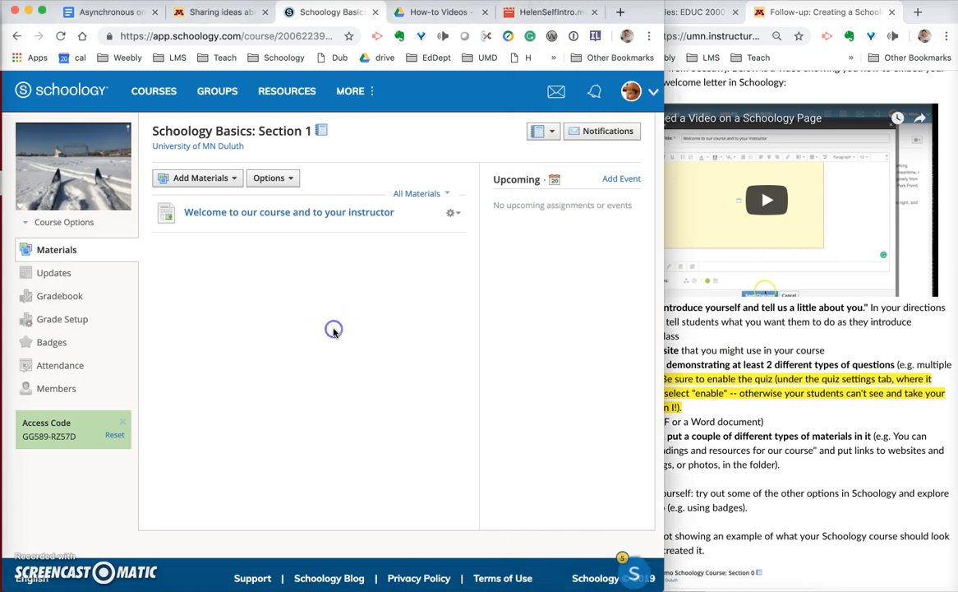
left_click(232, 180)
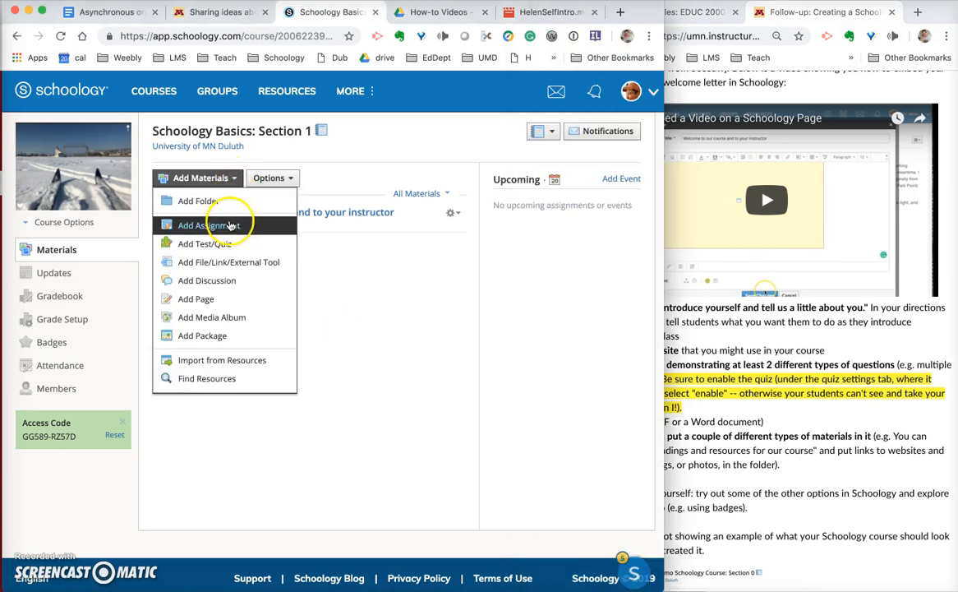
left_click(228, 281)
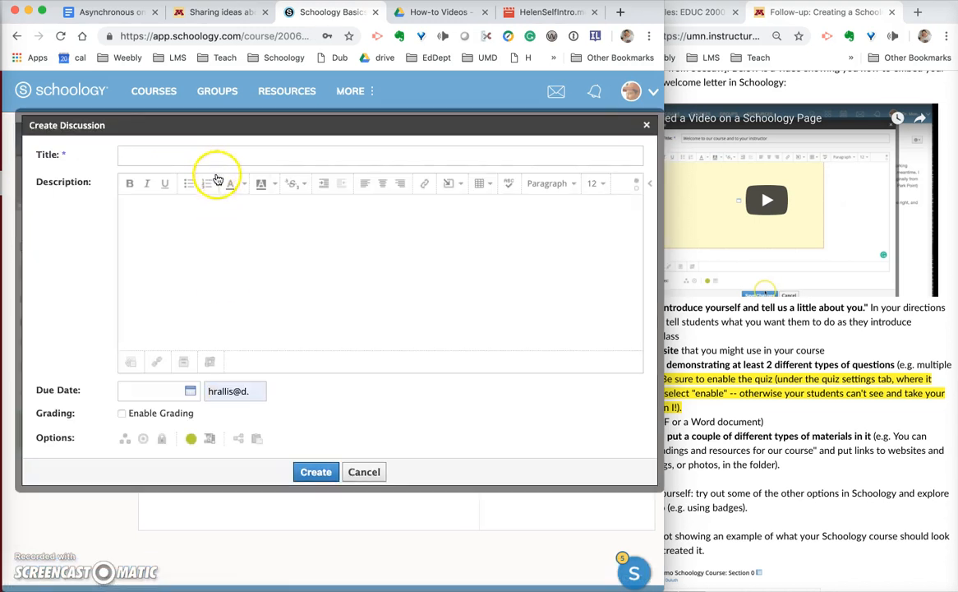
left_click(322, 154)
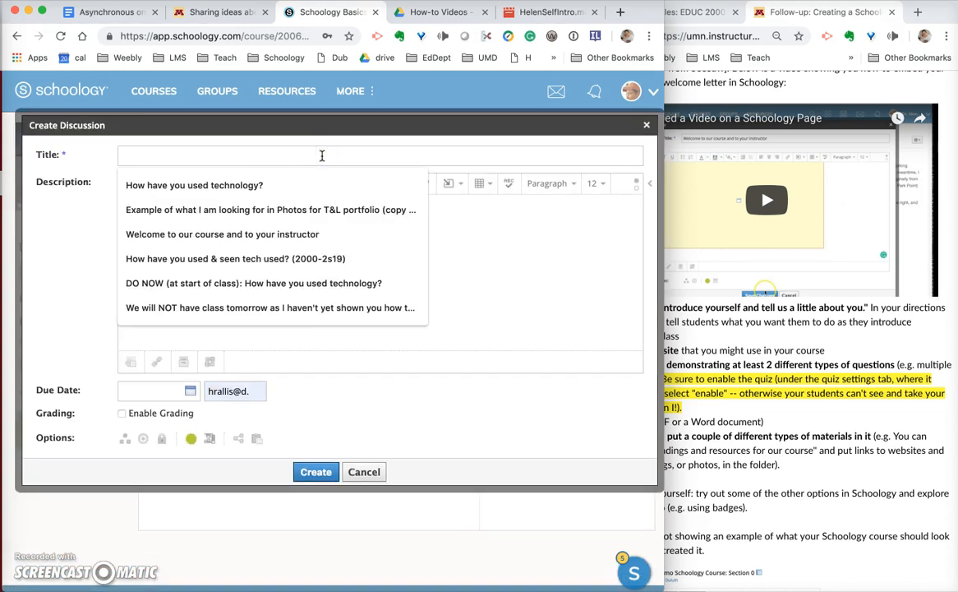
type("In")
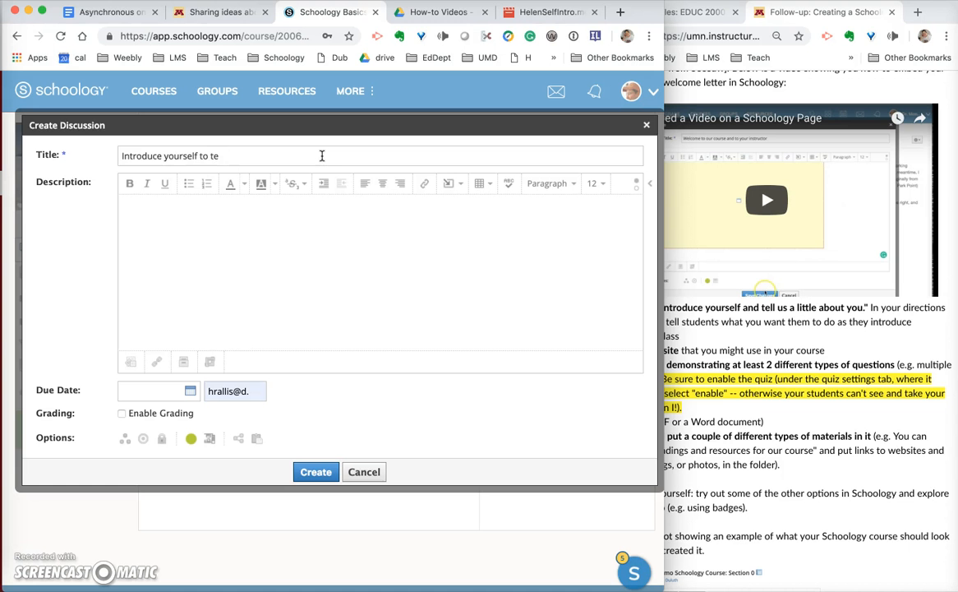
type("troduce yourself to the class")
Write directions asking students to share something about themselves, such as favorite things outside school, and respond in the box below; create the discussion without saving a login
left_click(342, 242)
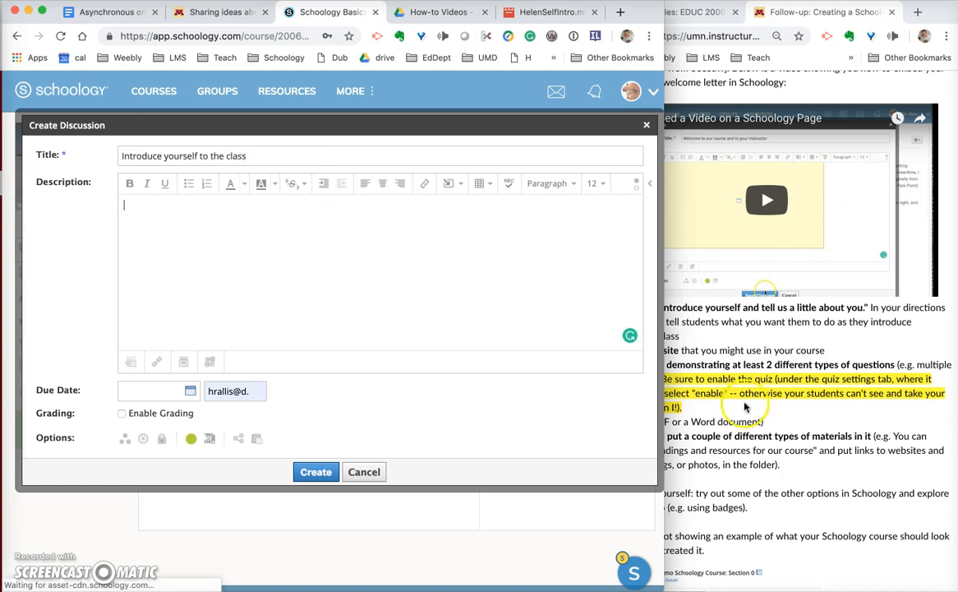
left_click(763, 443)
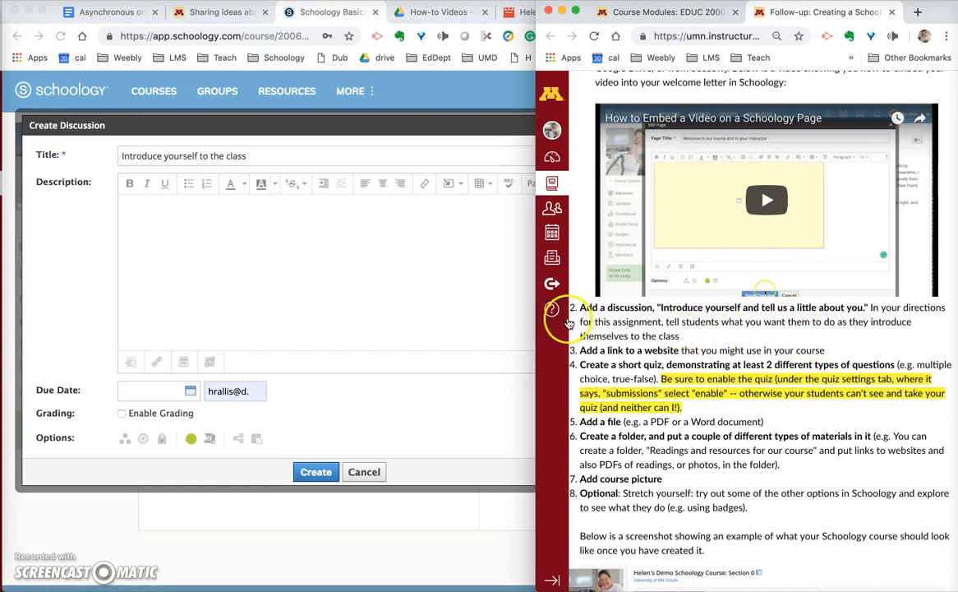
left_click(369, 291)
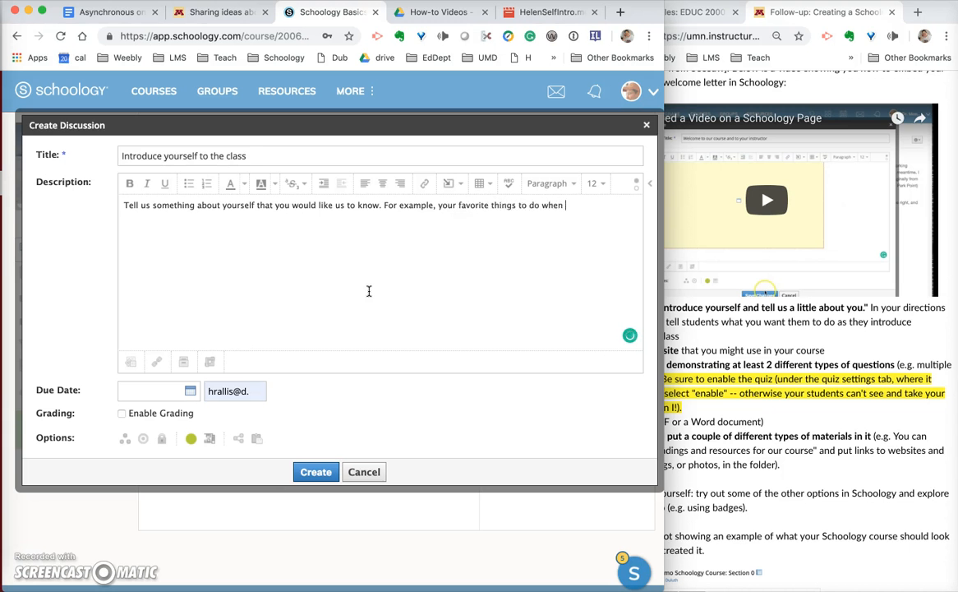
type("aren't at school.")
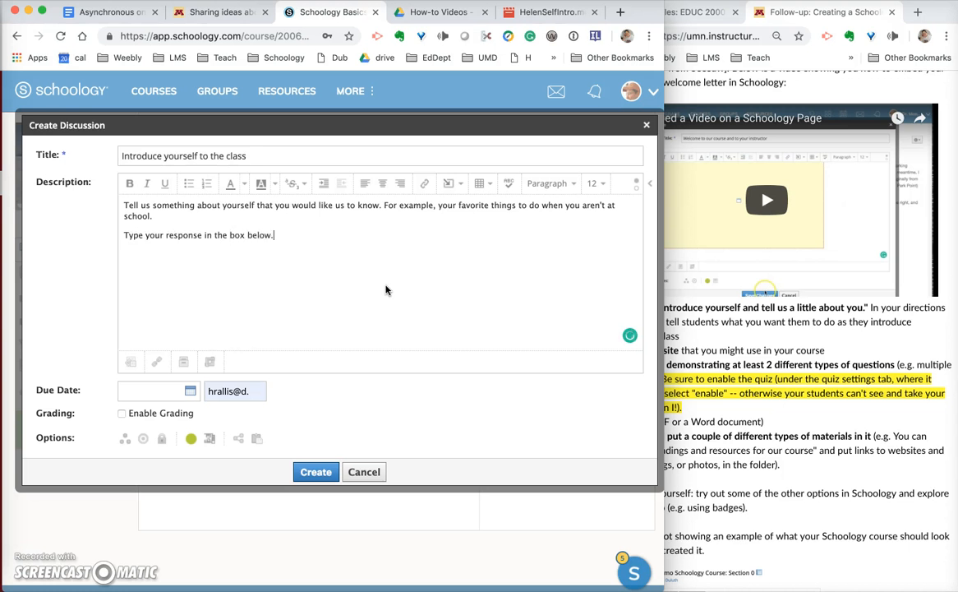
left_click(386, 291)
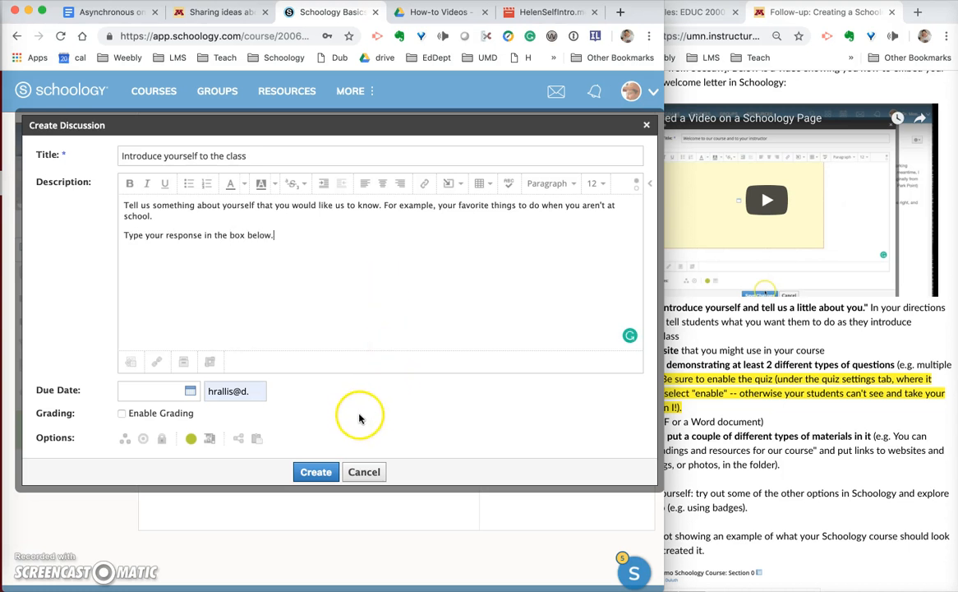
left_click(312, 472)
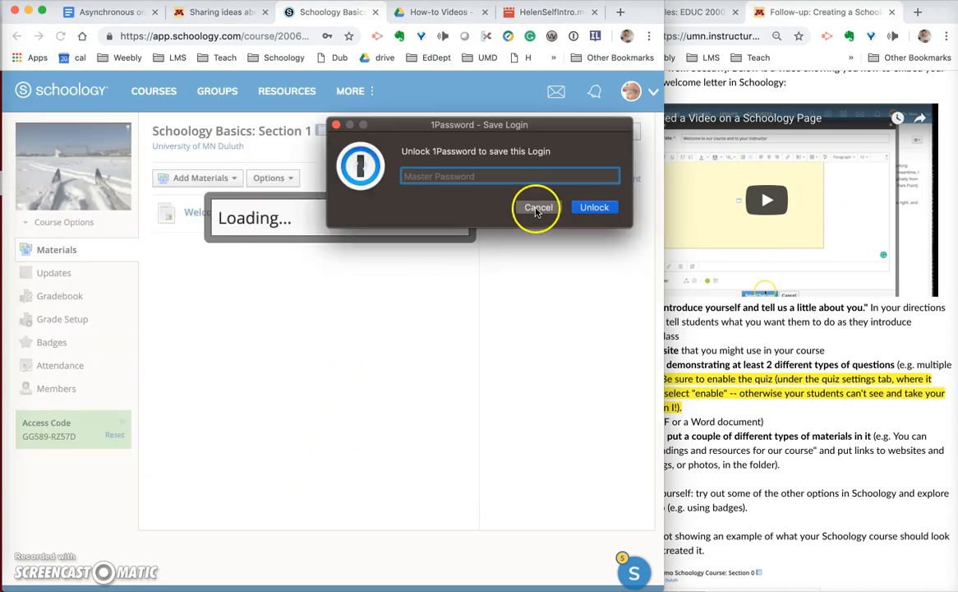
left_click(536, 208)
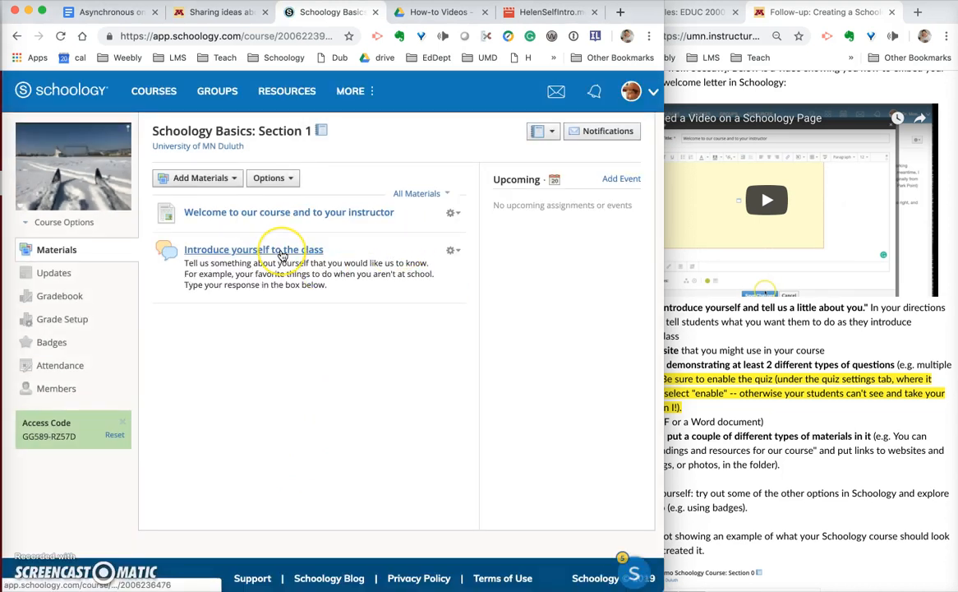
Check the posted introduction discussion, return to the course materials, and review the remaining items in the assignment instructions
left_click(282, 253)
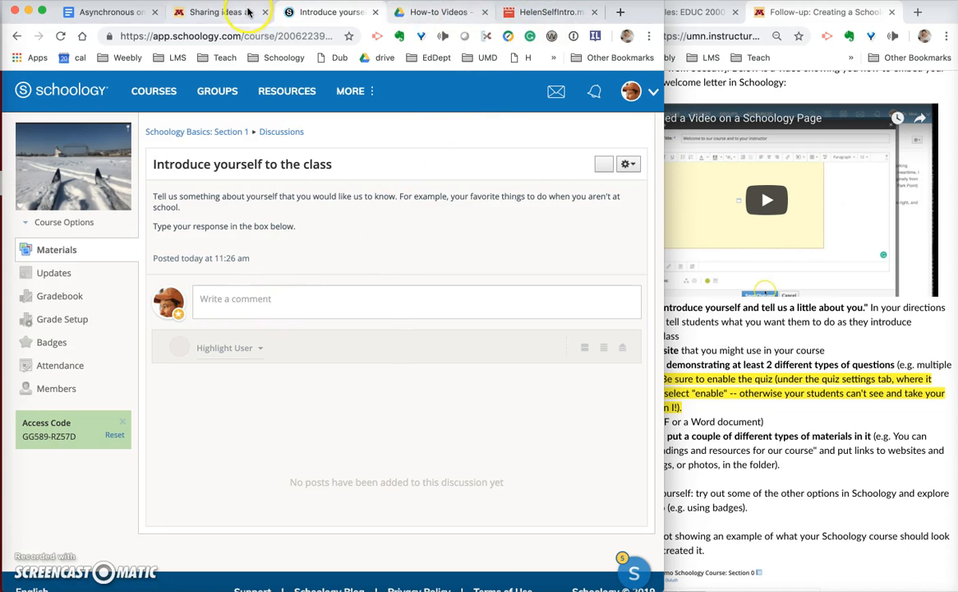
left_click(169, 136)
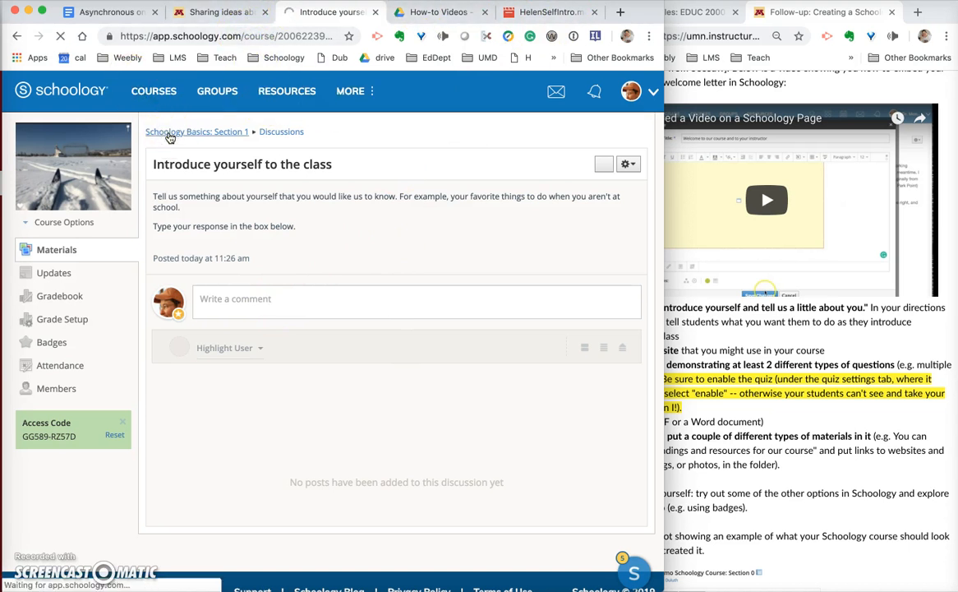
left_click(825, 439)
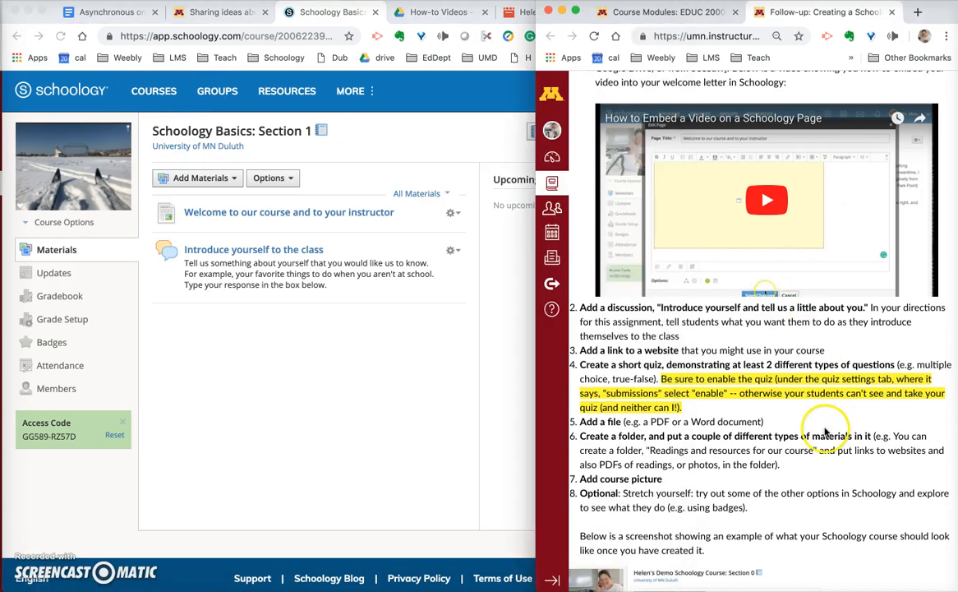
scroll(826, 439, "down", 2)
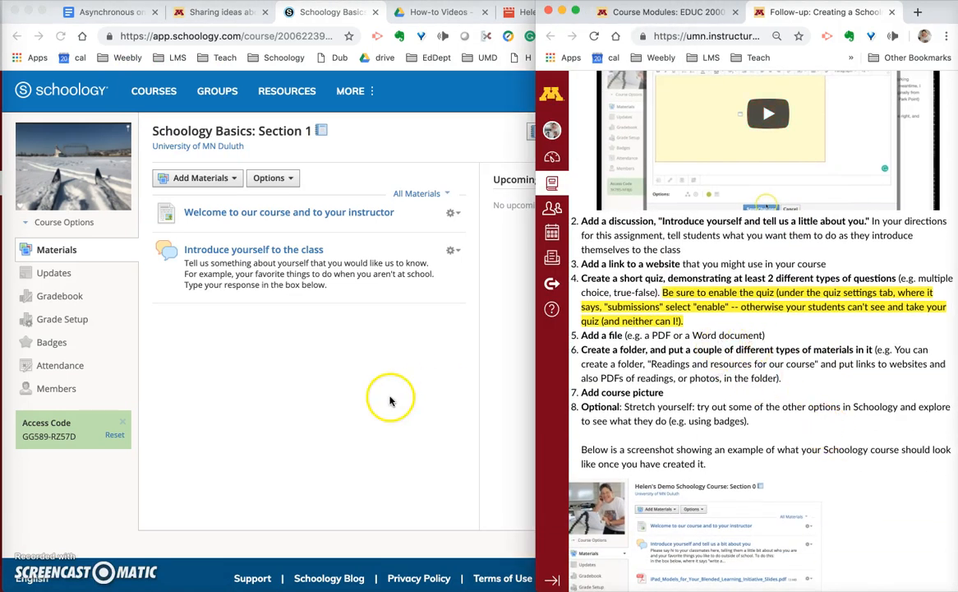
Upload "Guidelines for writing a literature review.pdf" from the Desktop and add it to the course materials as a file
left_click(226, 174)
left_click(229, 179)
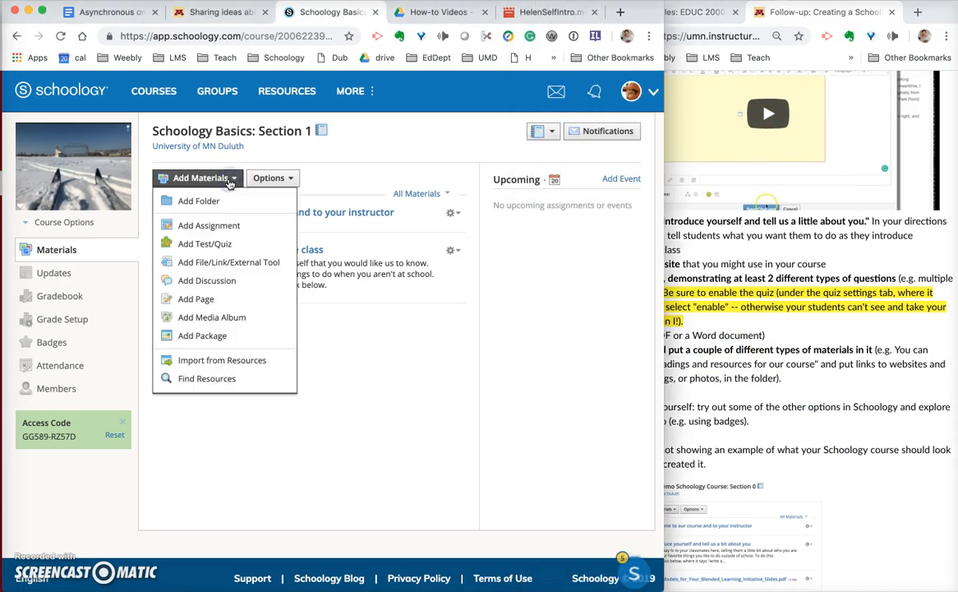
left_click(232, 261)
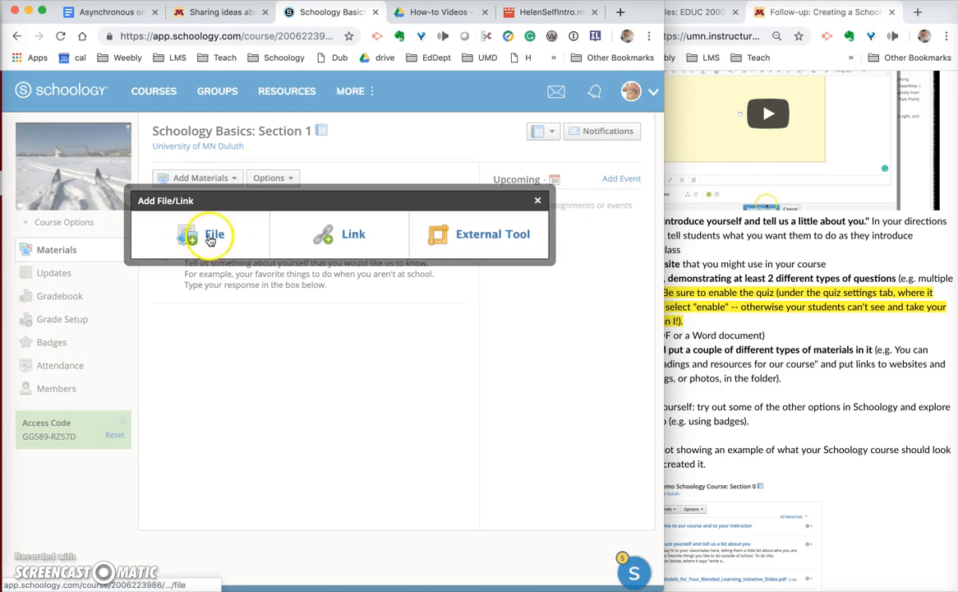
left_click(210, 238)
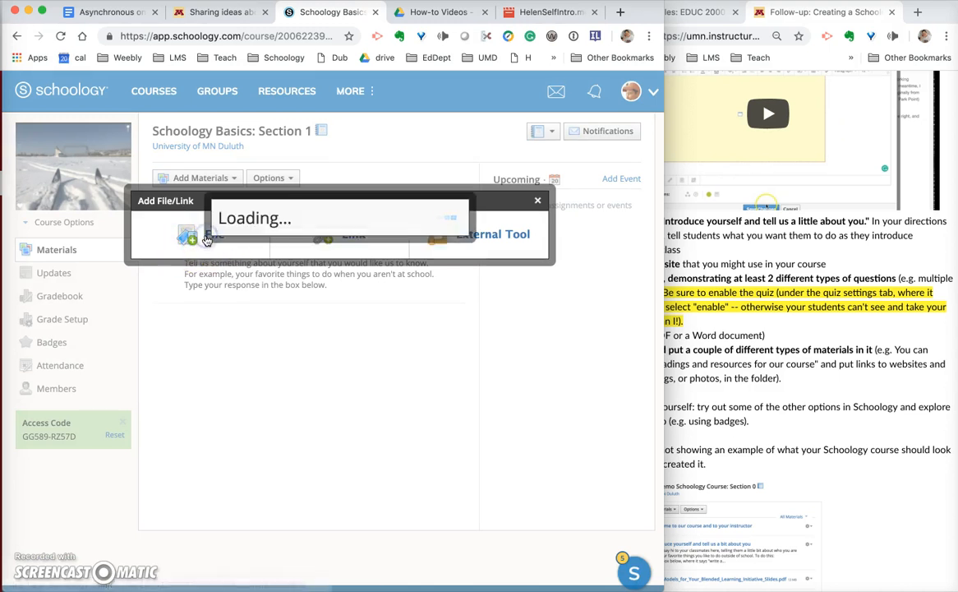
left_click(233, 227)
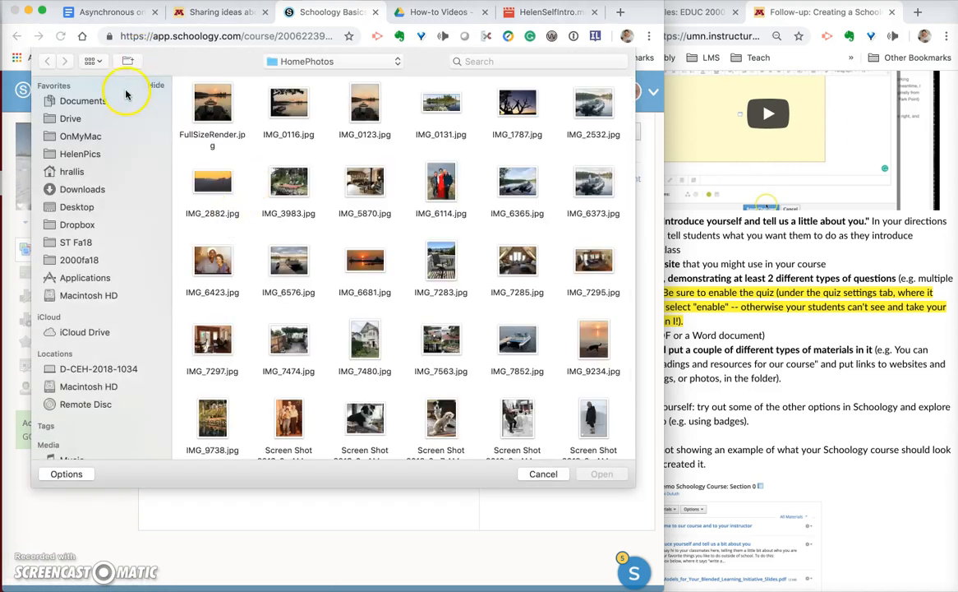
left_click(91, 208)
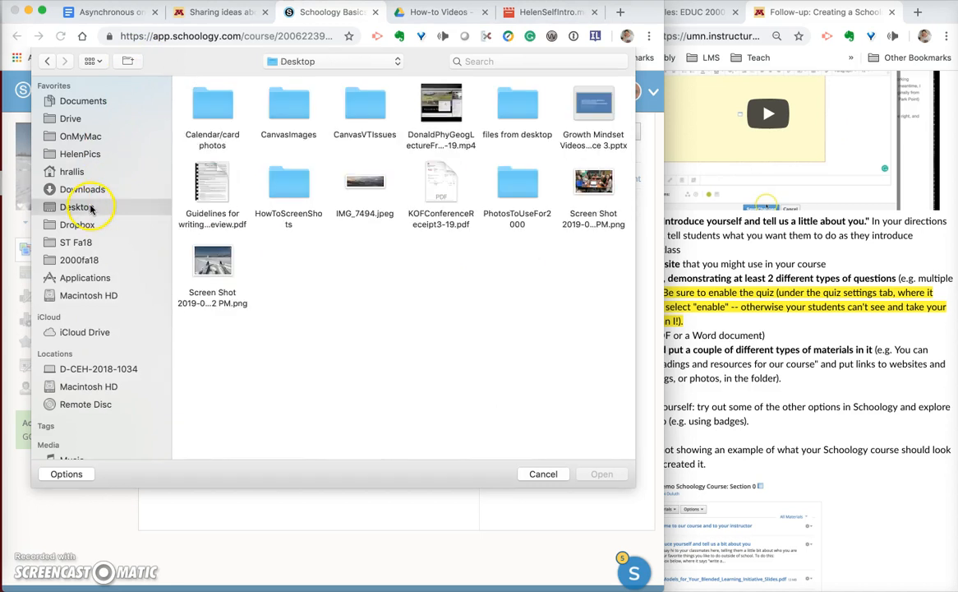
left_click(209, 175)
left_click(610, 479)
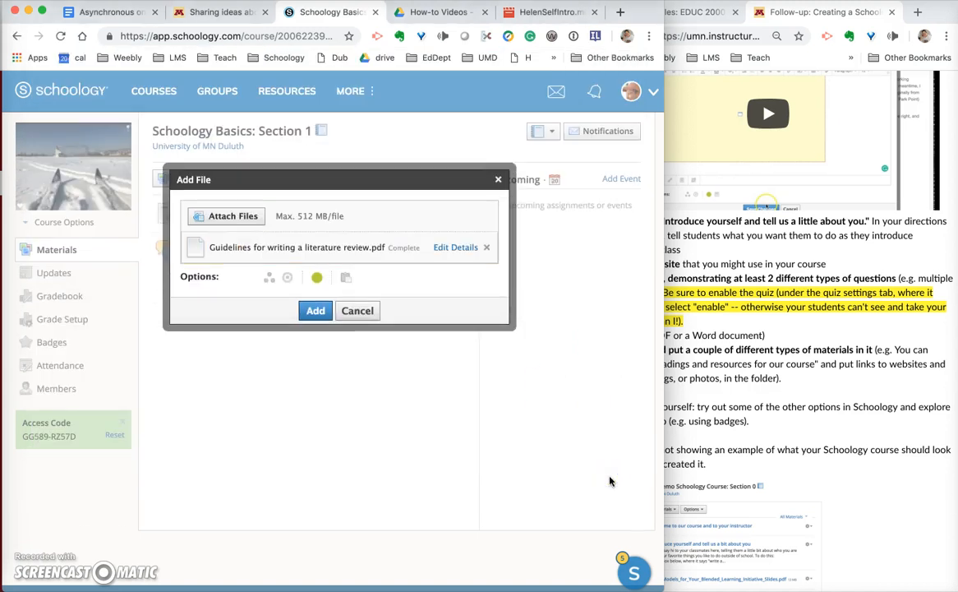
left_click(316, 310)
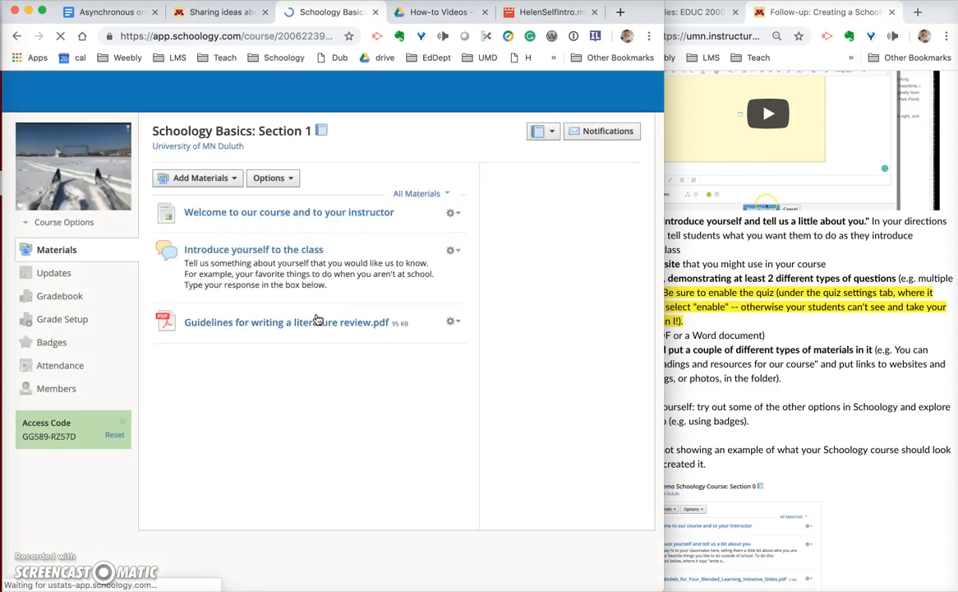
left_click(289, 319)
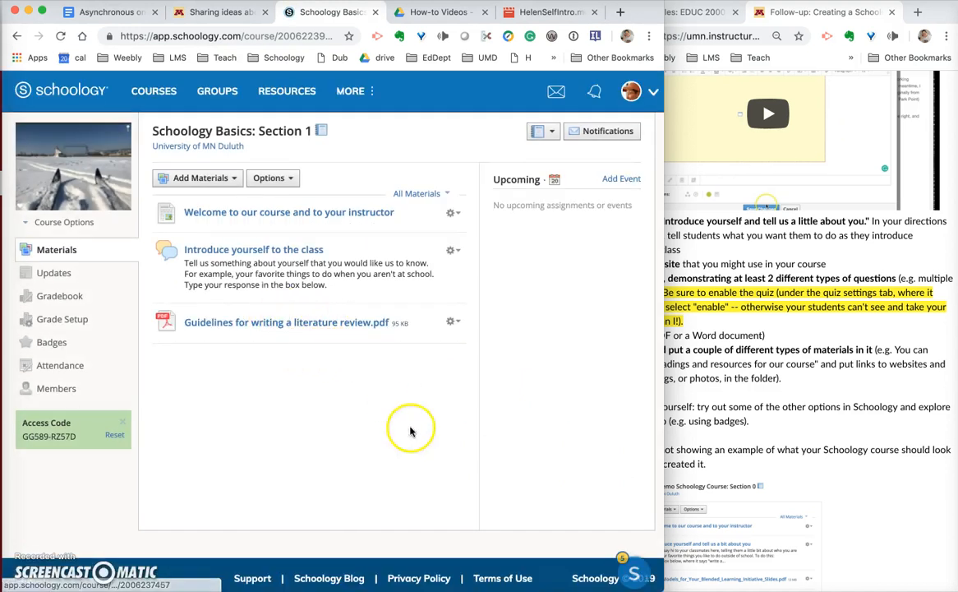
Create a published folder titled "Resource folder" with a description beginning "This is a folder that contains resources for our"
left_click(676, 431)
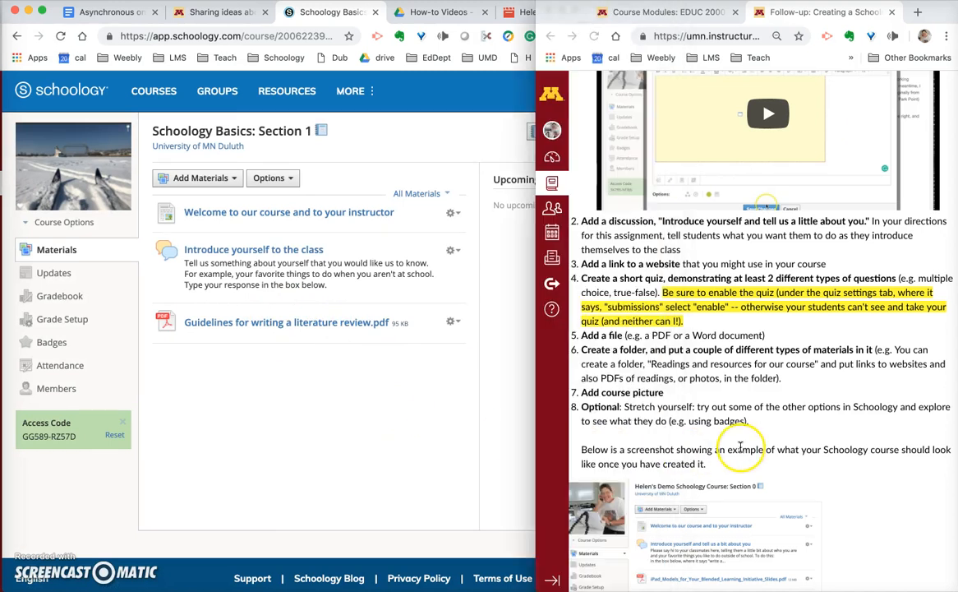
scroll(740, 444, "down", 3)
left_click(412, 391)
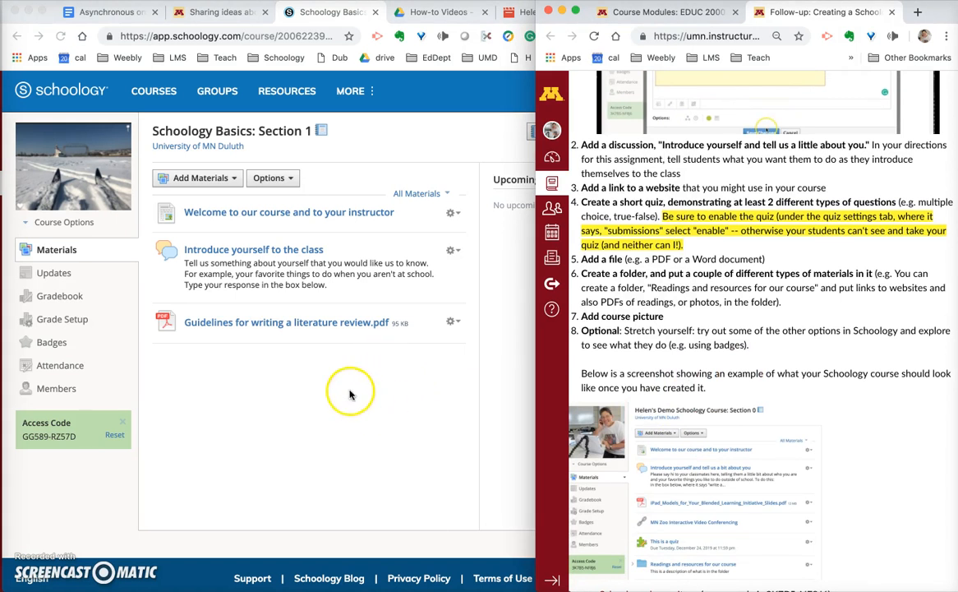
left_click(231, 180)
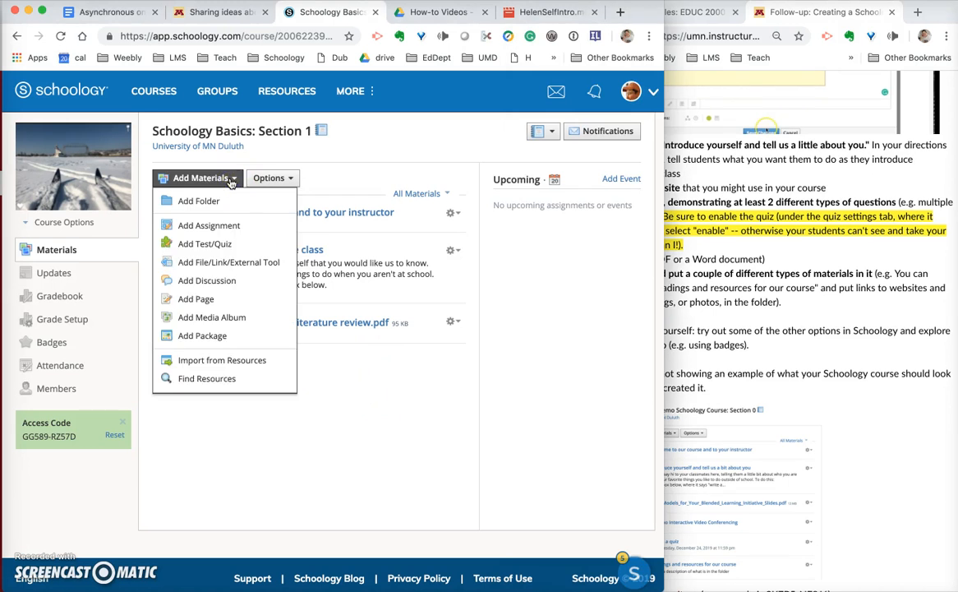
left_click(221, 202)
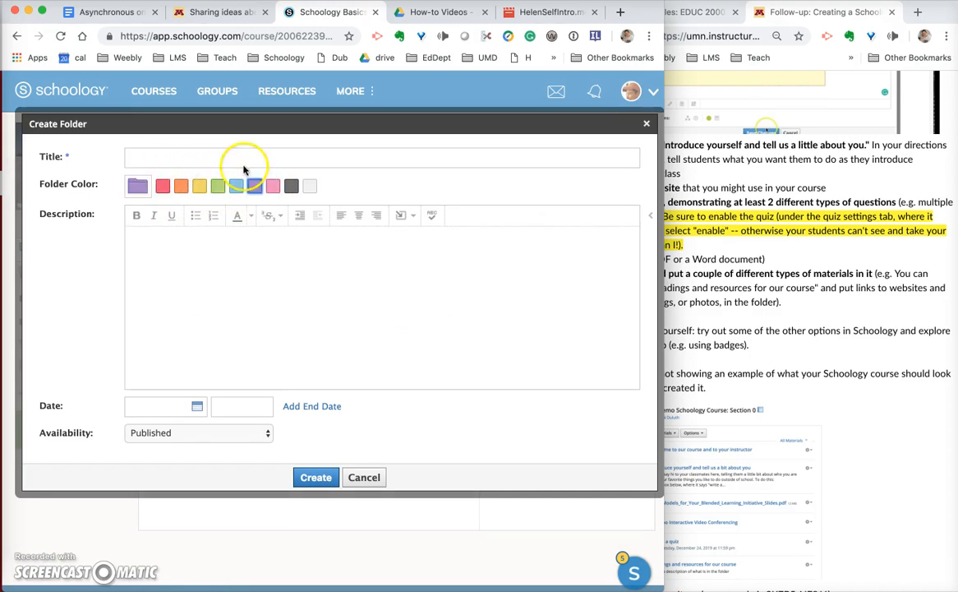
left_click(234, 160)
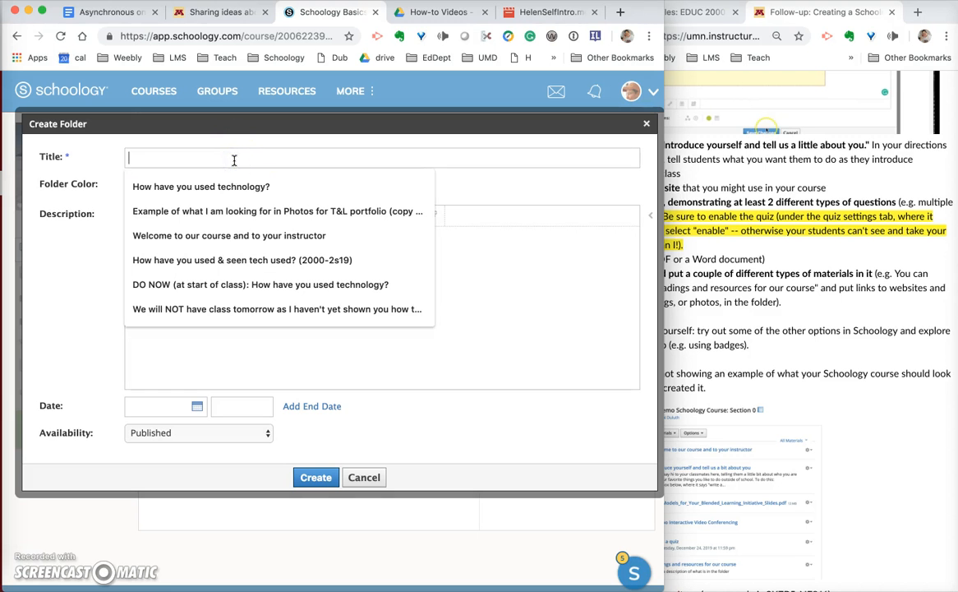
type("Resource f")
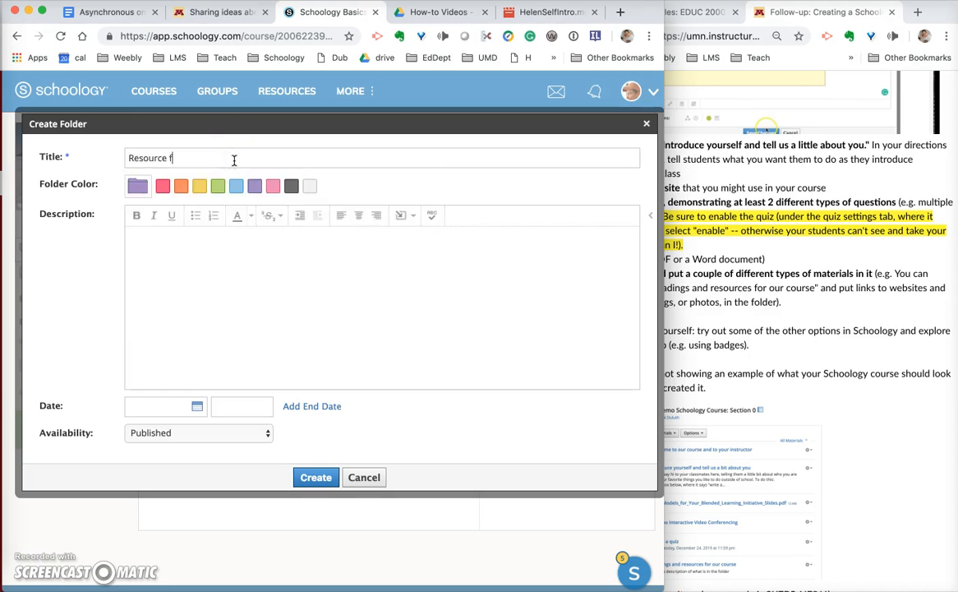
left_click(251, 309)
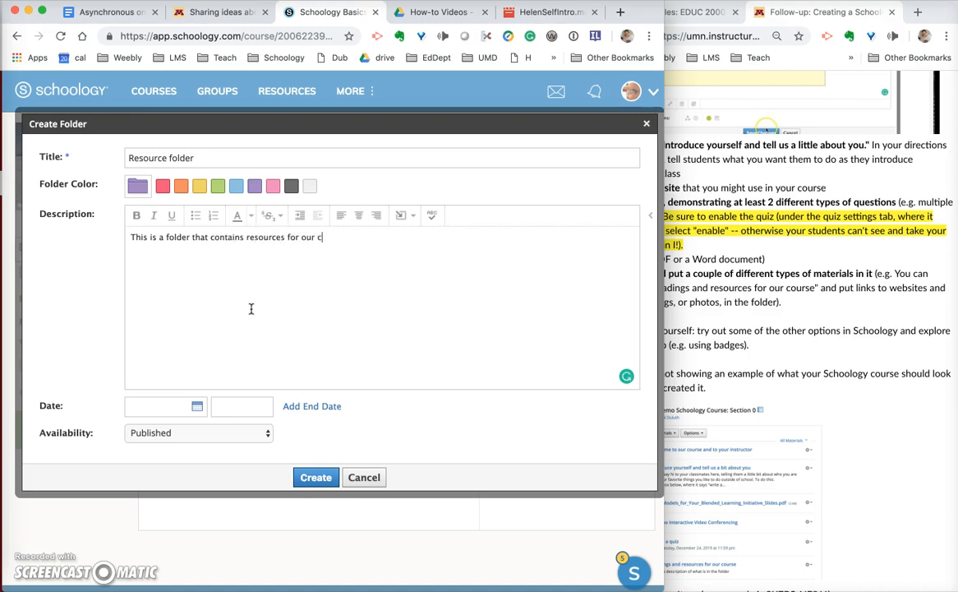
left_click(310, 477)
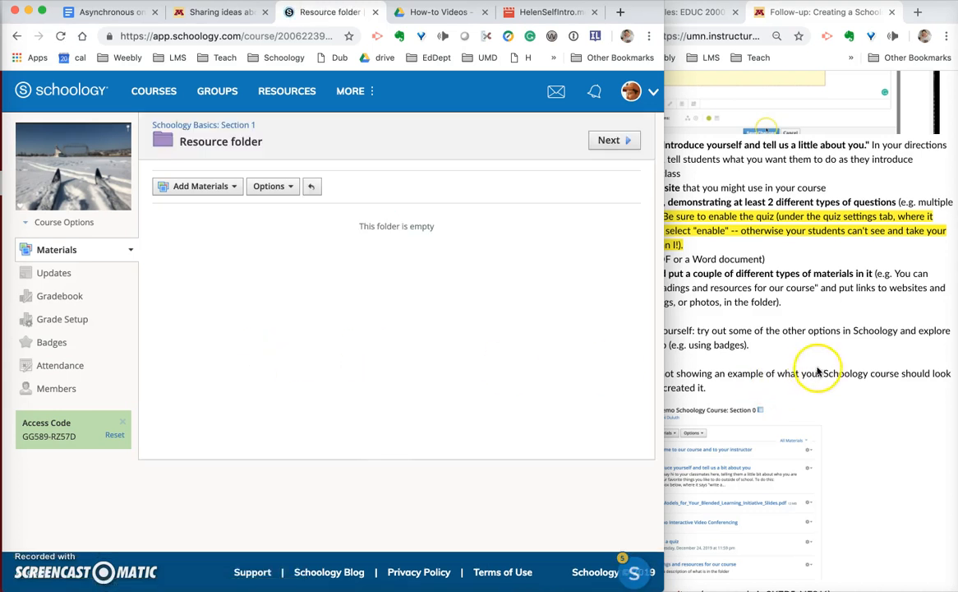
Check the folder requirement in the assignment instructions and start a new link inside the Resource folder
left_click(747, 330)
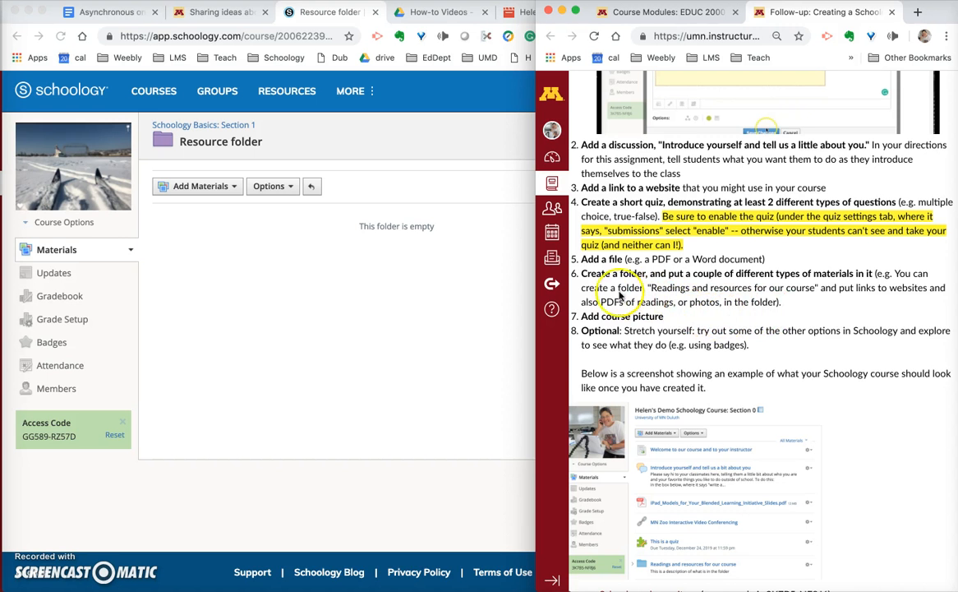
left_click(362, 325)
left_click(232, 188)
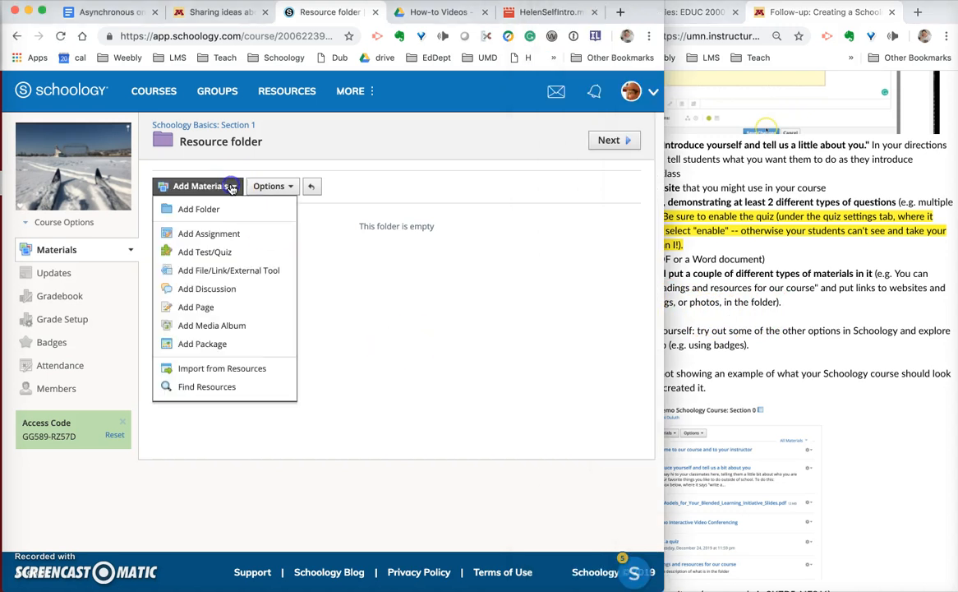
left_click(224, 270)
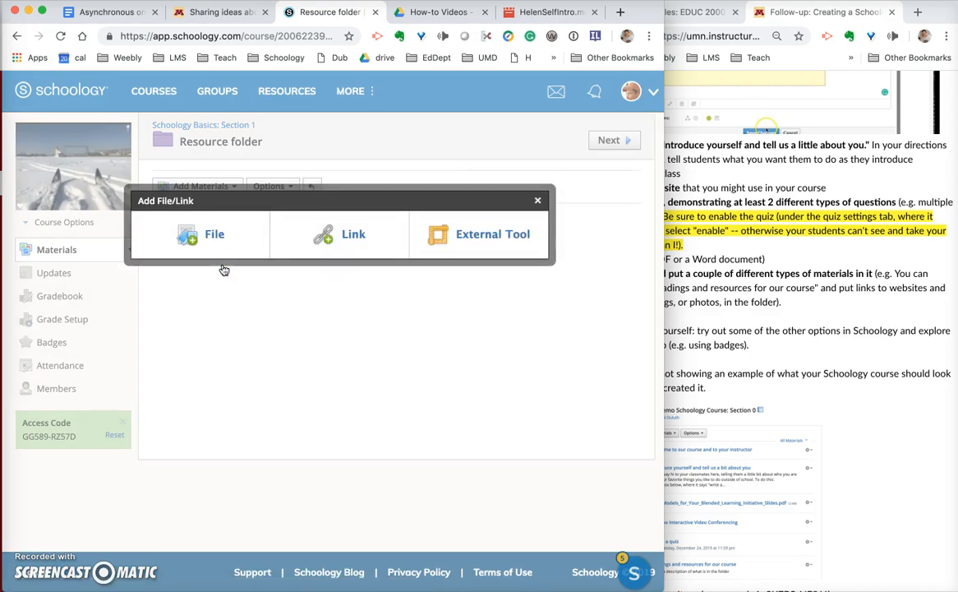
left_click(356, 236)
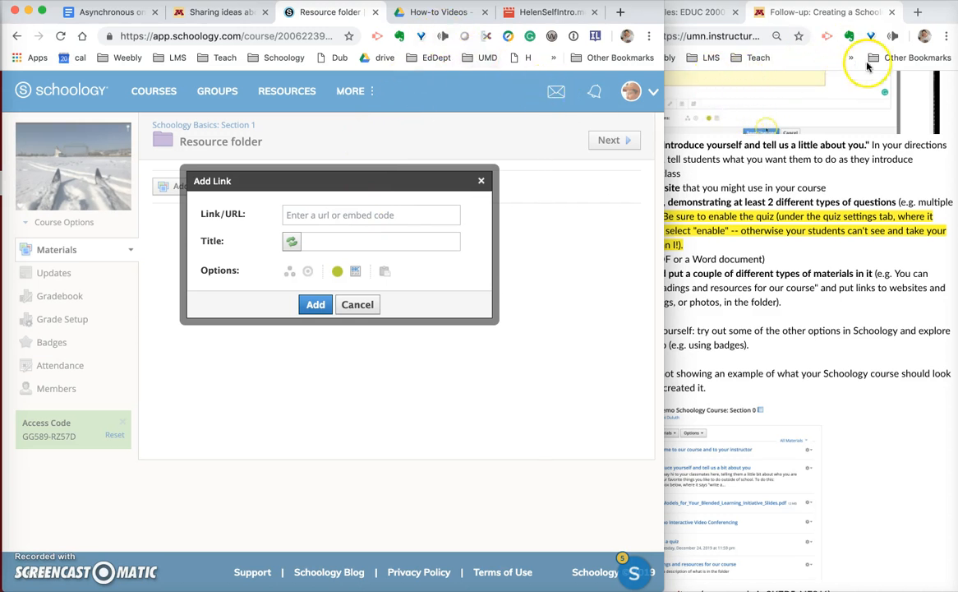
Search the web for "umd hockey" in a new tab and copy the address of the Duluth News Tribune college men's hockey article
left_click(620, 15)
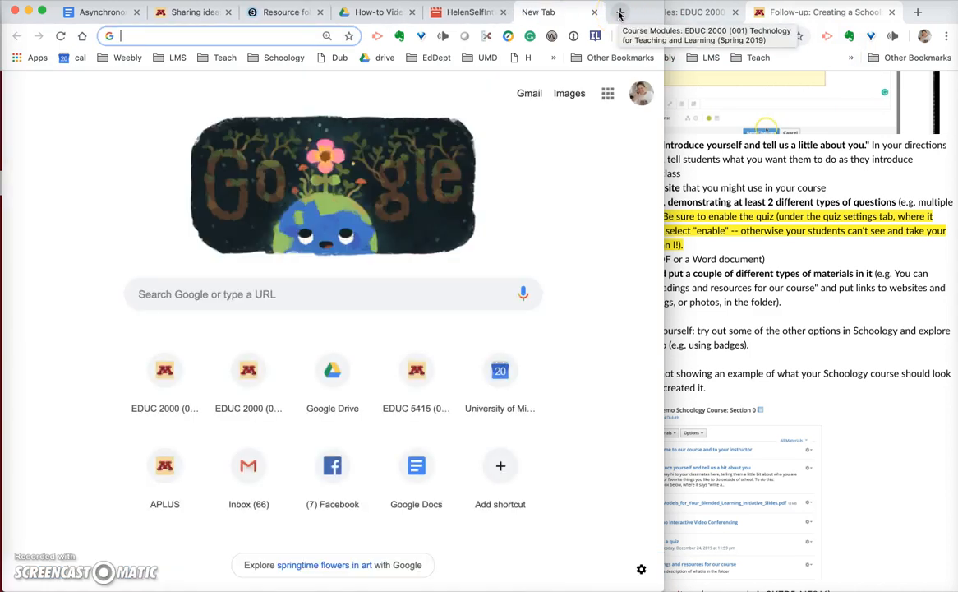
type("umd")
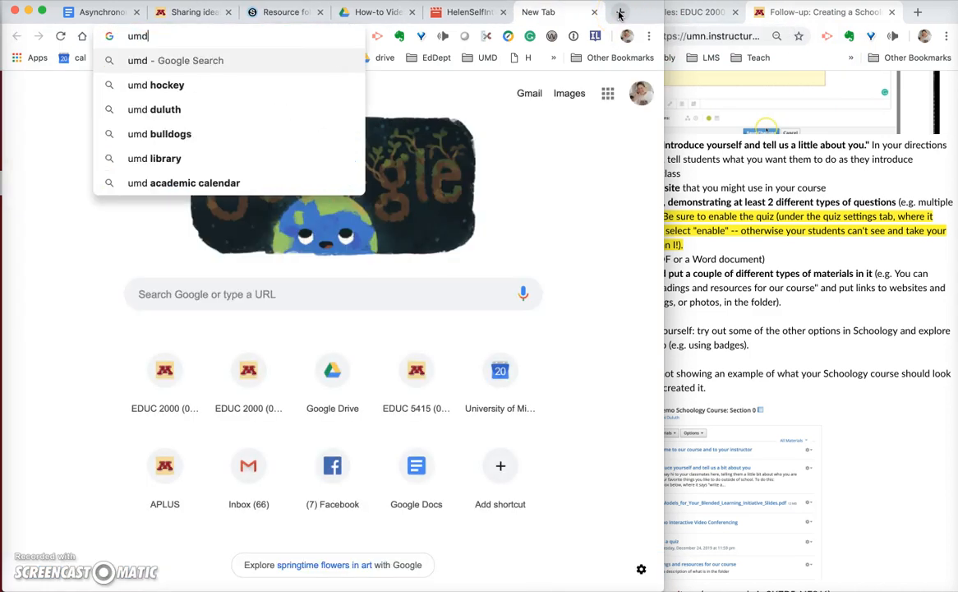
left_click(188, 85)
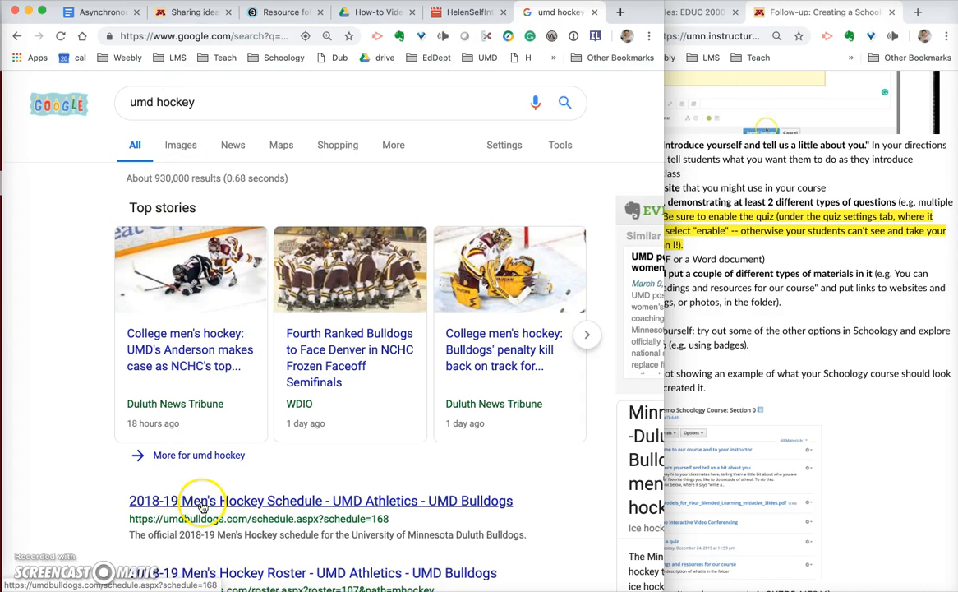
left_click(178, 381)
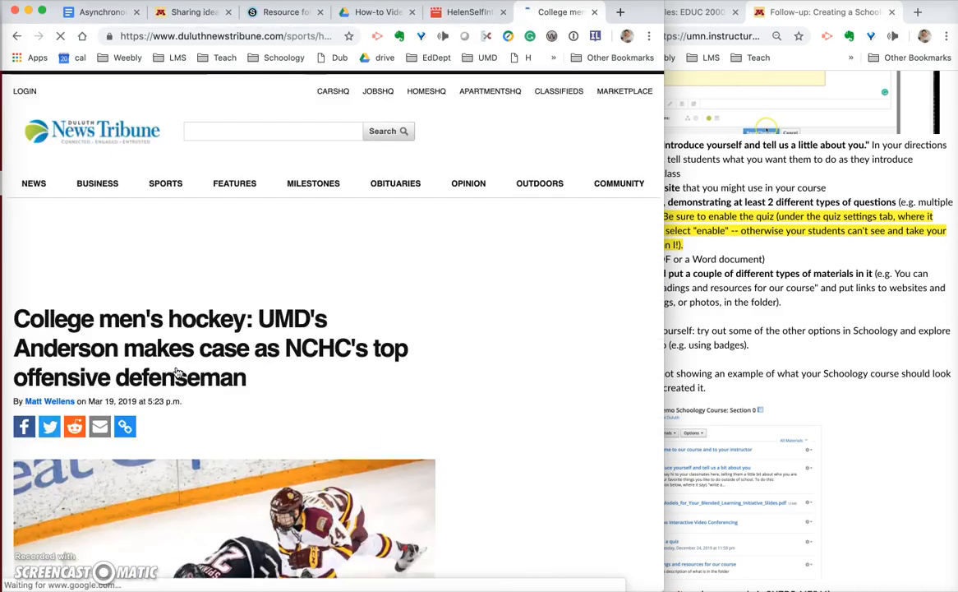
left_click(184, 38)
key("super+c")
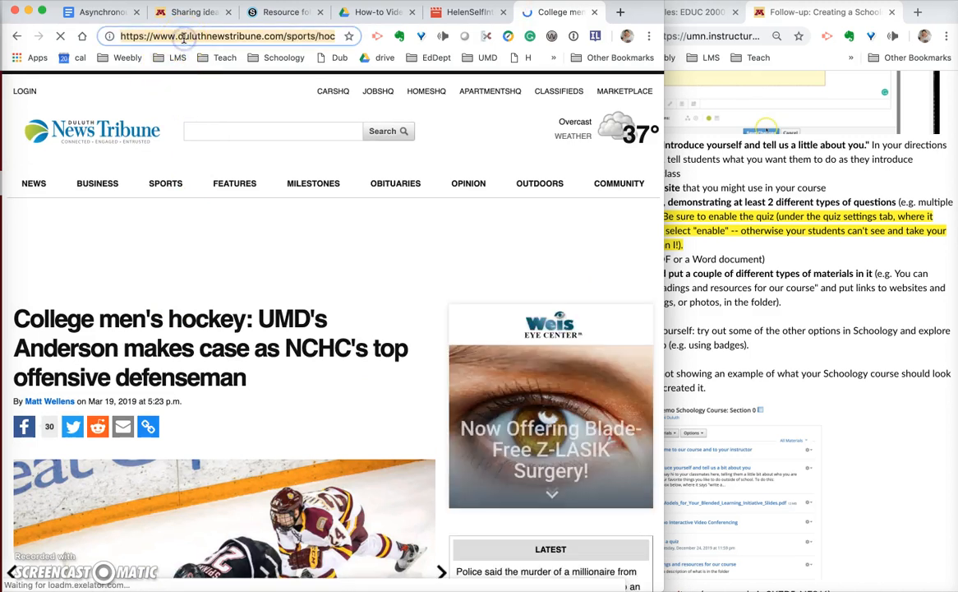
Add the copied article address to the Resource folder as a link titled "UMD Men's Hockey"
left_click(287, 11)
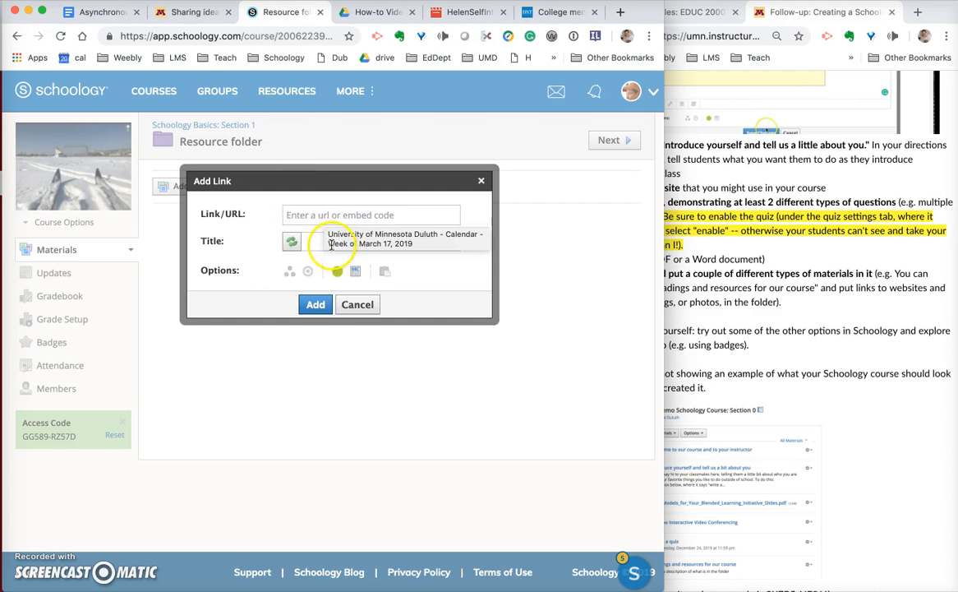
left_click(312, 213)
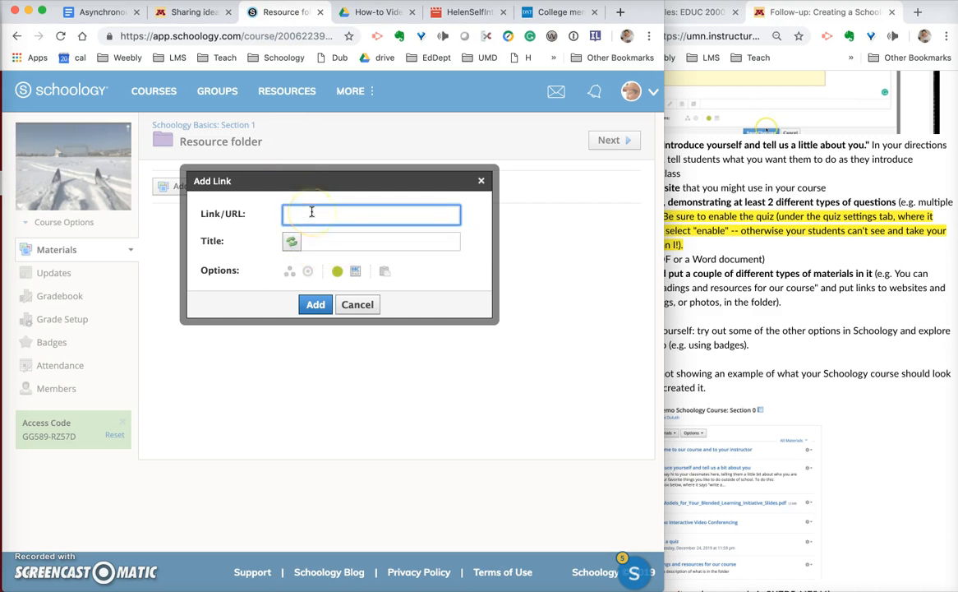
key("super+v")
left_click(322, 240)
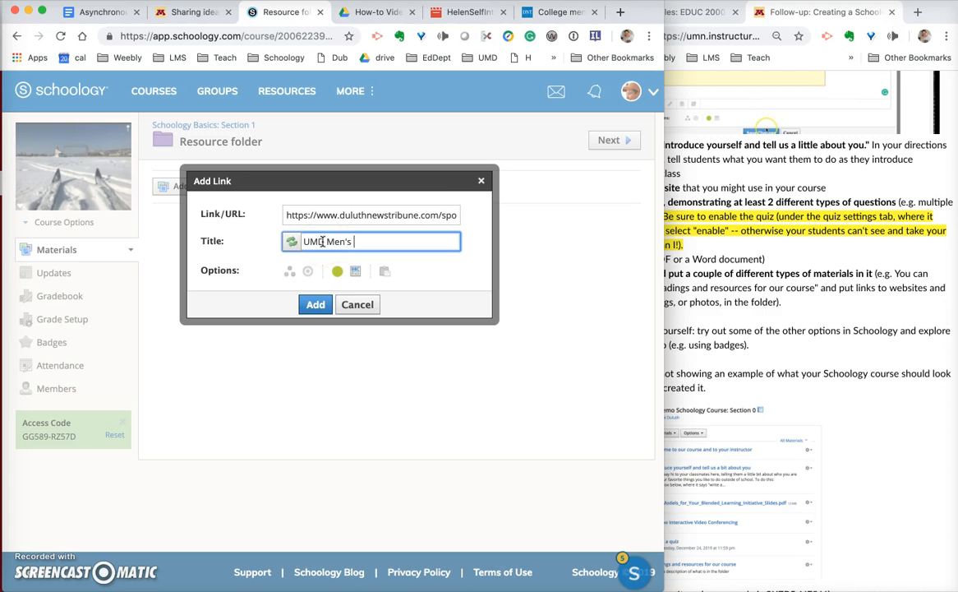
left_click(316, 304)
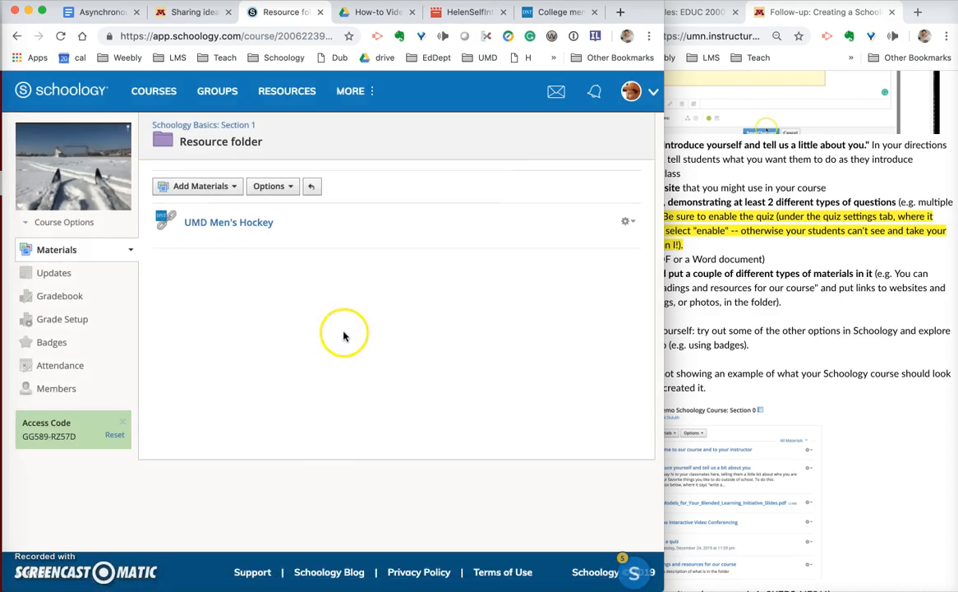
Recheck the folder requirement in the assignment, and upload IMG_7494.jpeg from the Desktop into the Resource folder
left_click(701, 290)
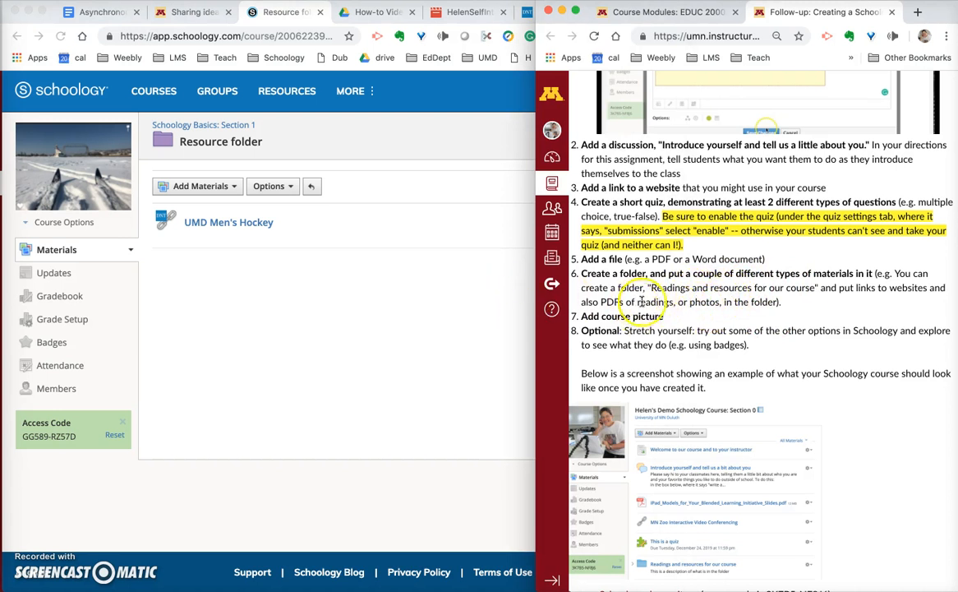
left_click(402, 319)
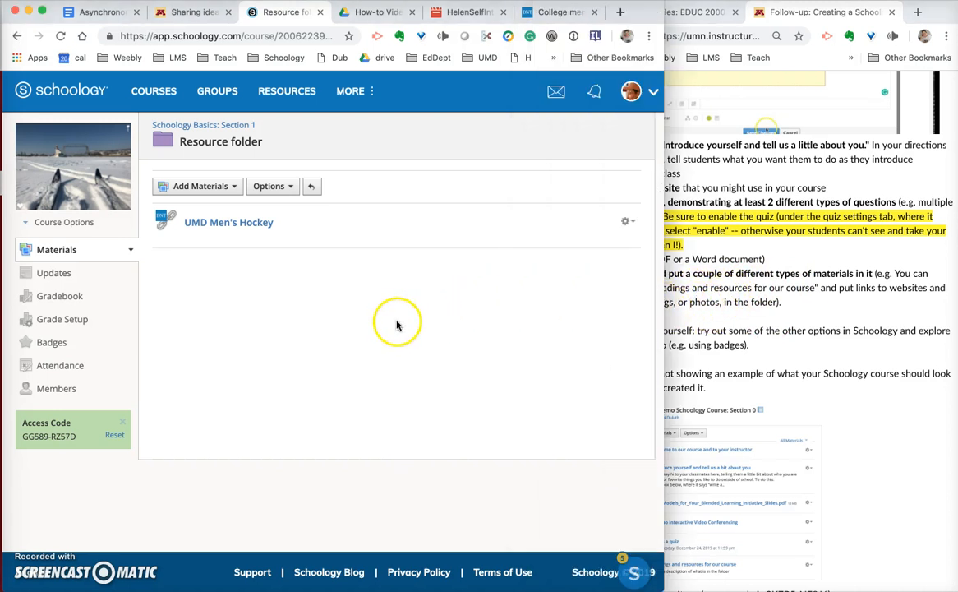
left_click(220, 187)
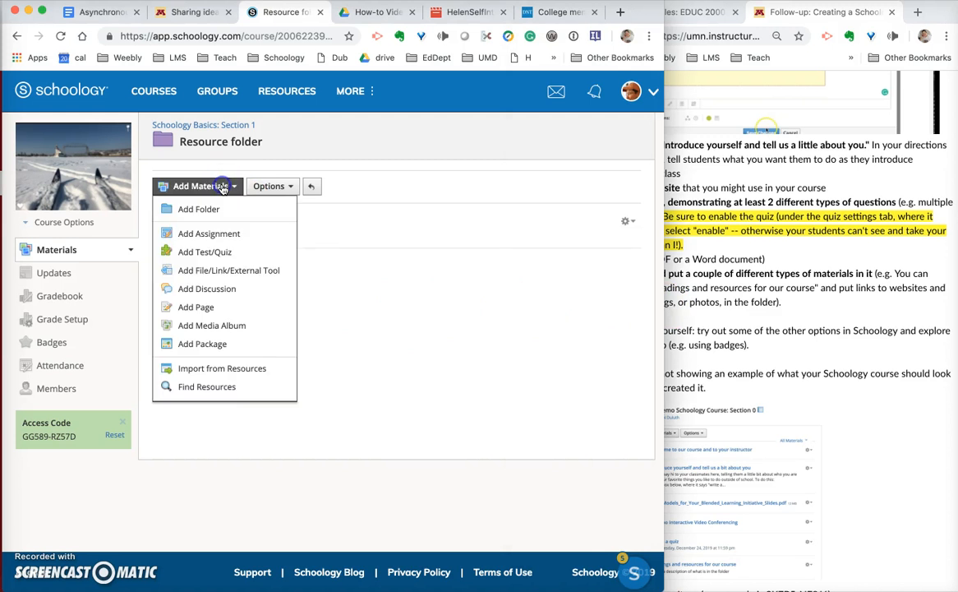
left_click(218, 270)
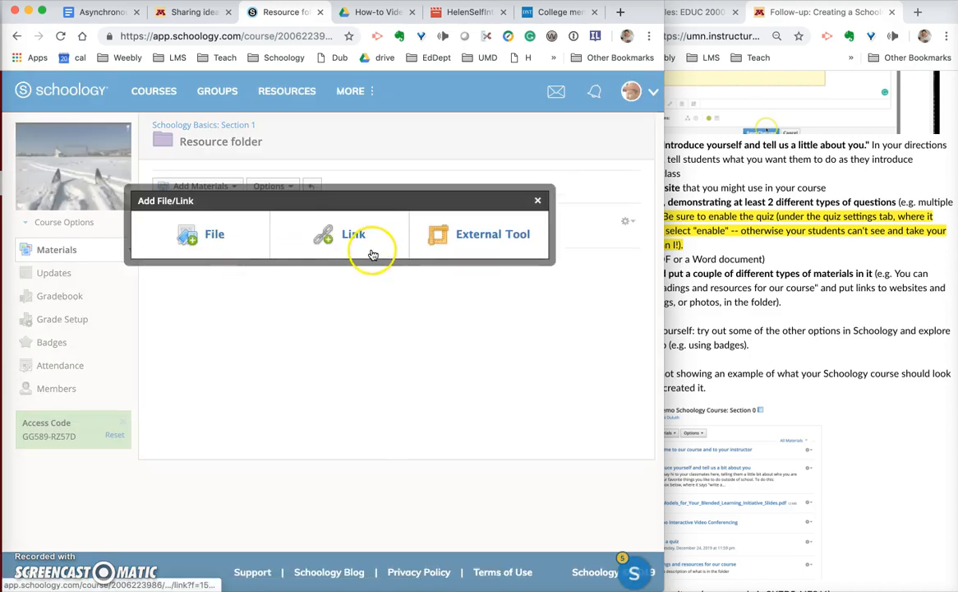
left_click(231, 243)
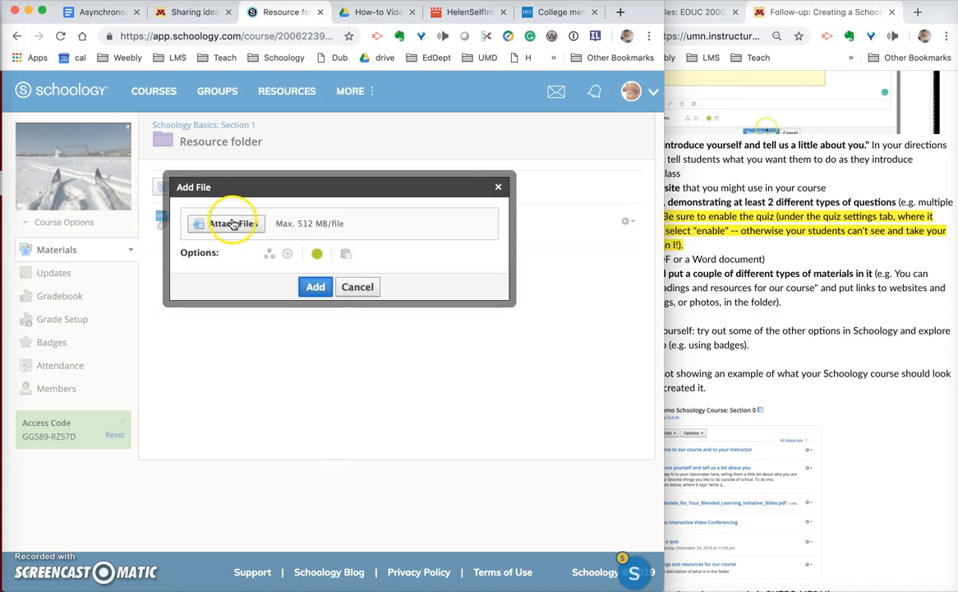
left_click(233, 223)
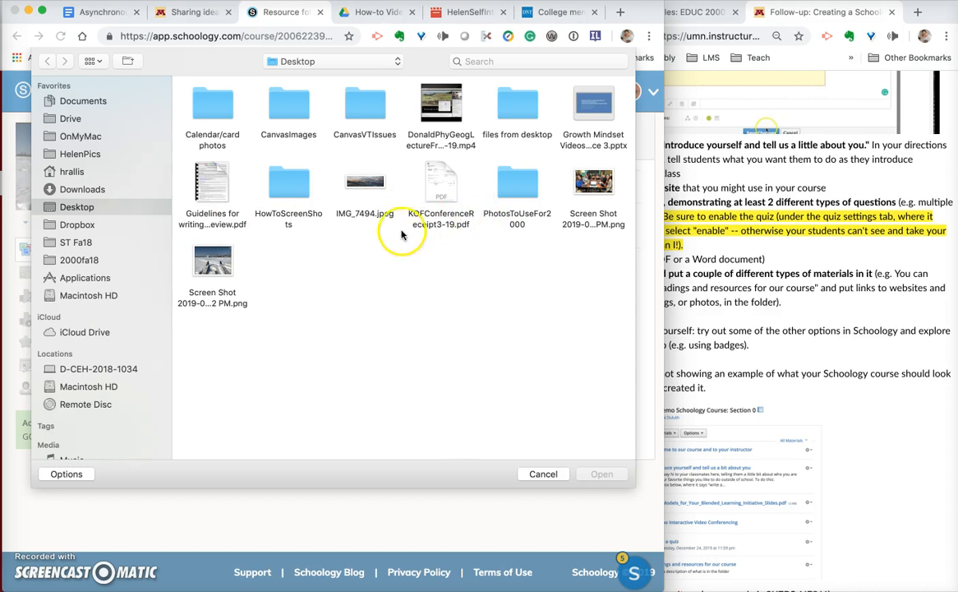
left_click(356, 189)
left_click(601, 474)
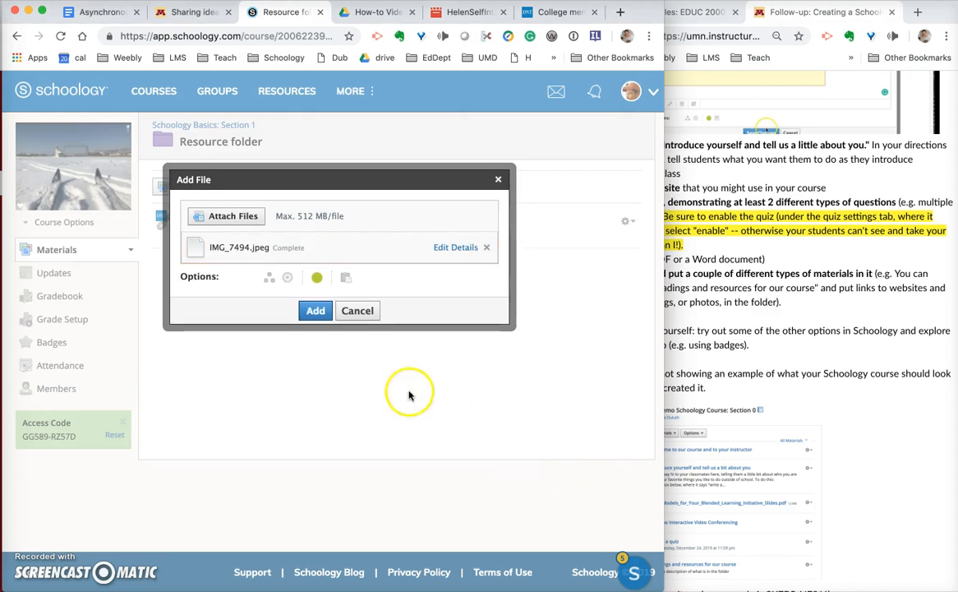
left_click(316, 311)
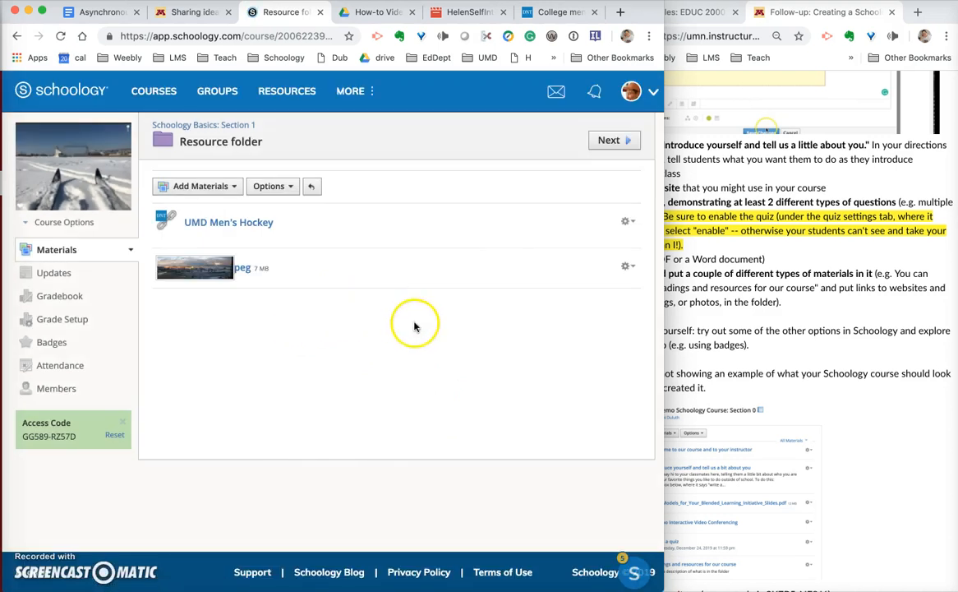
Return to the Schoology Basics course materials and compare the course and its picture with the remaining items in the assignment instructions
left_click(201, 128)
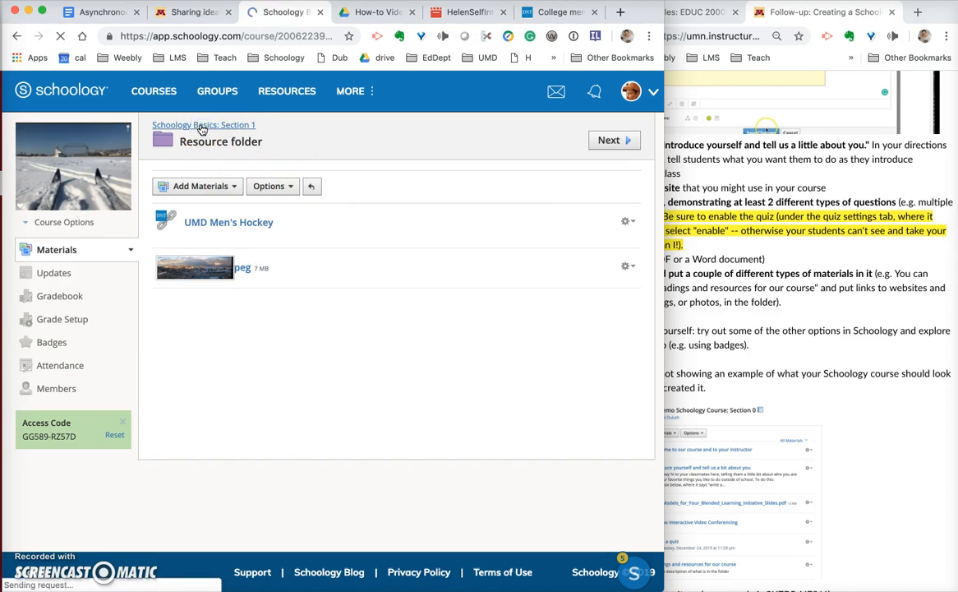
left_click(909, 474)
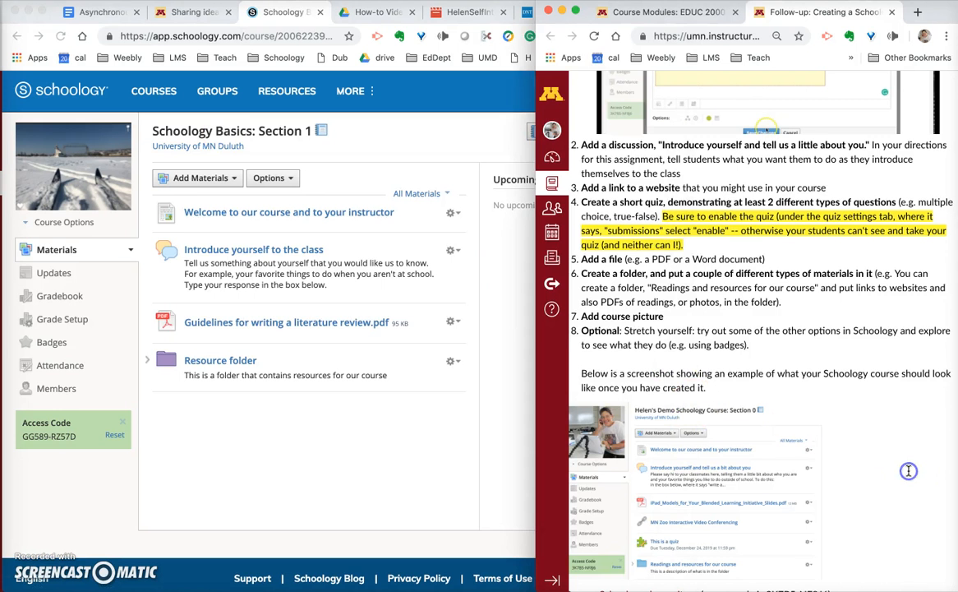
scroll(909, 470, "down", 2)
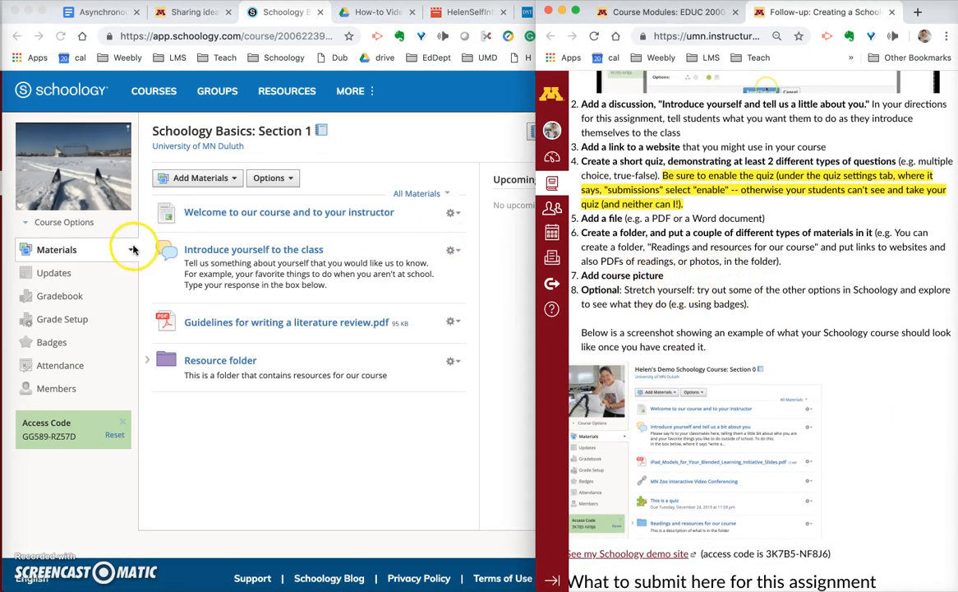
left_click(59, 194)
mouse_move(59, 138)
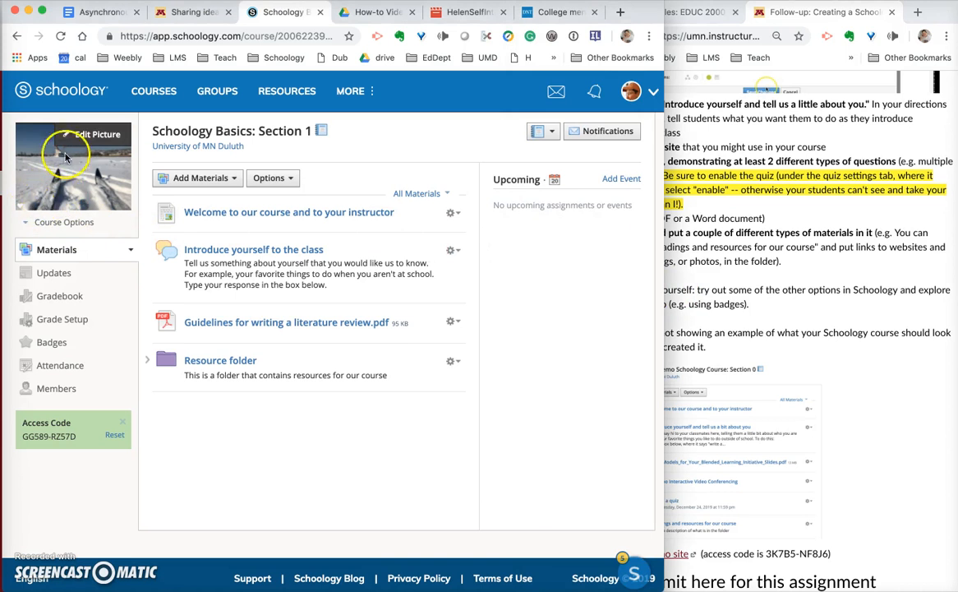
left_click(704, 322)
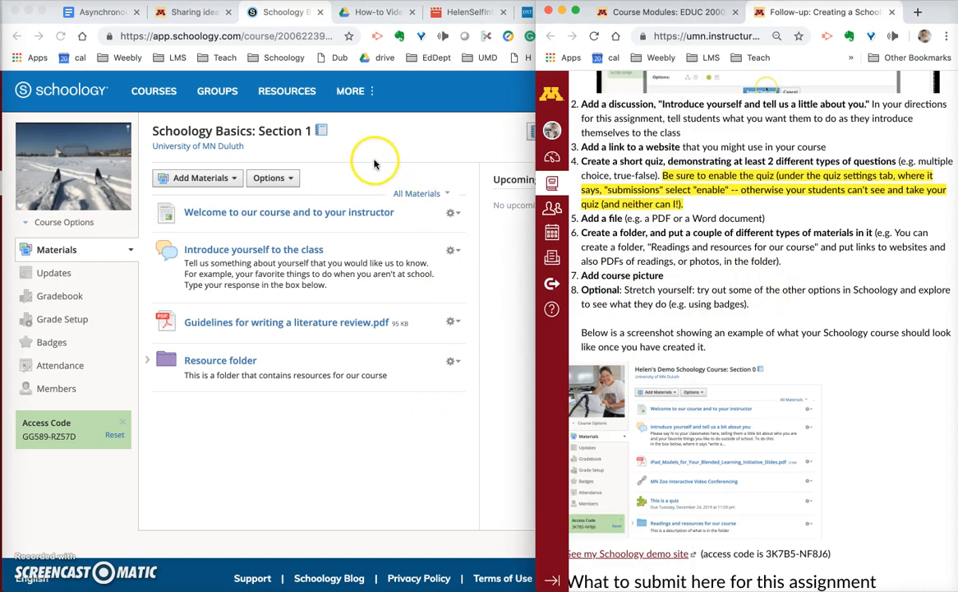
left_click(341, 148)
Review the material types available for the course and reread the short quiz requirement in the assignment instructions
left_click(223, 179)
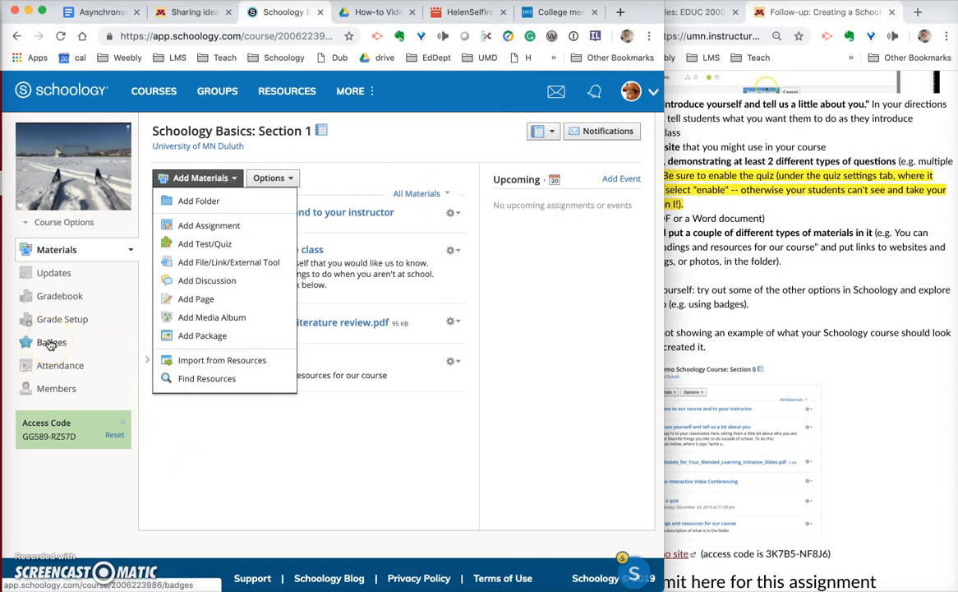
left_click(842, 348)
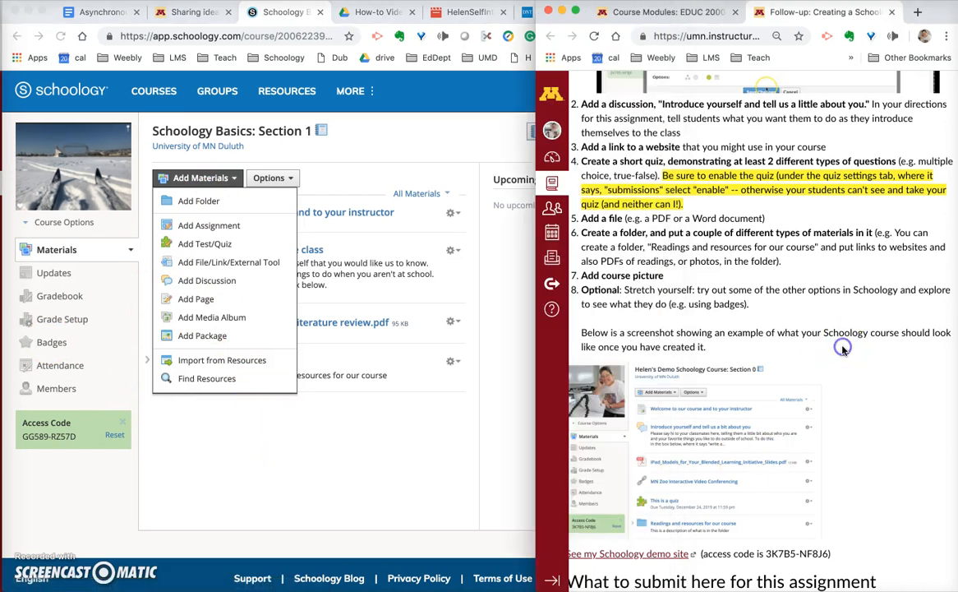
scroll(843, 347, "up", 1)
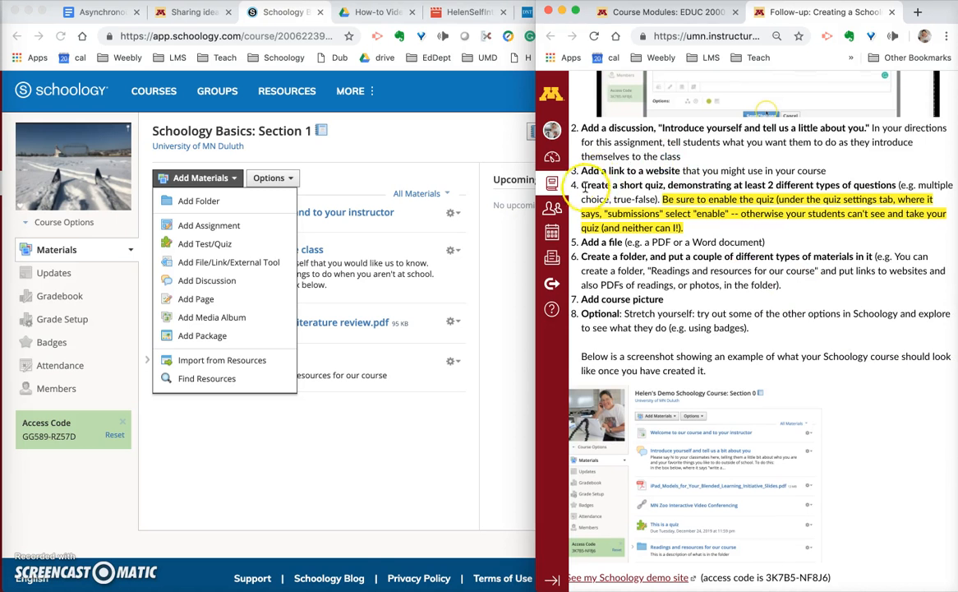
left_click_drag(585, 186, 699, 227)
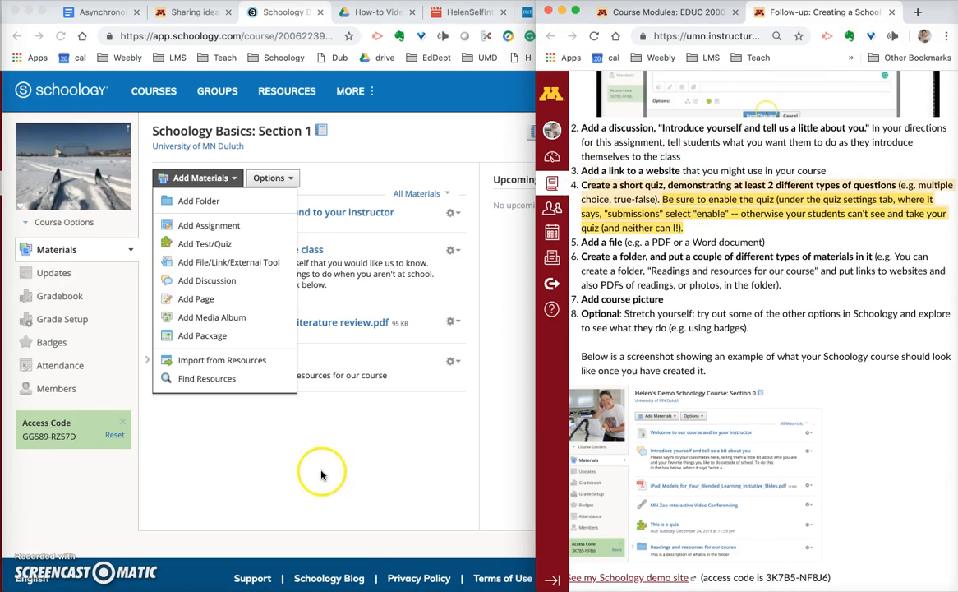
left_click(298, 424)
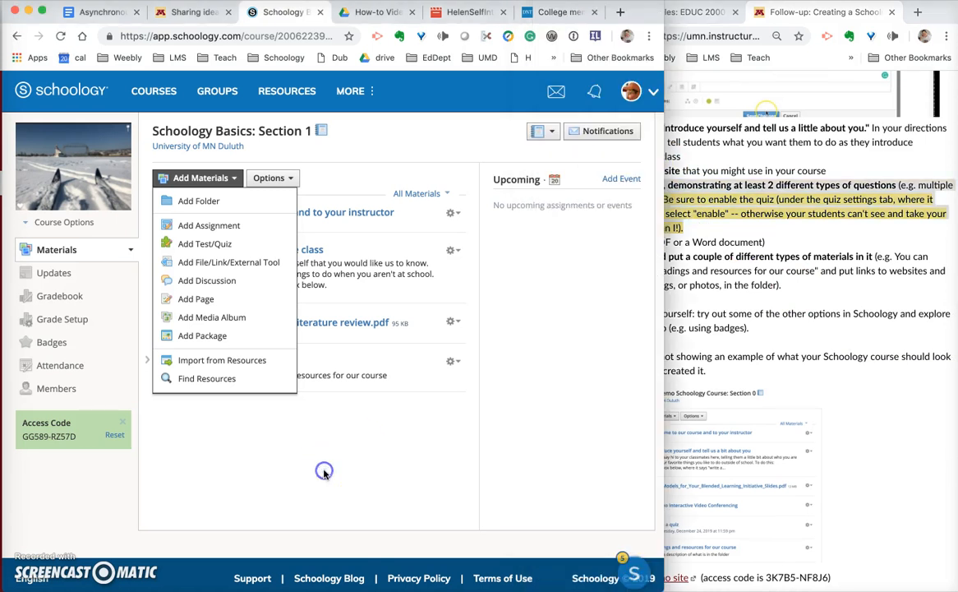
Create a test/quiz named "Quiz on seasons" in the course with the category set to (Ungraded)
left_click(210, 255)
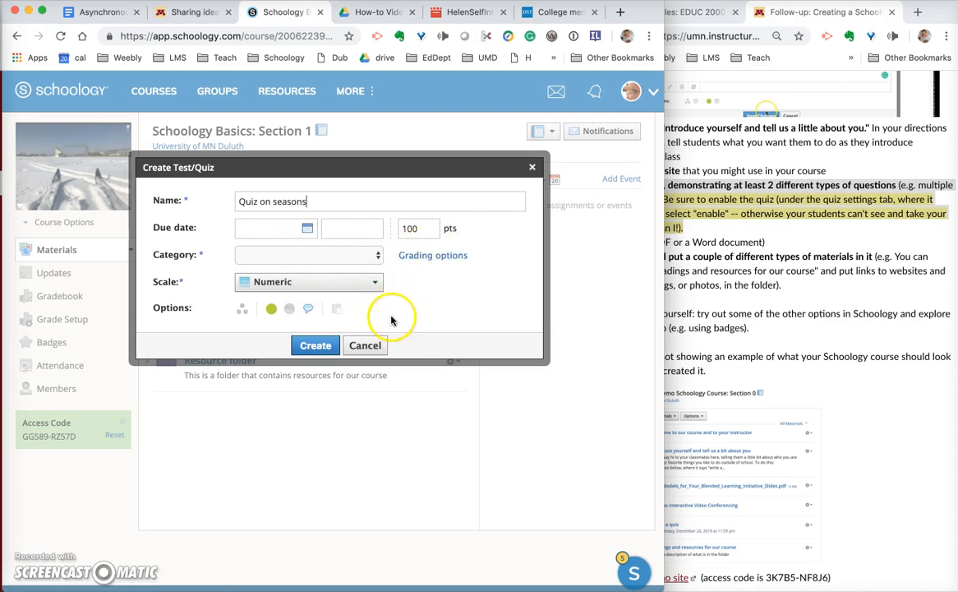
left_click(315, 344)
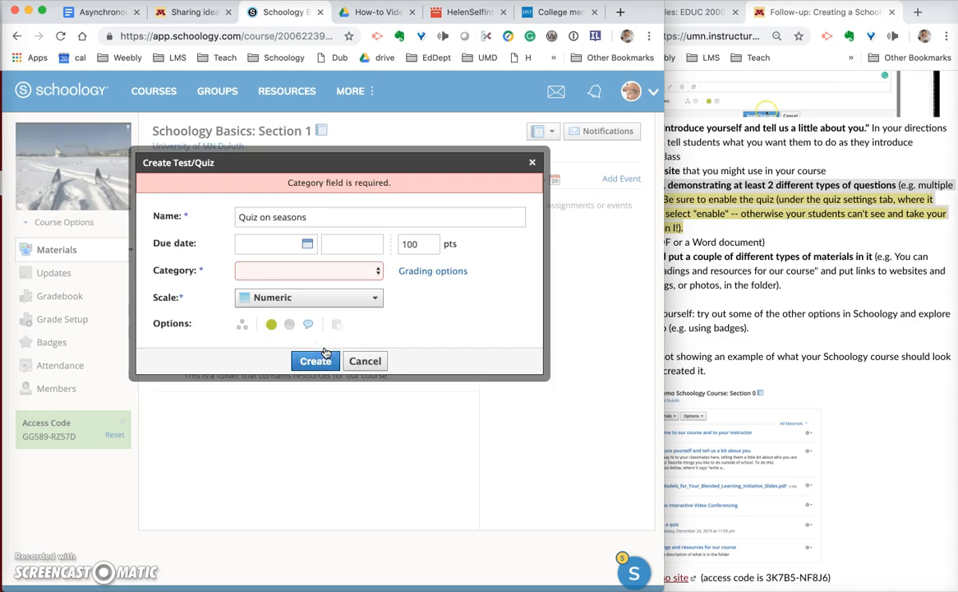
left_click(370, 271)
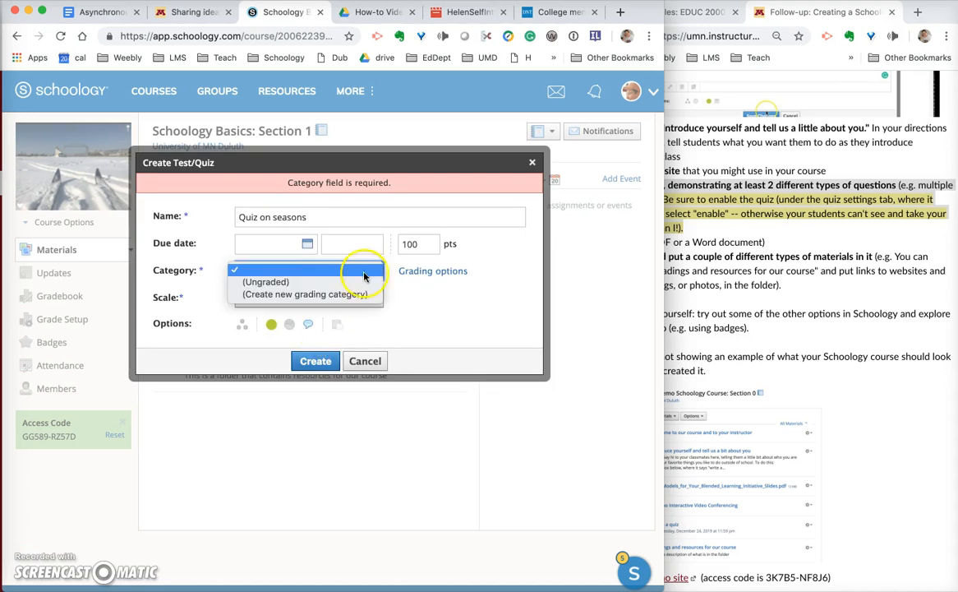
left_click(355, 282)
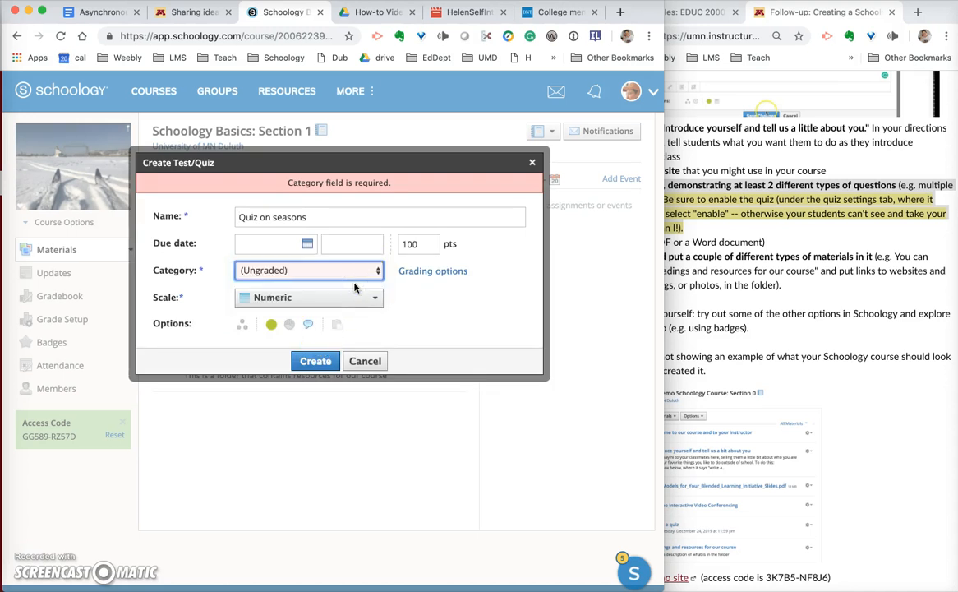
left_click(325, 359)
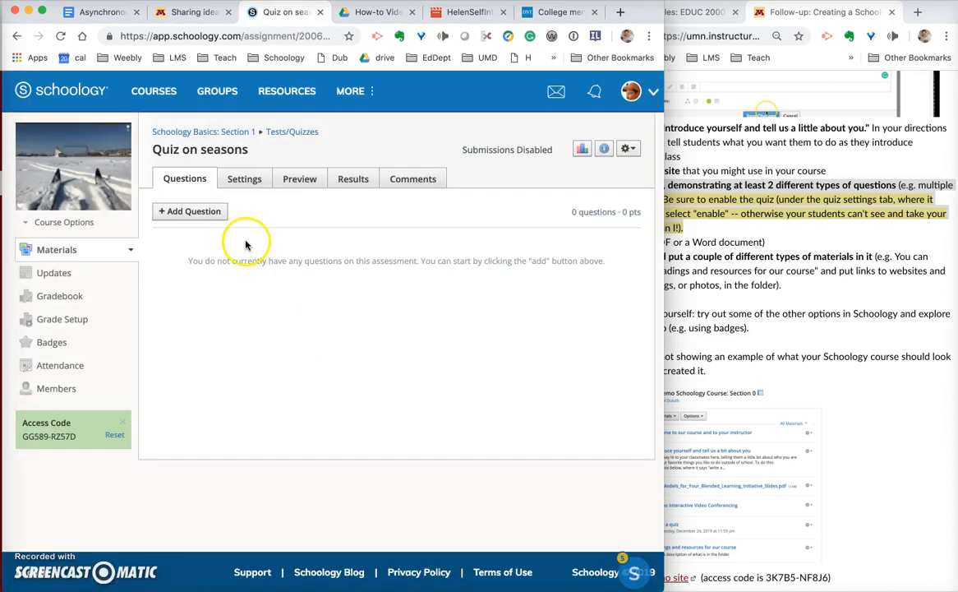
Start a true/false question on the instructor's favorite season, with "Summer" as the true text and "Spring" as the false text
left_click(182, 217)
left_click(186, 237)
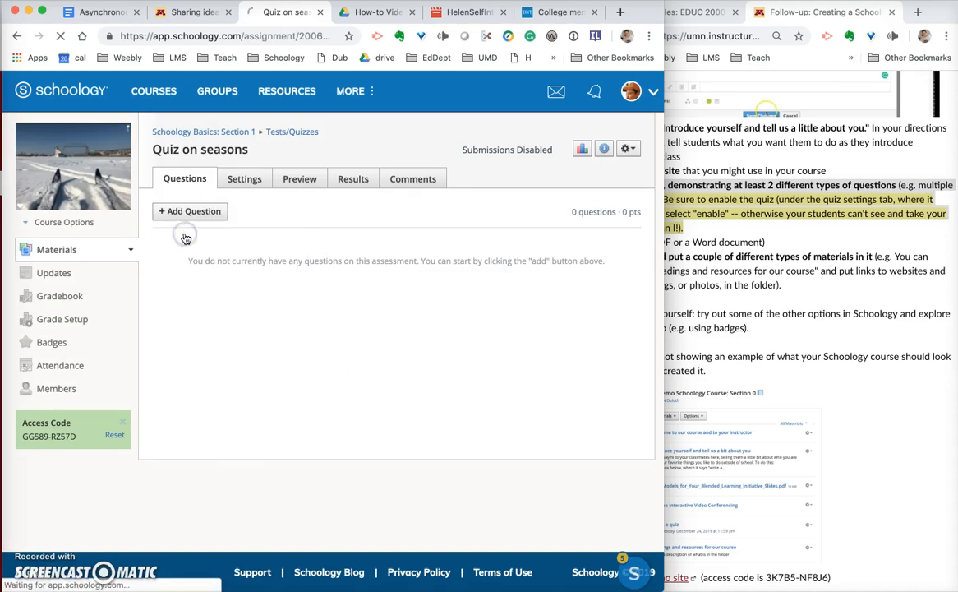
left_click(186, 287)
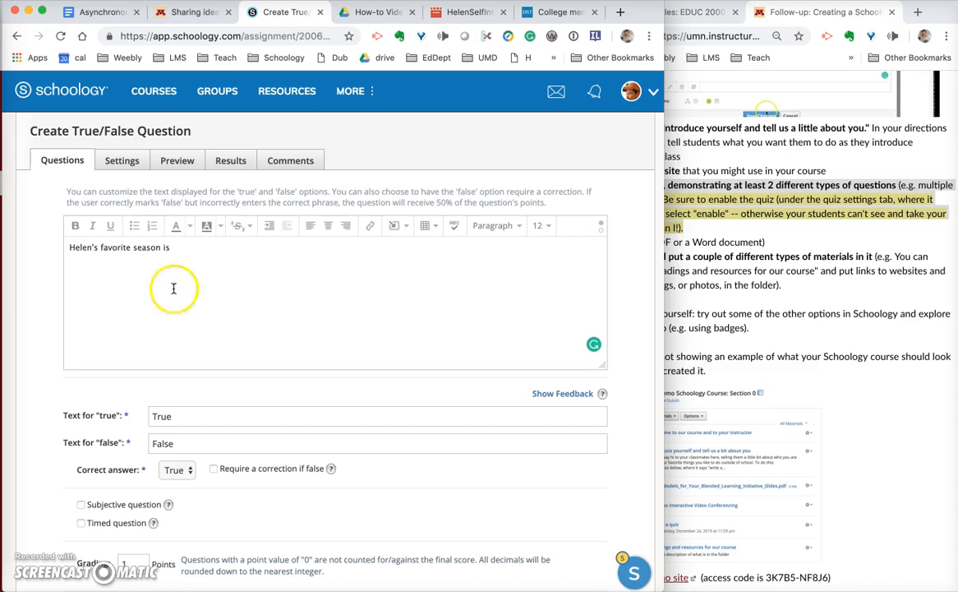
left_click(246, 420)
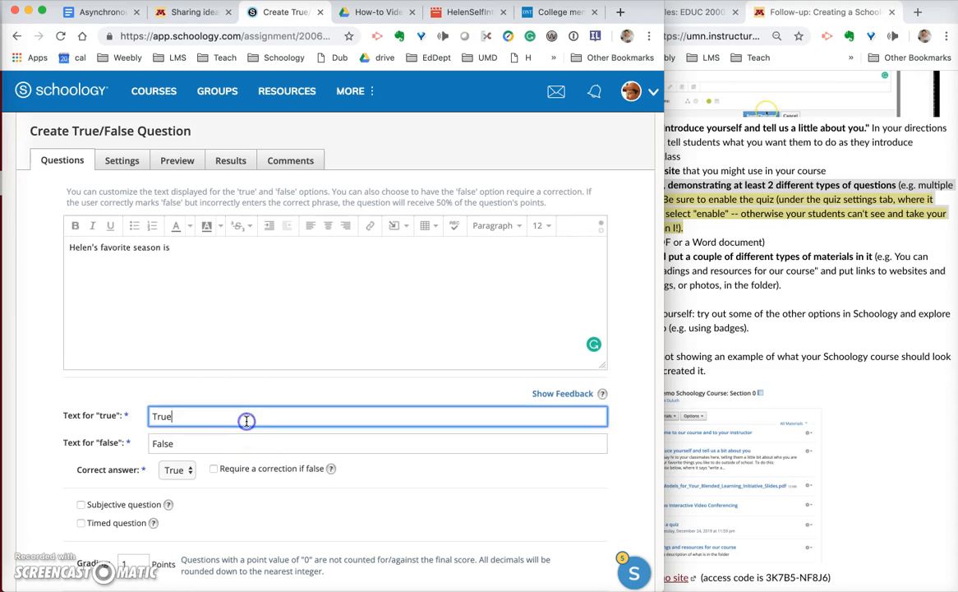
left_click_drag(194, 420, 139, 421)
left_click_drag(181, 443, 137, 444)
type("Spring")
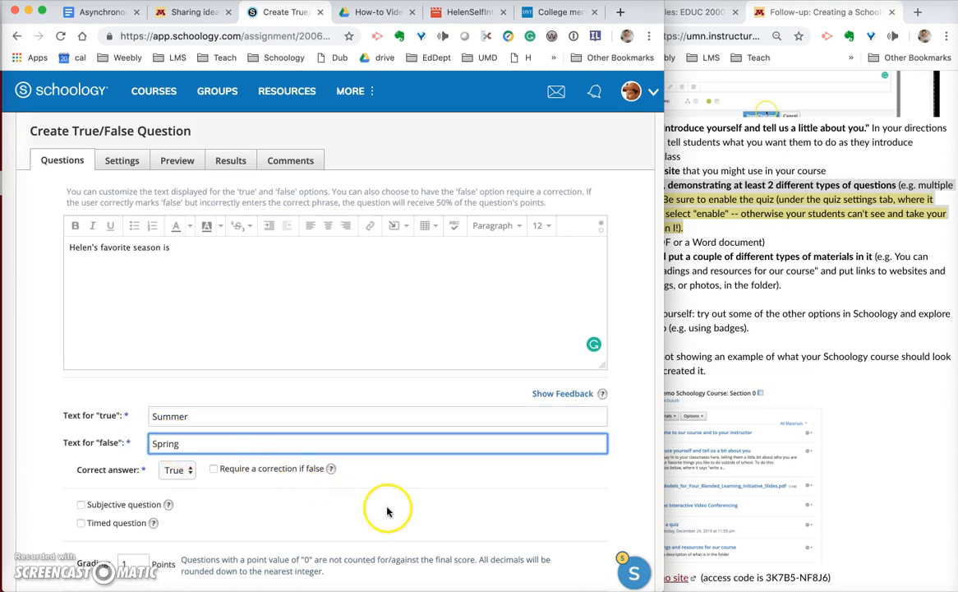
left_click(261, 499)
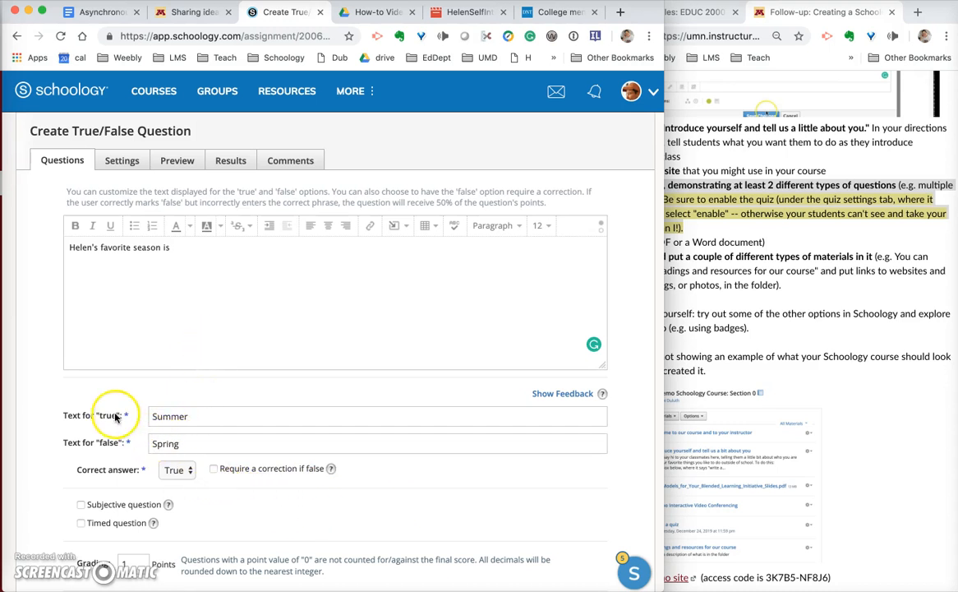
Check the true/false question's text, answers and grading options, and save it to the quiz
scroll(227, 521, "down", 1)
scroll(227, 494, "down", 2)
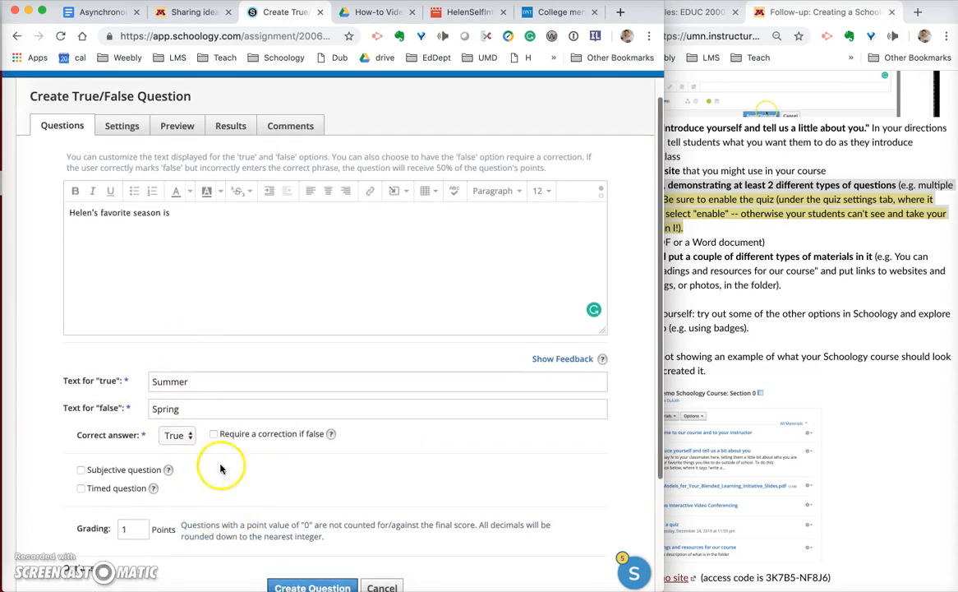
scroll(229, 299, "up", 2)
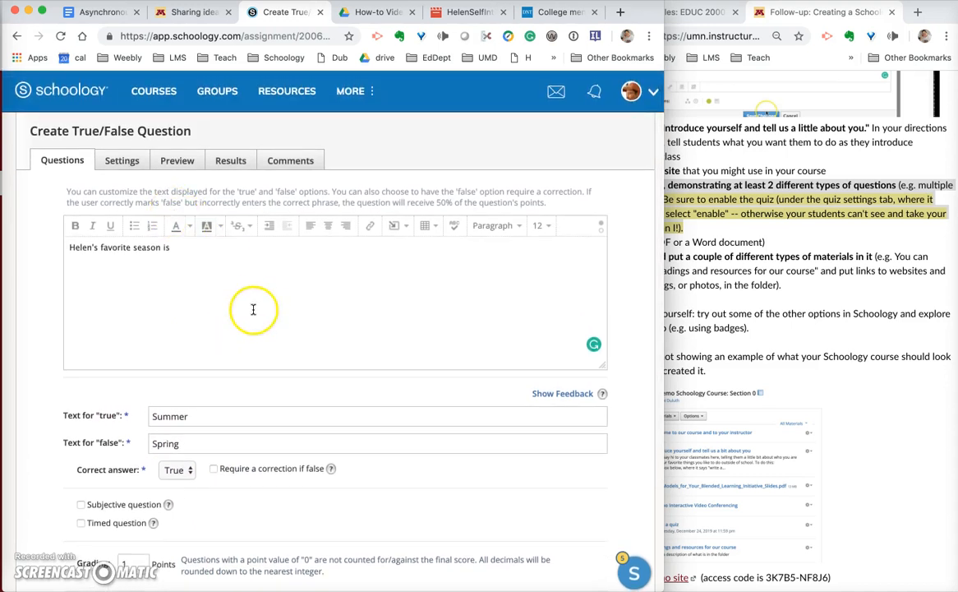
scroll(359, 451, "down", 4)
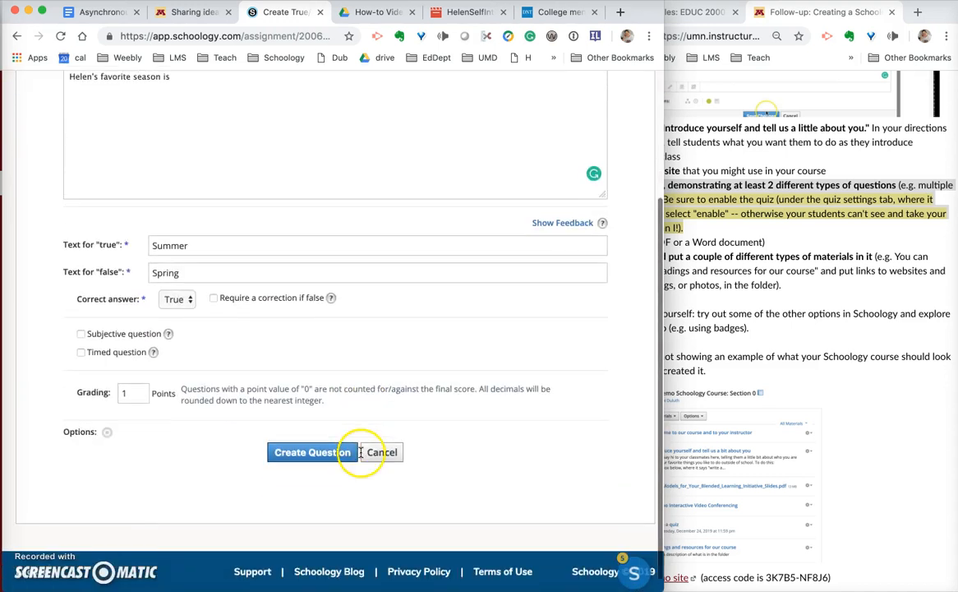
left_click(316, 460)
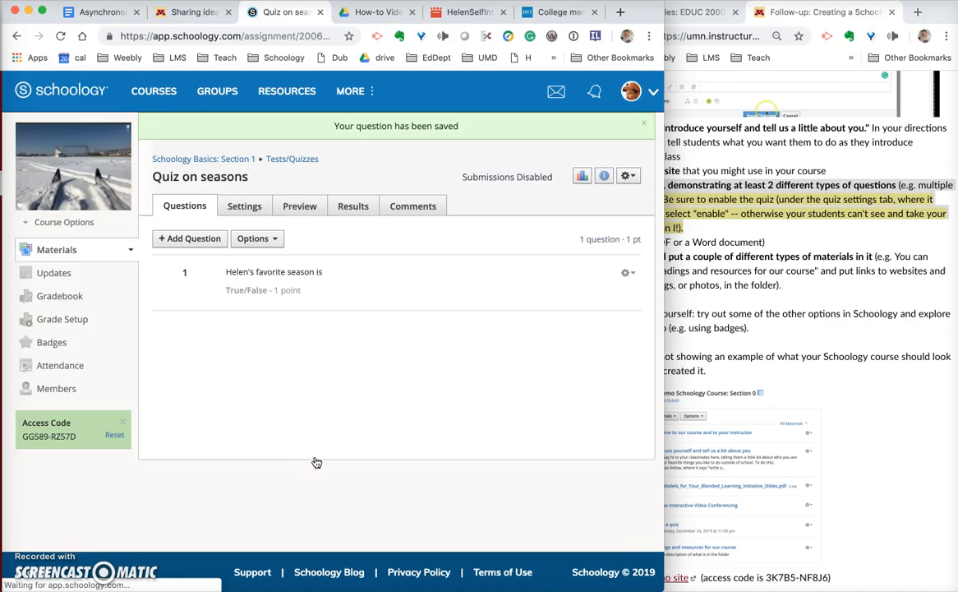
Start a multiple choice question "The beginning of spring is" with choices "October 21", "December 21", "March 21" and "August 21s"
left_click(211, 240)
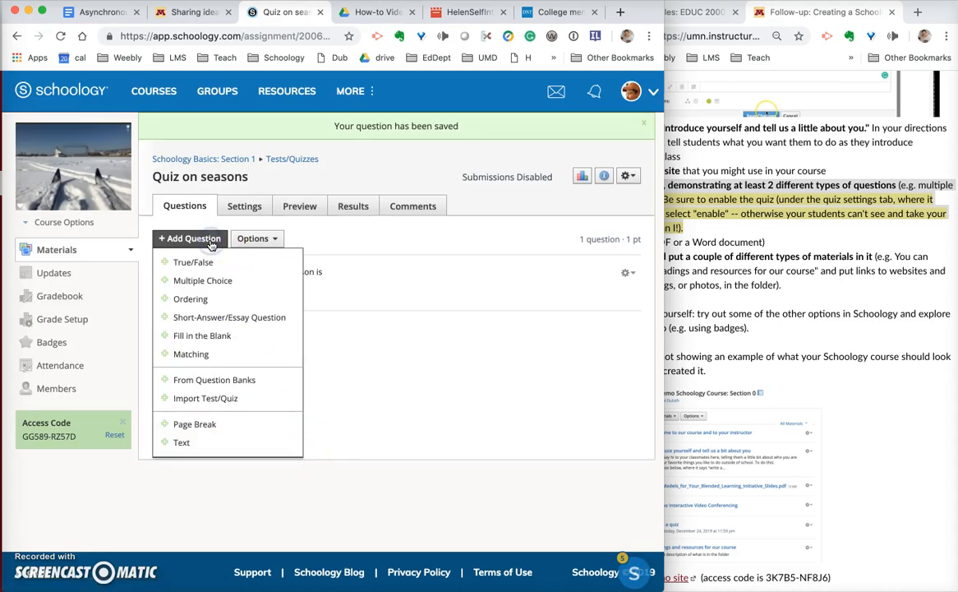
left_click(212, 282)
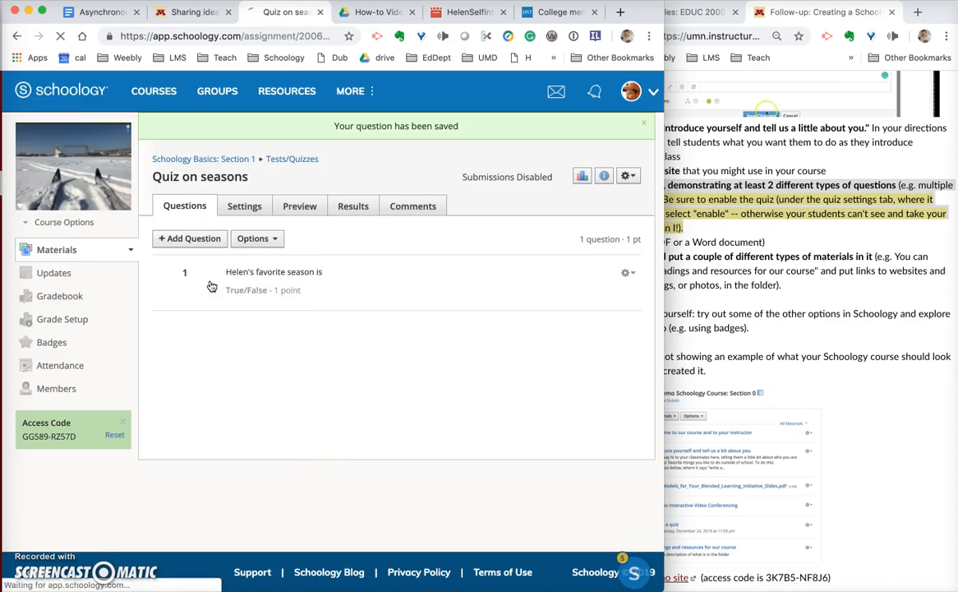
left_click(197, 283)
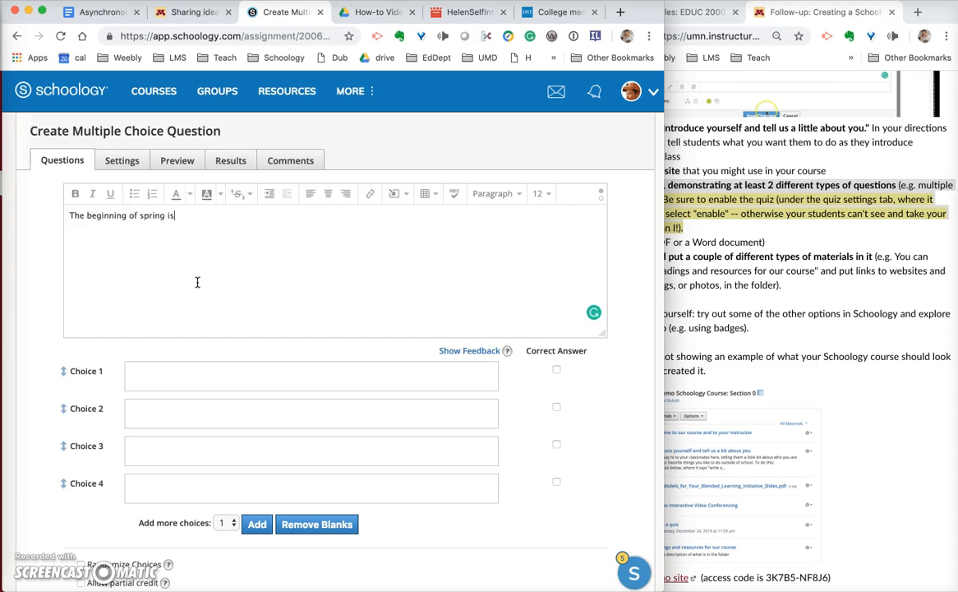
left_click(213, 382)
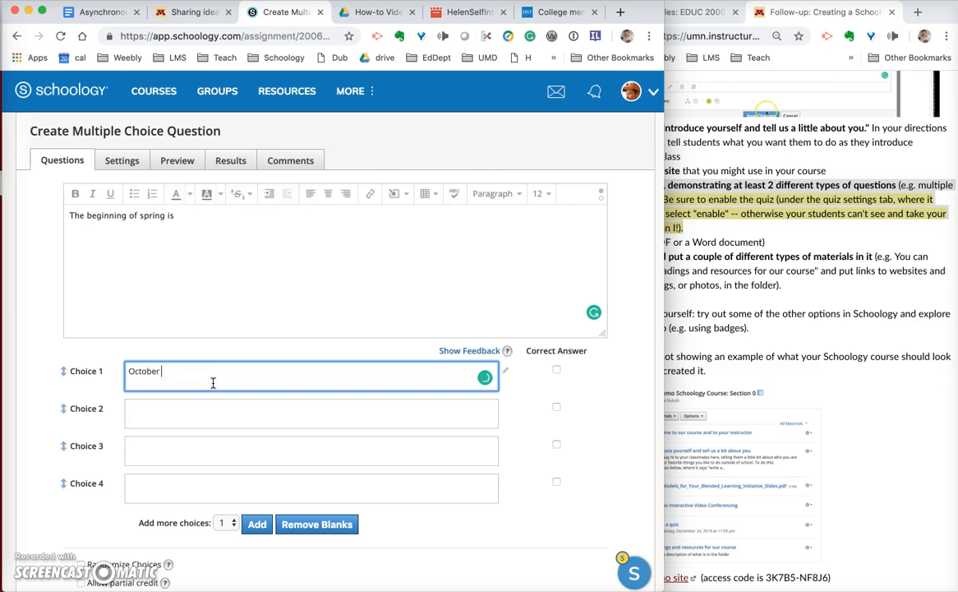
left_click(235, 423)
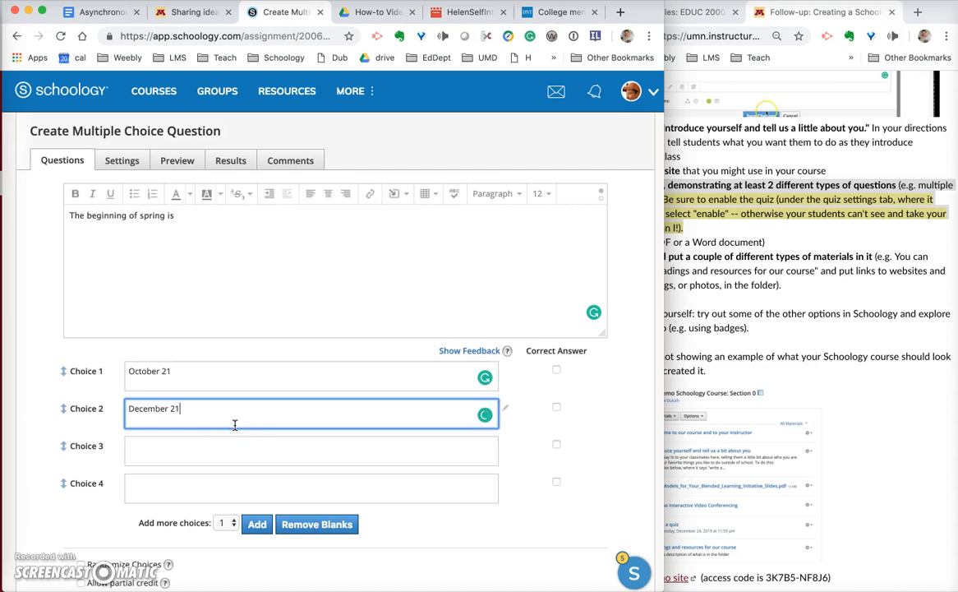
left_click(250, 450)
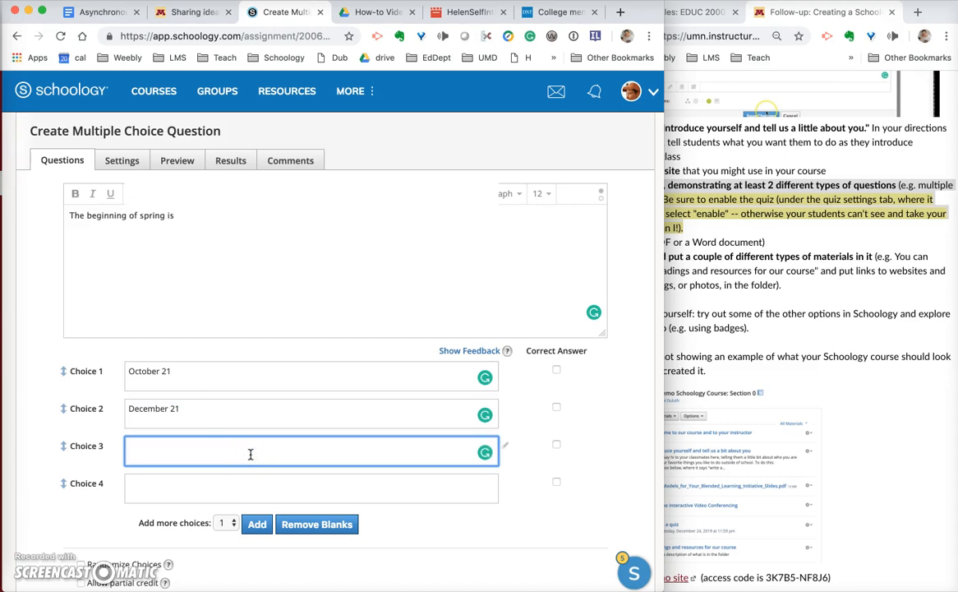
type("March 21")
left_click(262, 495)
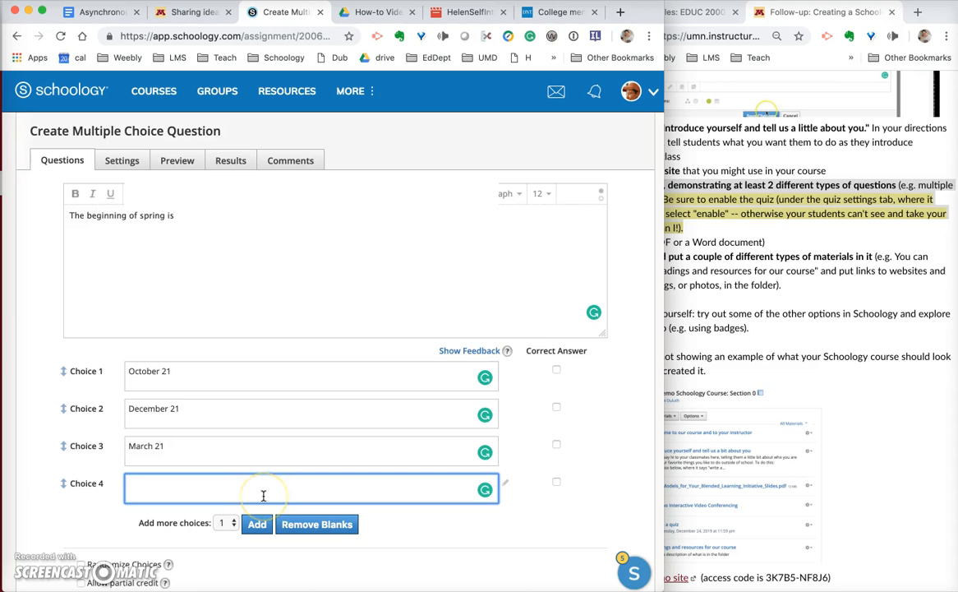
type("August 21s")
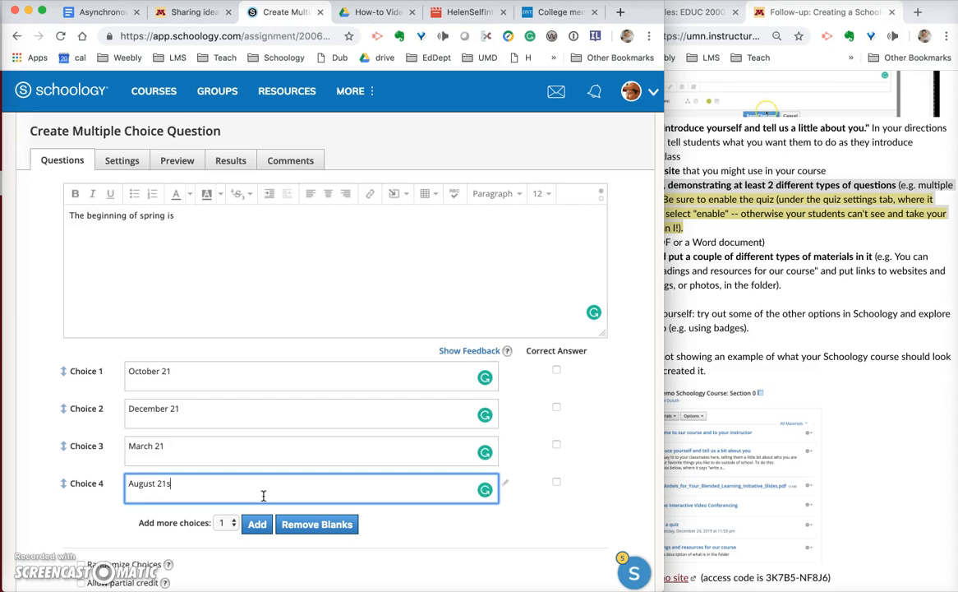
Reword the question to "The beginning of spring in the northern hempisphere", mark March 21 as the correct answer, and save it
left_click(241, 253)
double_click(174, 216)
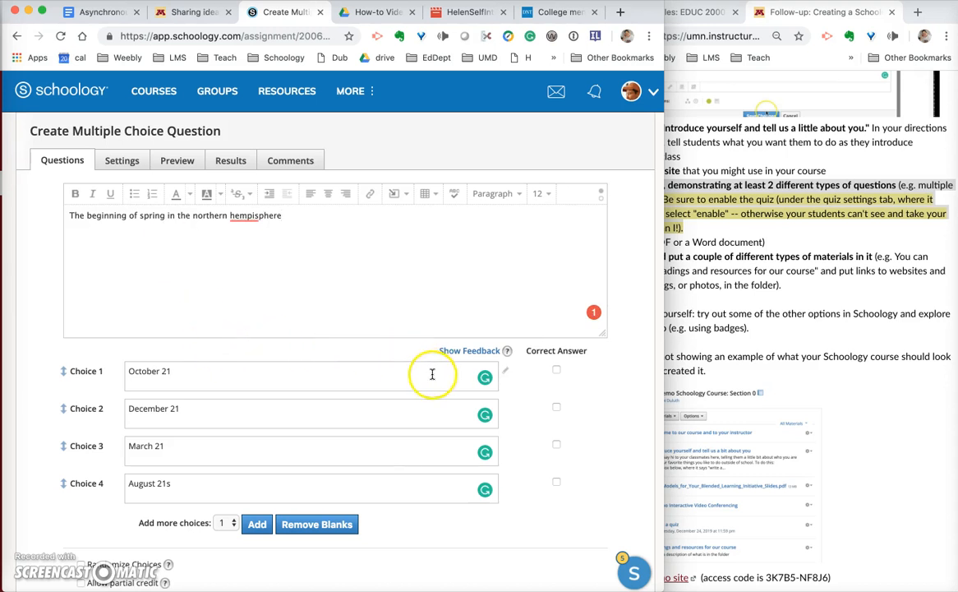
left_click(556, 444)
scroll(493, 535, "down", 3)
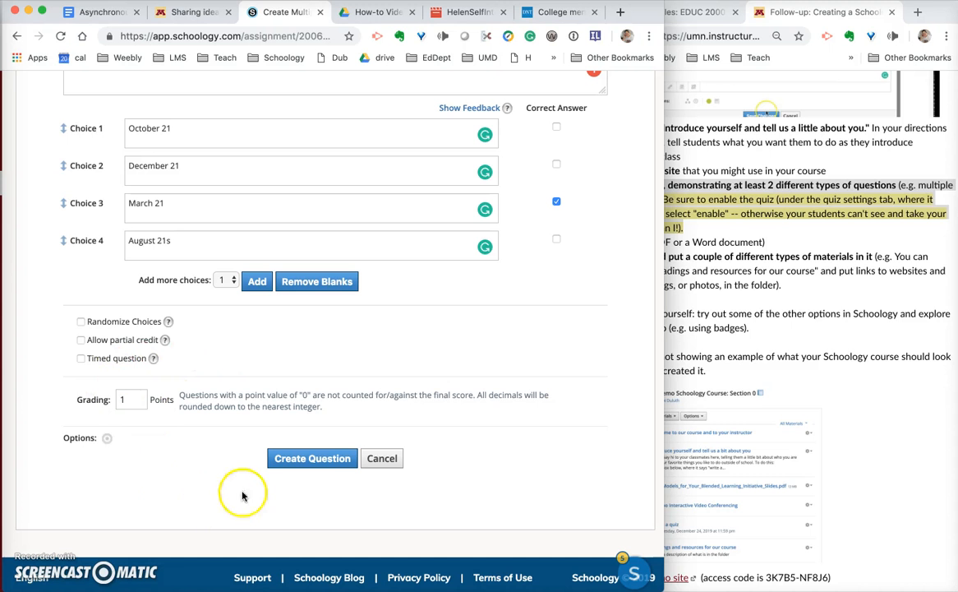
left_click(301, 459)
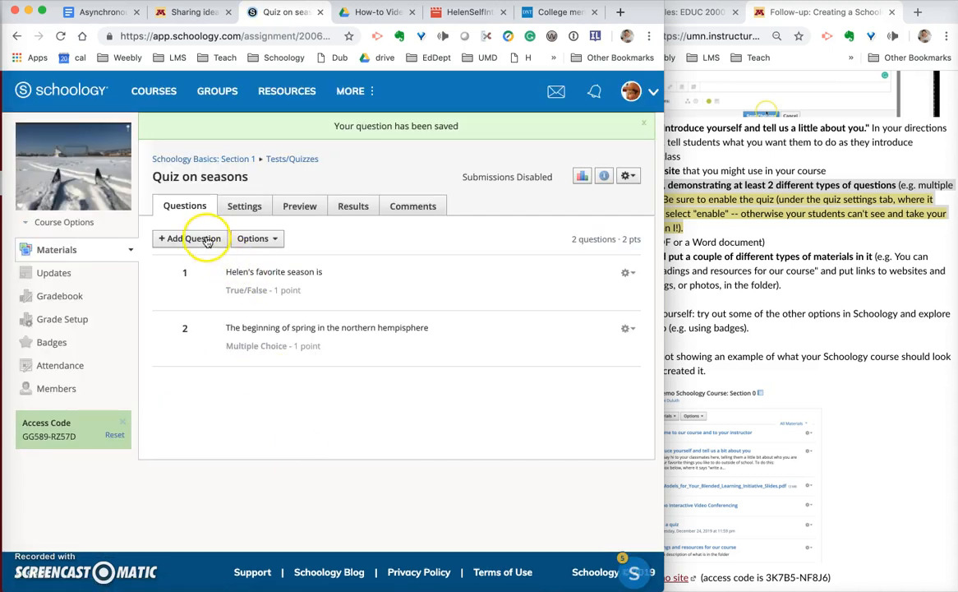
left_click(194, 239)
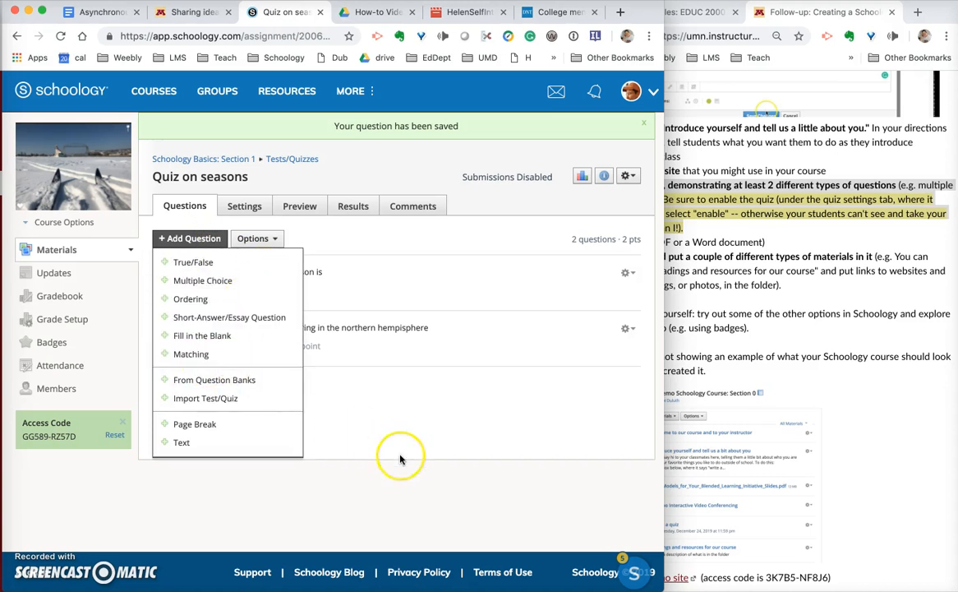
left_click(398, 510)
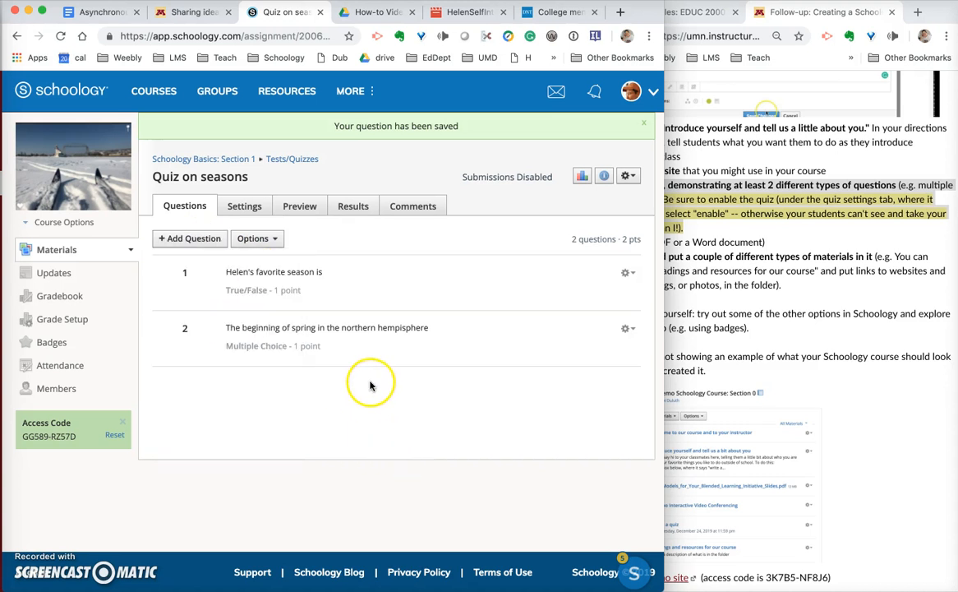
Set the seasons quiz's Submissions to Enable and save the changed quiz settings
left_click(248, 185)
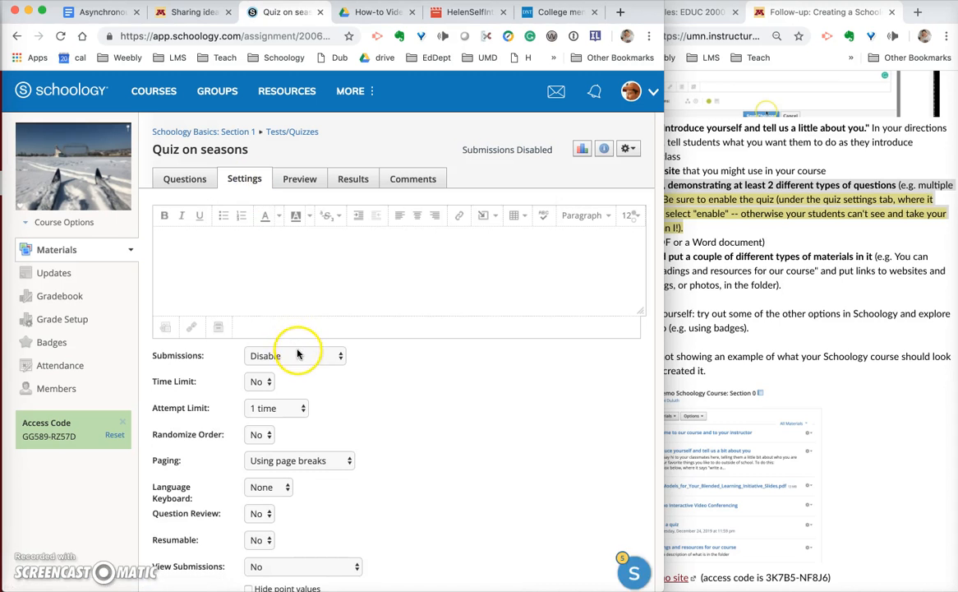
left_click(298, 355)
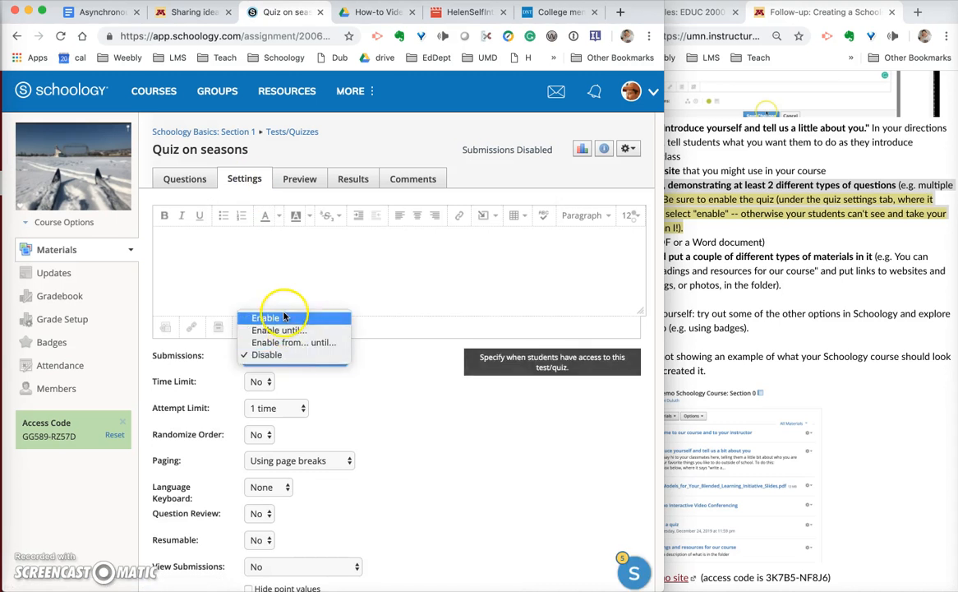
left_click(284, 318)
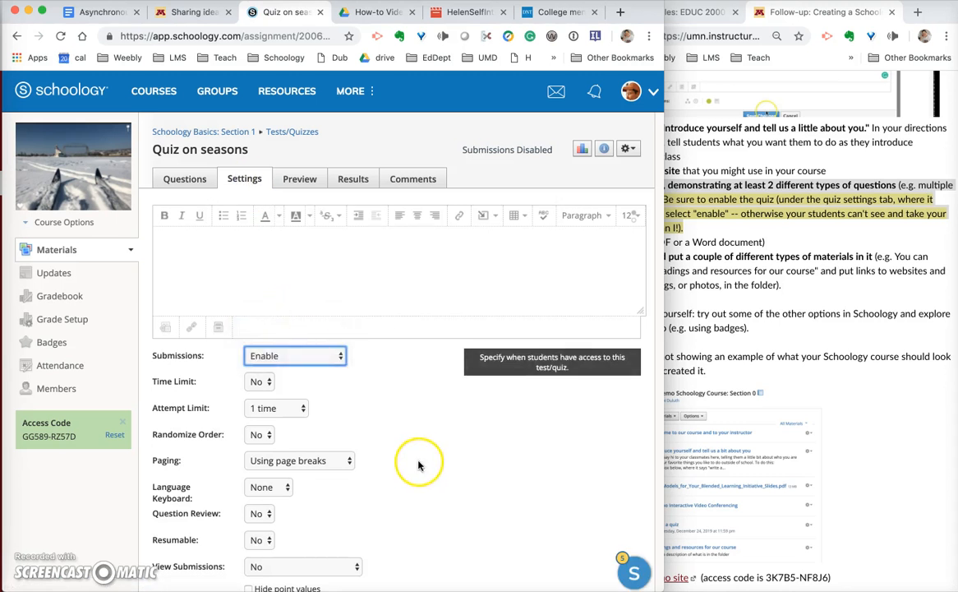
scroll(418, 465, "down", 3)
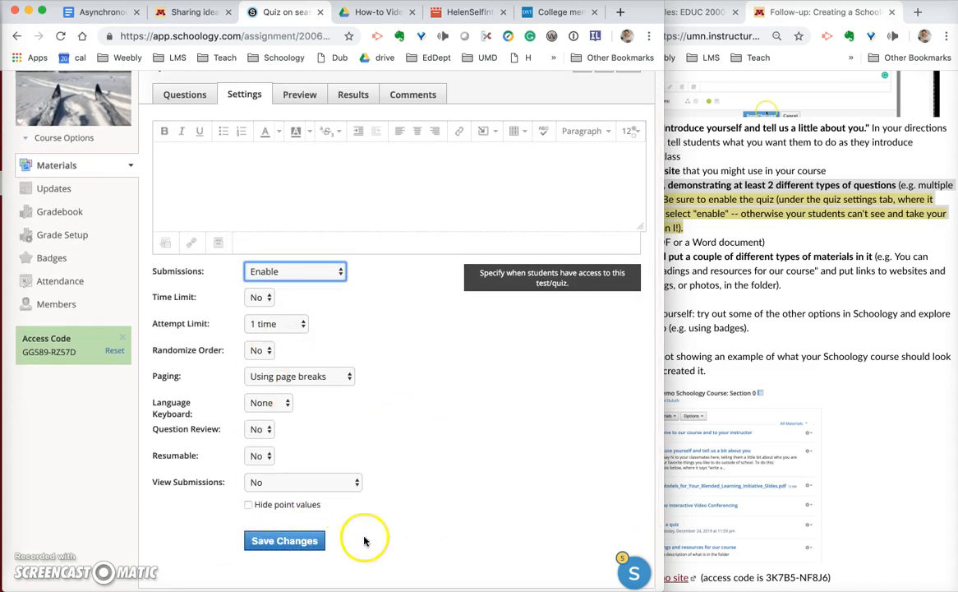
scroll(477, 498, "down", 3)
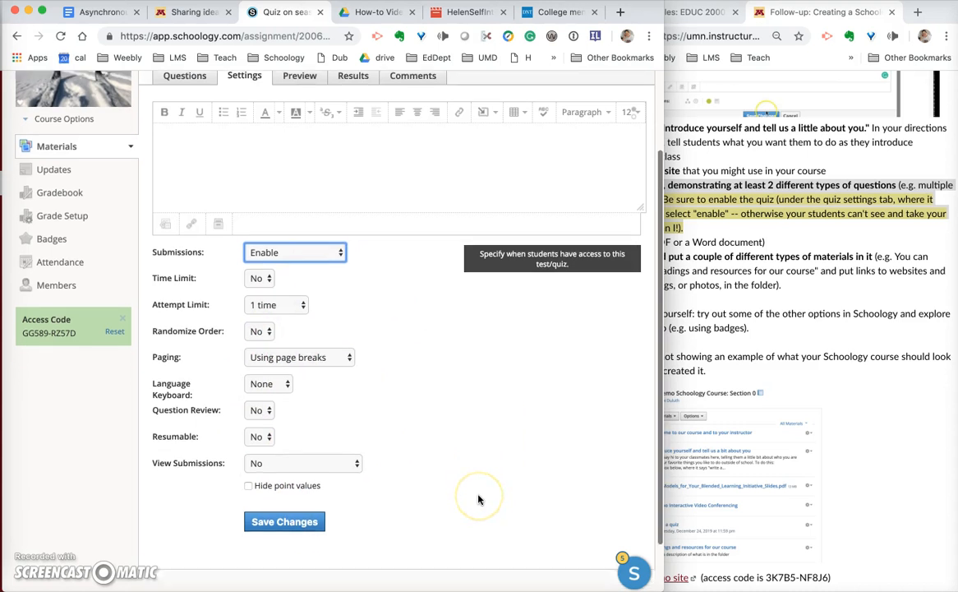
left_click(306, 477)
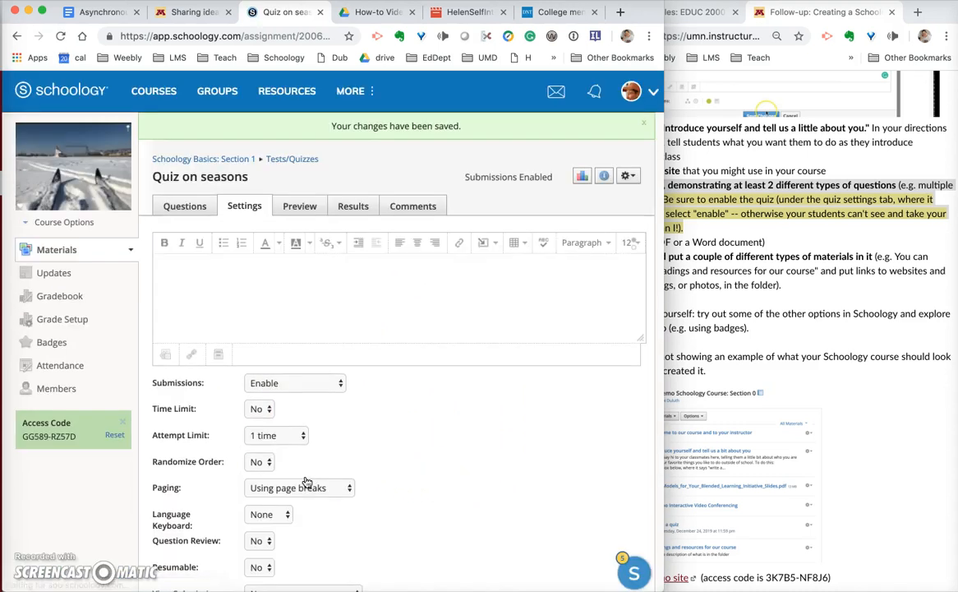
scroll(449, 421, "down", 3)
scroll(449, 421, "up", 3)
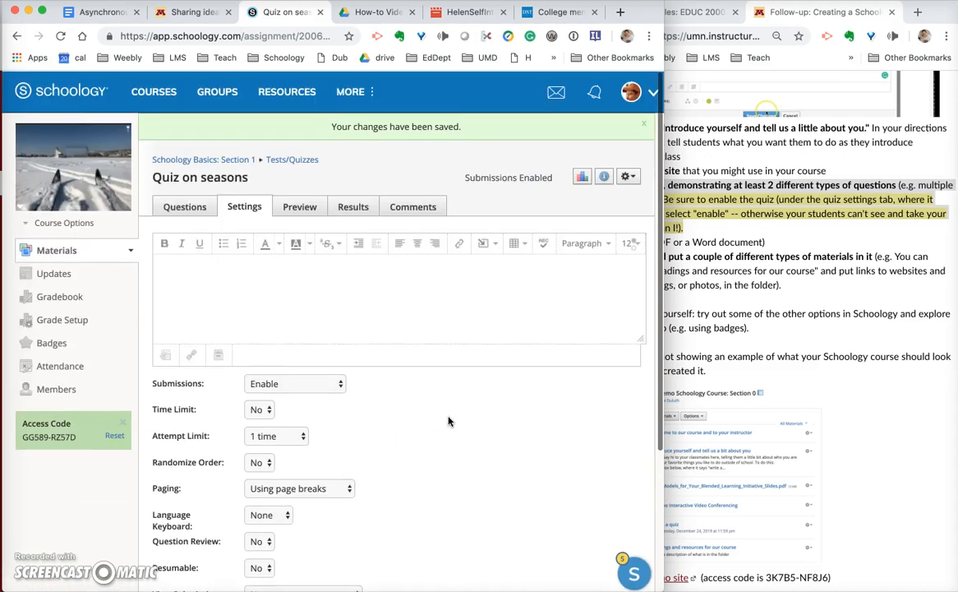
Return to the Schoology Basics course materials, expand the Resource folder, and move "Quiz on seasons" above it
left_click(183, 204)
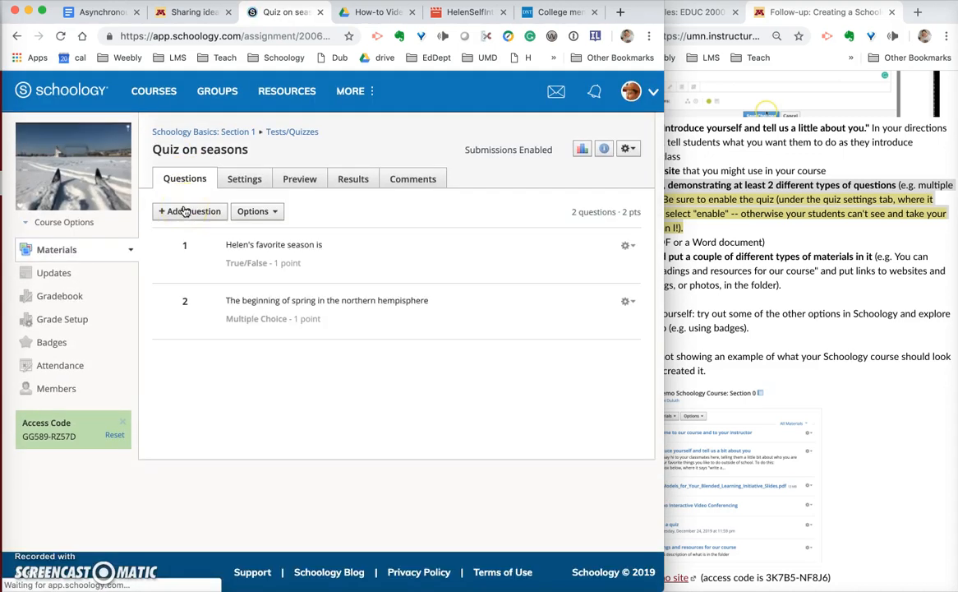
left_click(199, 134)
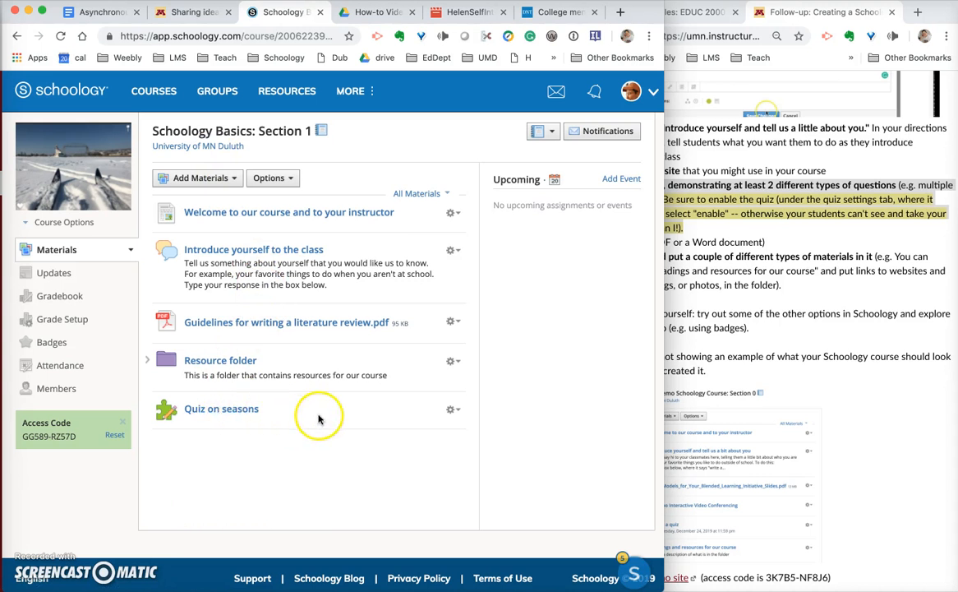
left_click(382, 374)
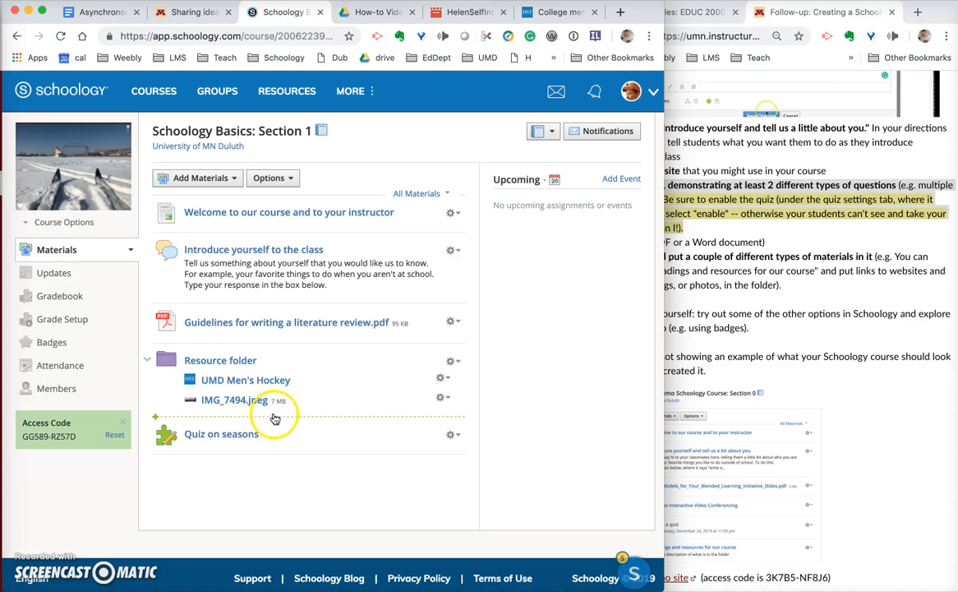
left_click_drag(167, 438, 165, 351)
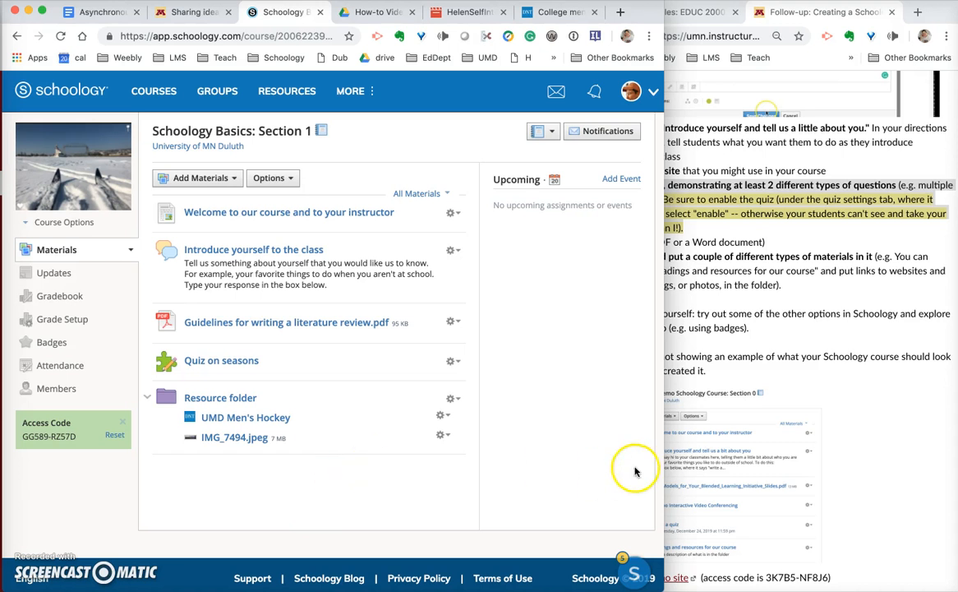
Review the assignment page's remaining item list, example course screenshot and "What to submit here for this assignment" instructions
left_click(871, 419)
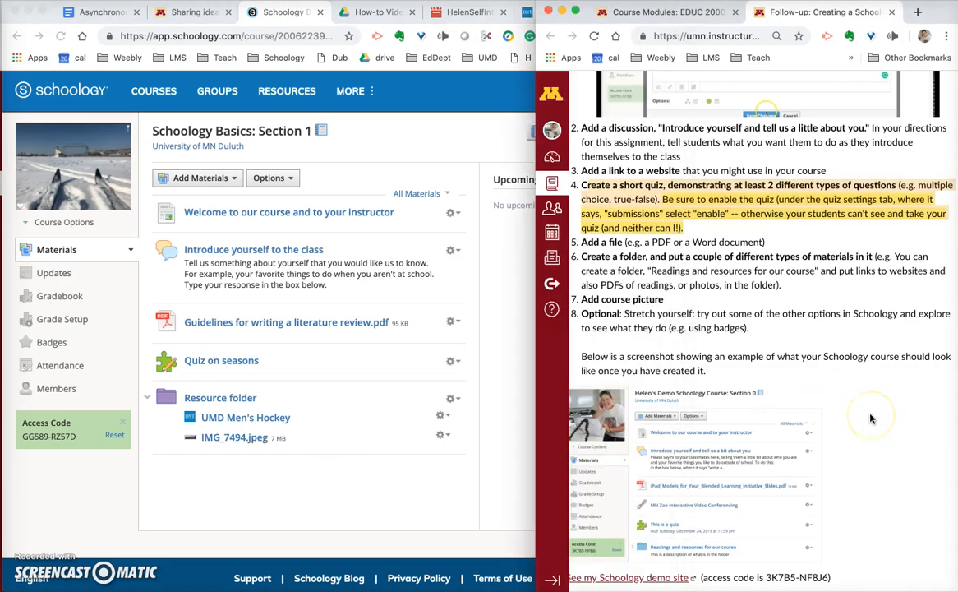
scroll(871, 419, "down", 1)
scroll(871, 419, "down", 1)
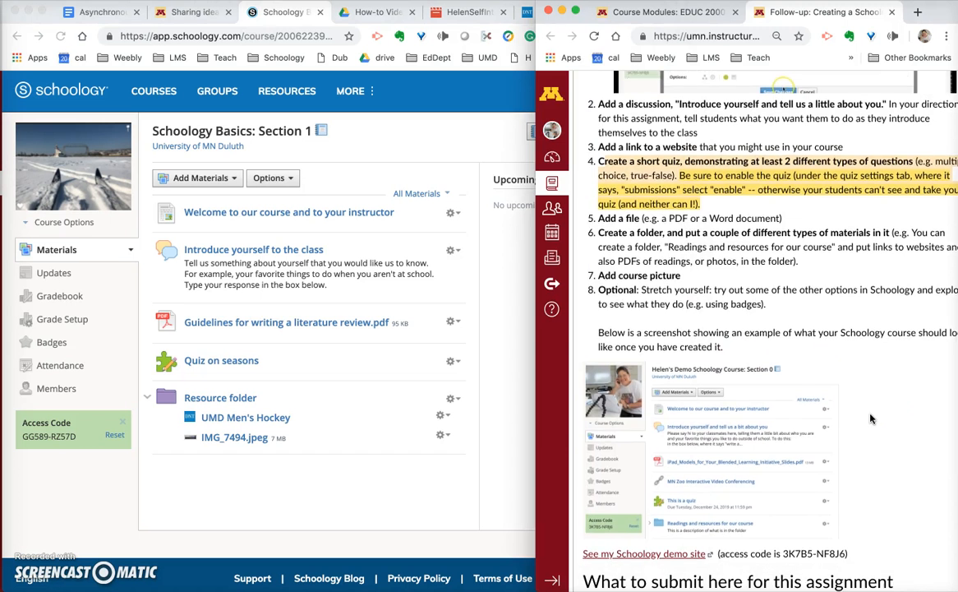
scroll(872, 419, "down", 2)
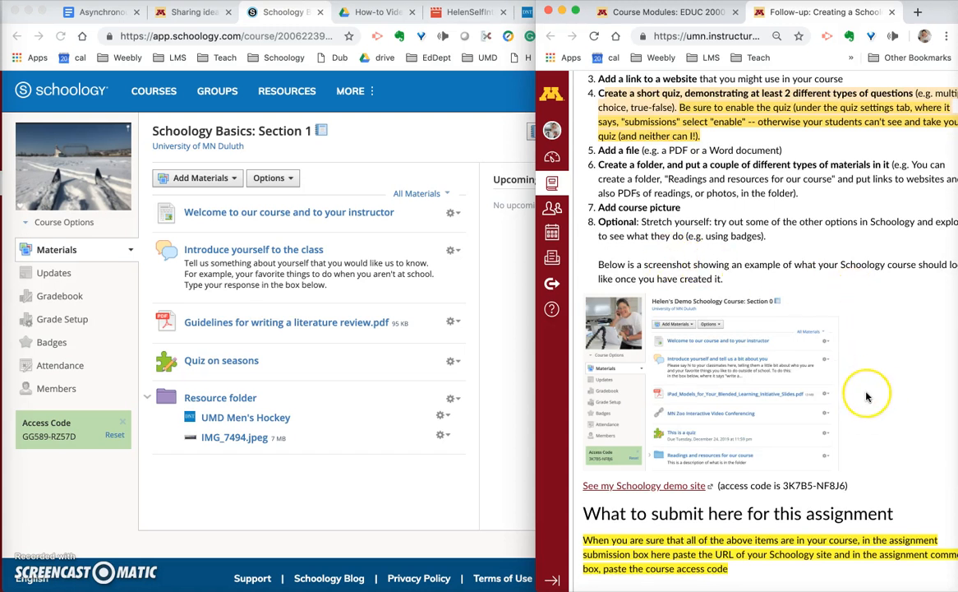
scroll(866, 397, "down", 1)
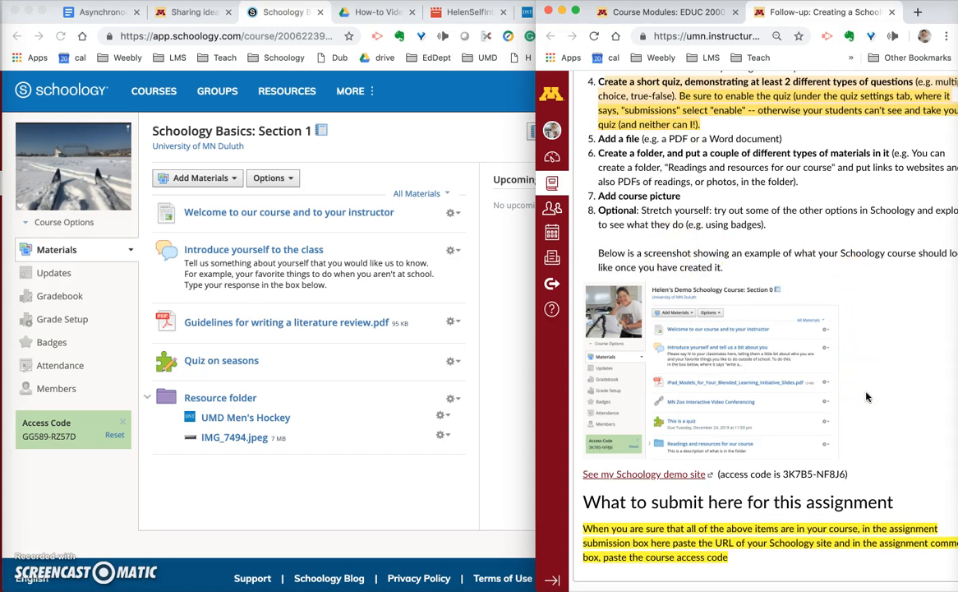
scroll(866, 397, "down", 2)
scroll(866, 397, "down", 2)
left_click(779, 442)
scroll(785, 442, "down", 1)
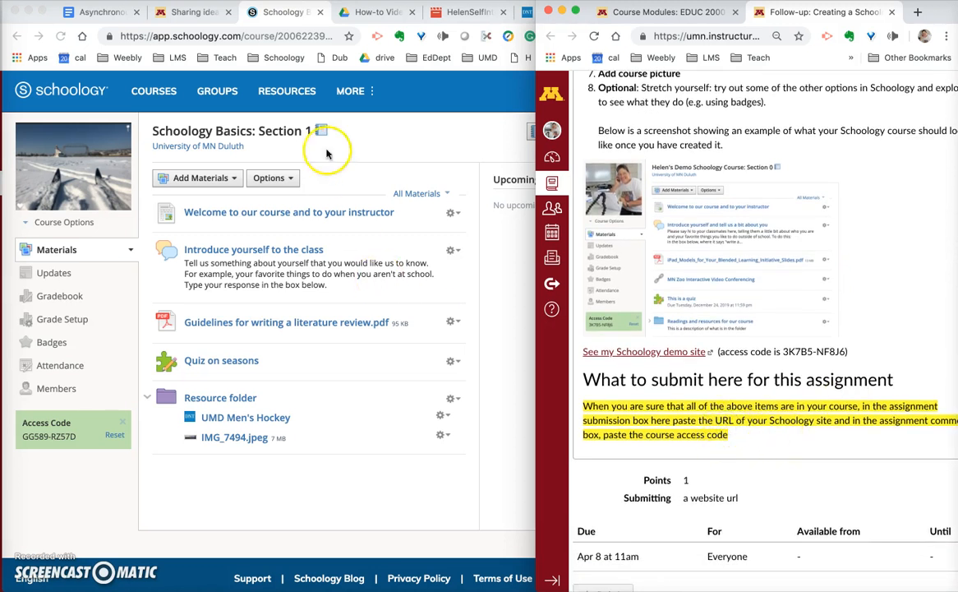
Locate and select the course's URL and access code, checking them against the assignment's submission requirements
left_click(251, 33)
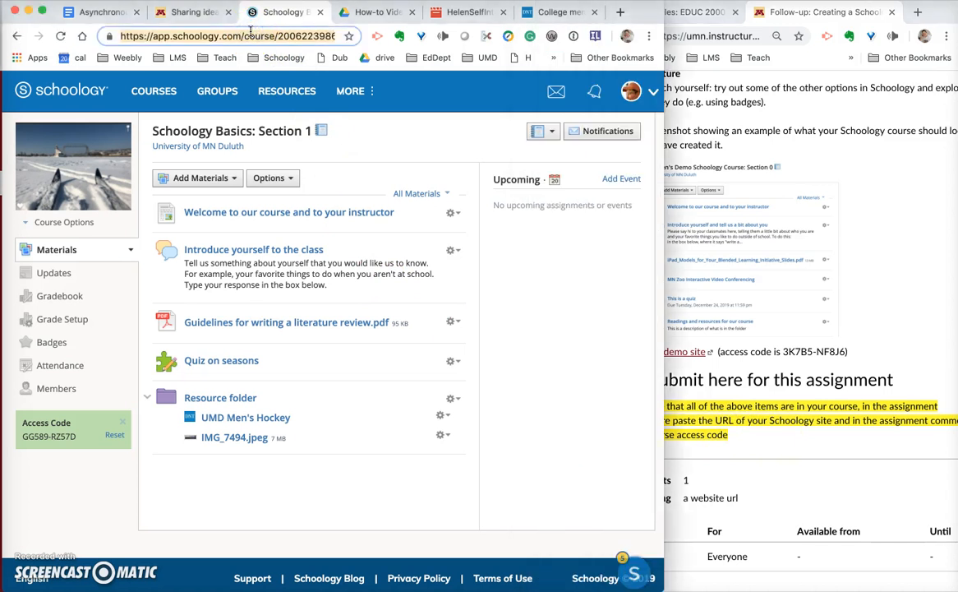
left_click(694, 418)
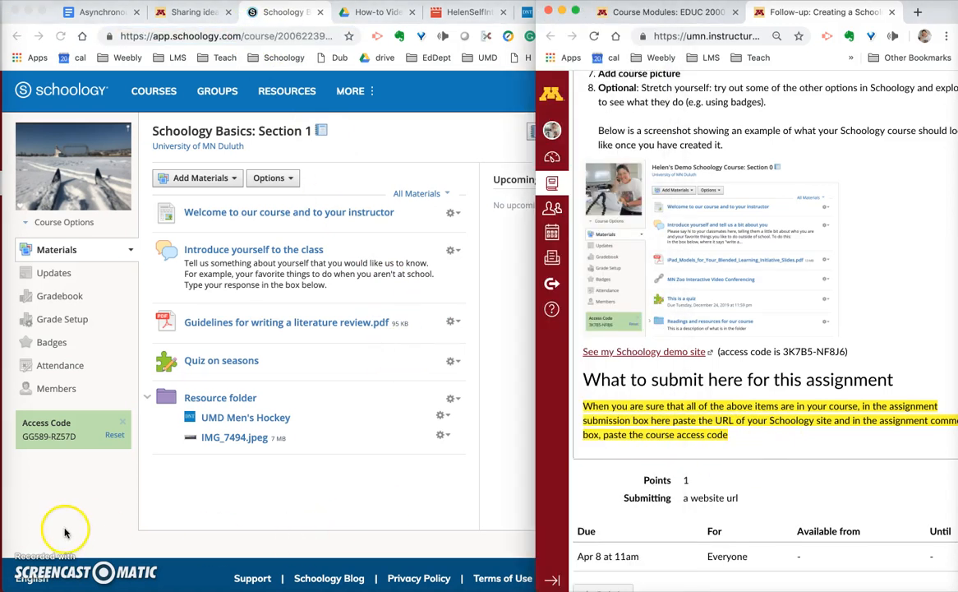
left_click(59, 476)
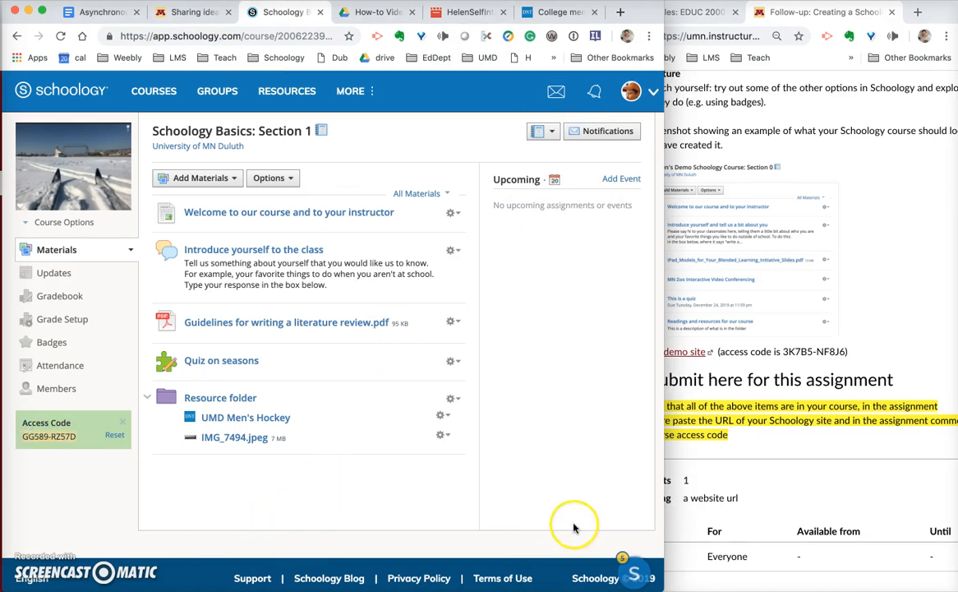
left_click(721, 497)
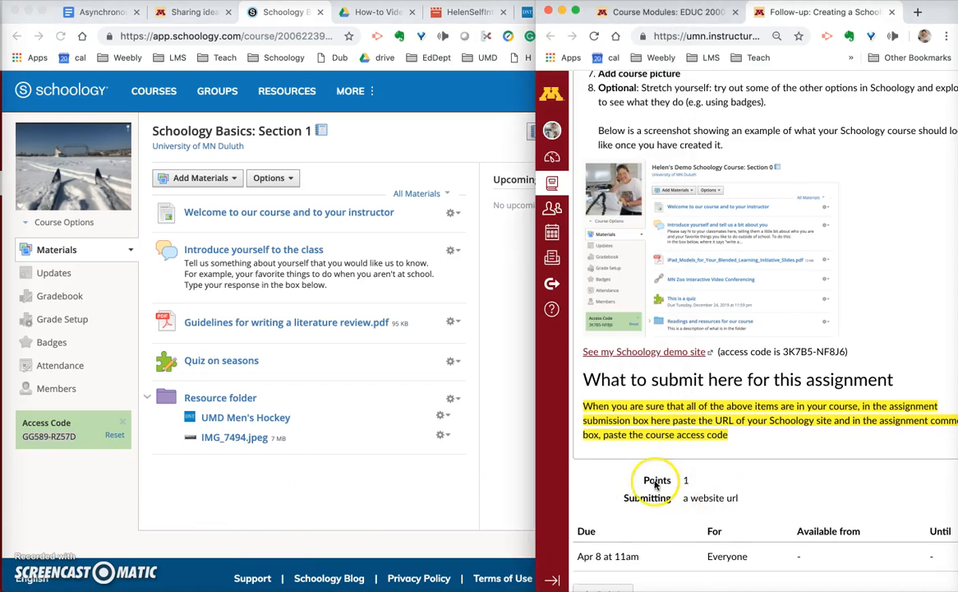